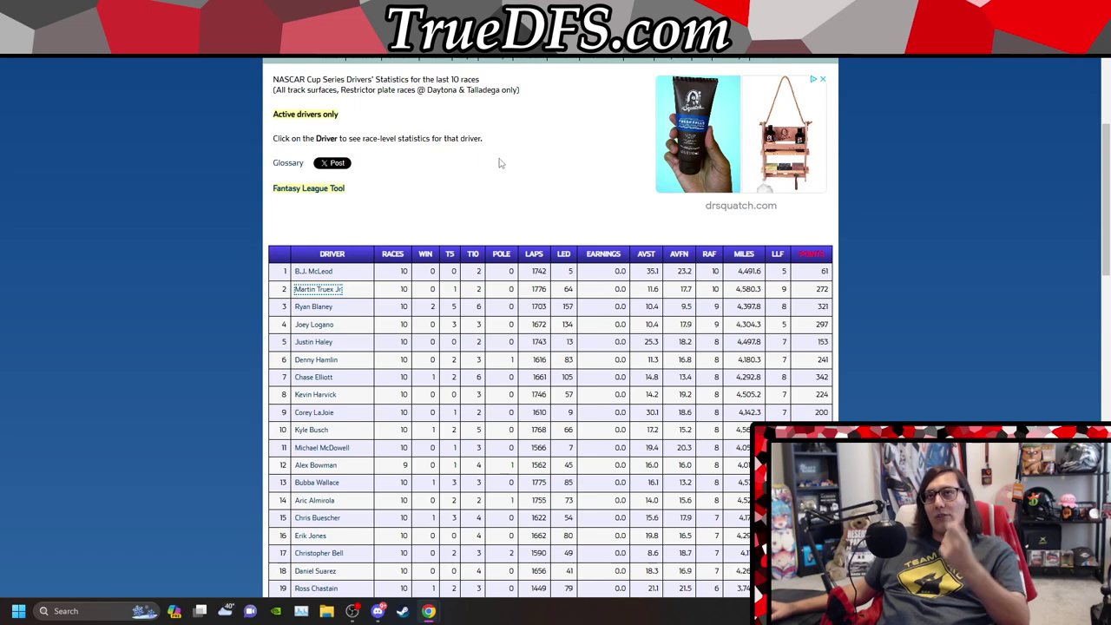
Step: Examine the Ownership sheet of the Talladega 2023-1 Cup Big Contest workbook, comparing start positions, drafted percentages and fantasy points
key(ctrl+Tab)
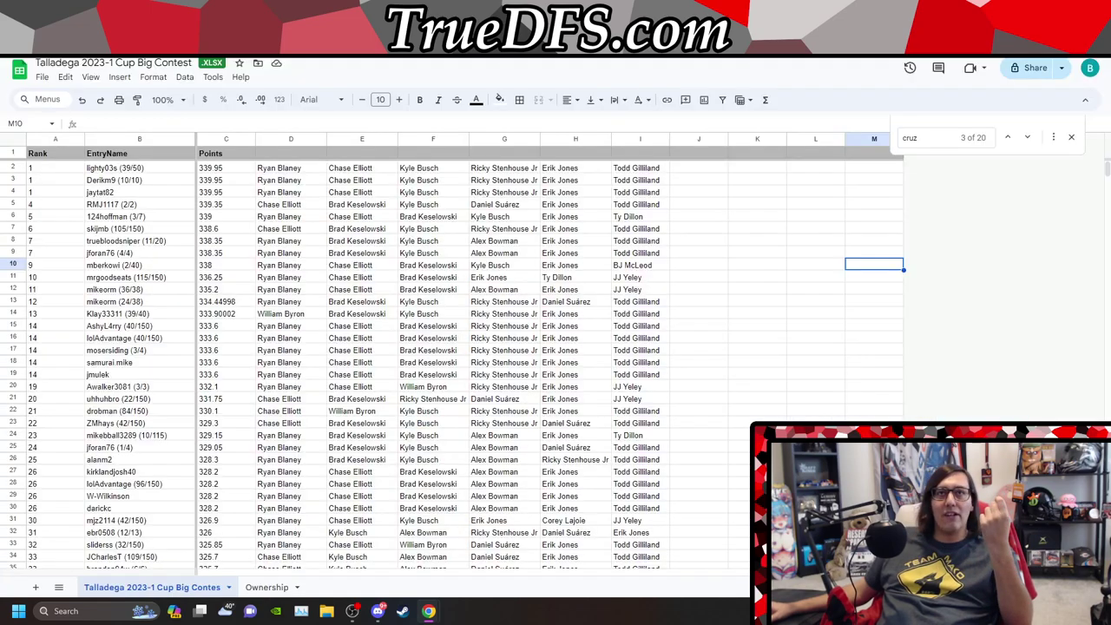
click(274, 589)
scroll(274, 377, down, 4)
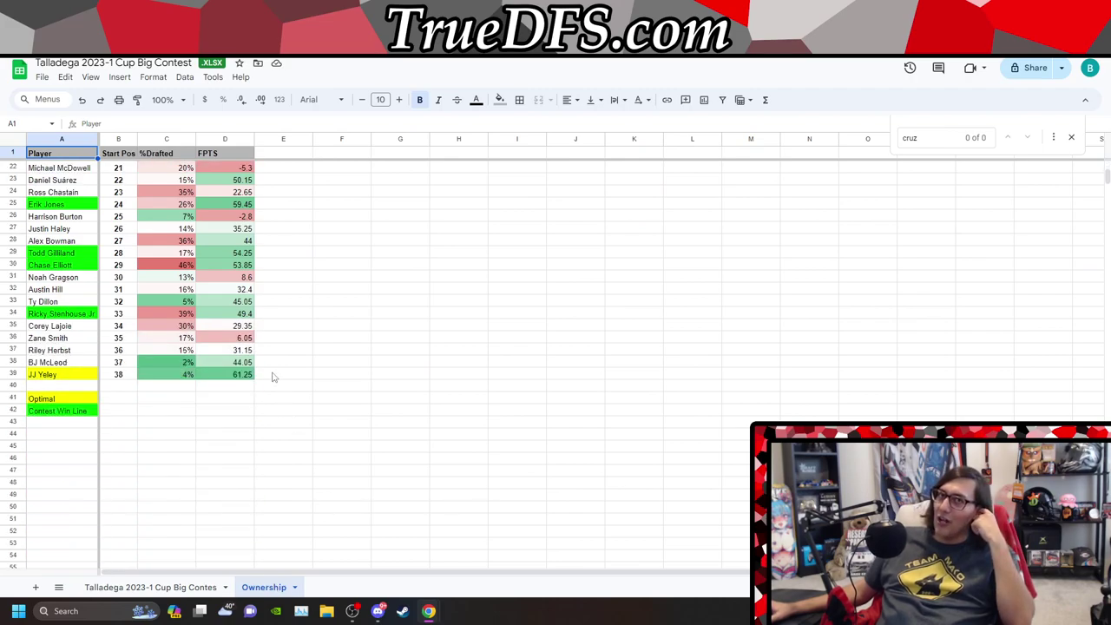
scroll(273, 377, up, 4)
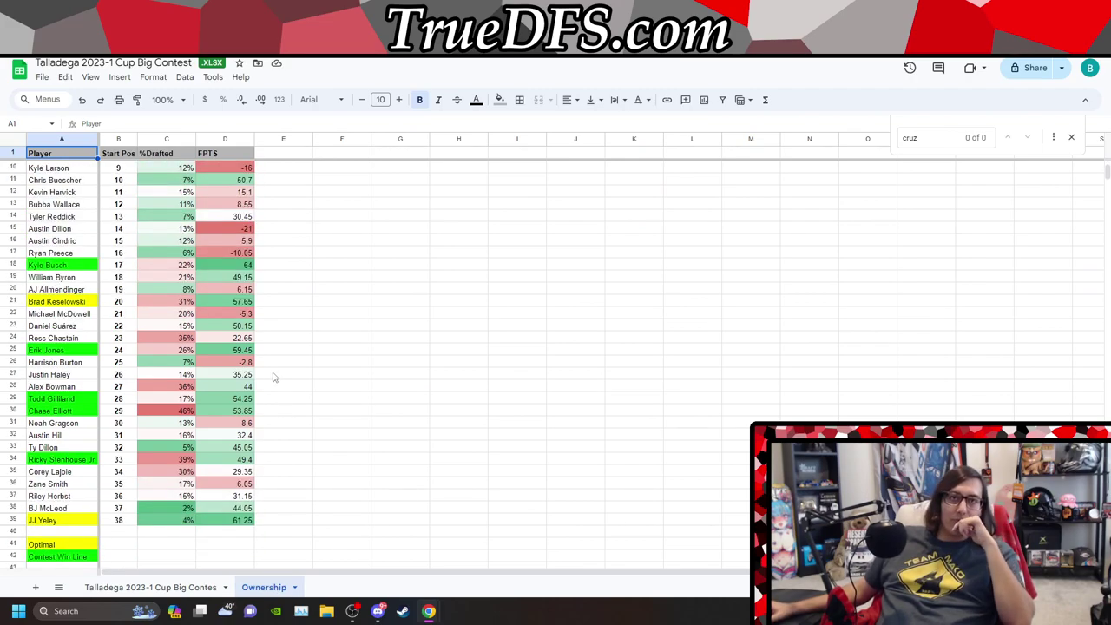
scroll(171, 345, up, 3)
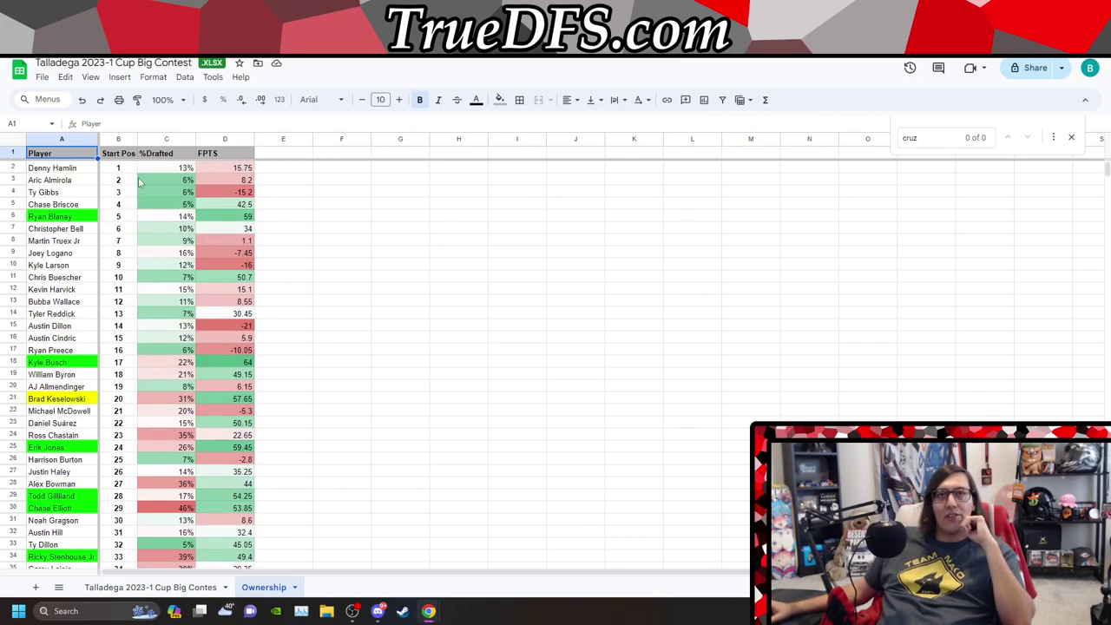
scroll(178, 347, down, 1)
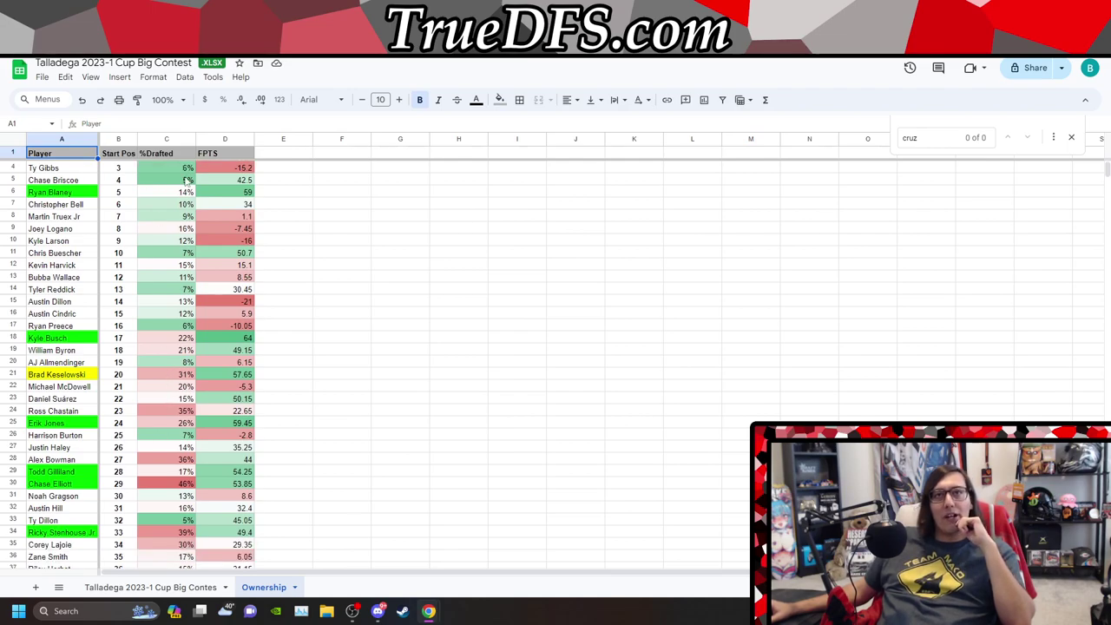
scroll(187, 180, down, 3)
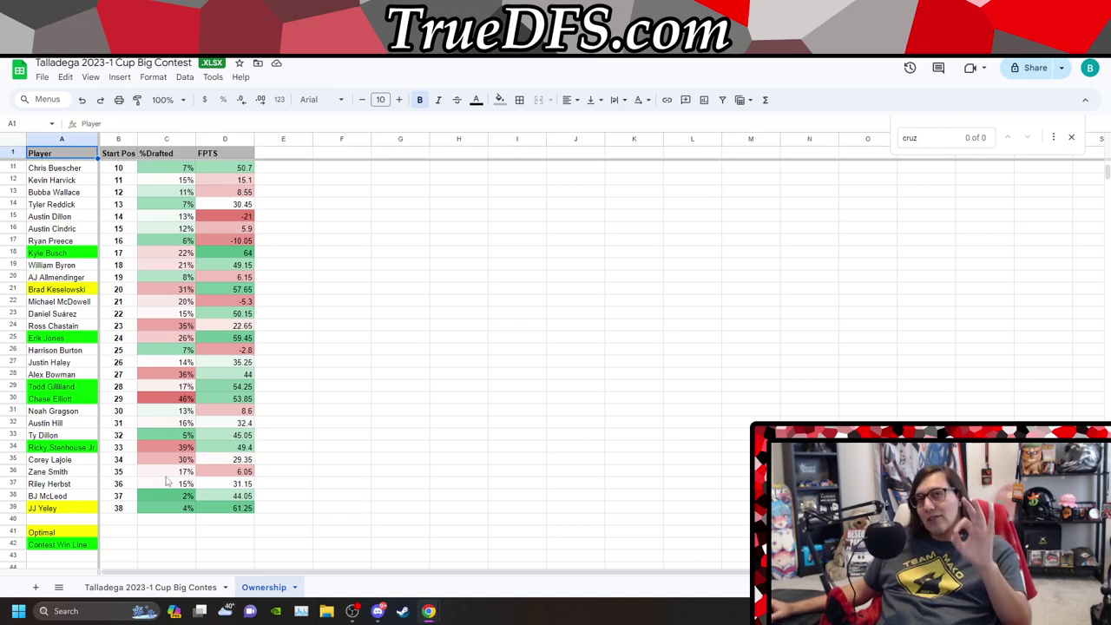
scroll(173, 478, up, 3)
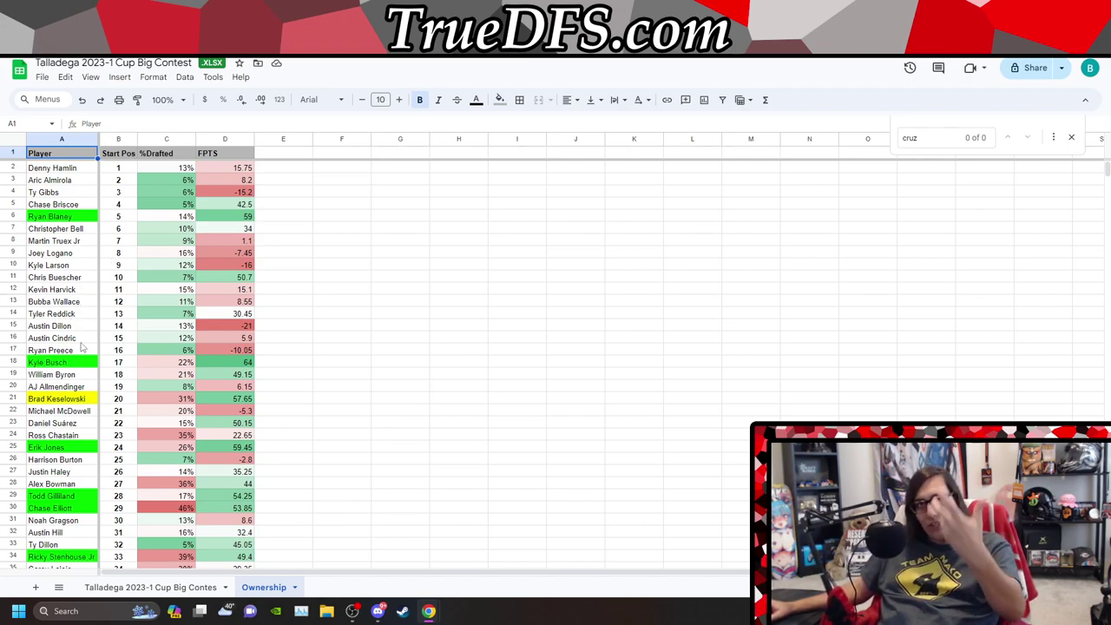
scroll(77, 368, down, 2)
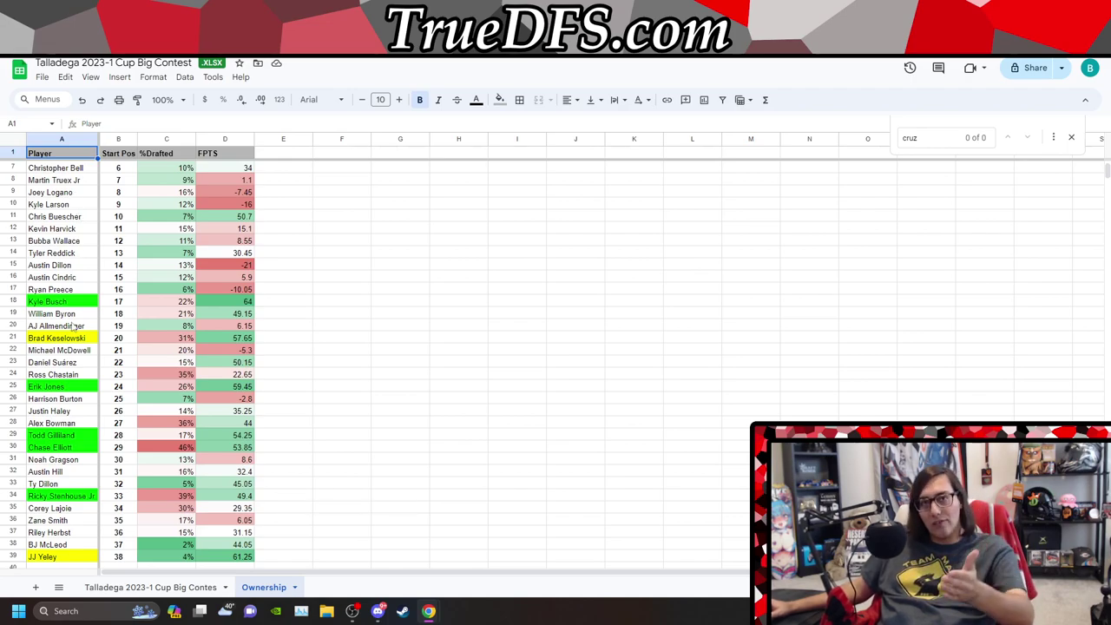
scroll(73, 347, down, 2)
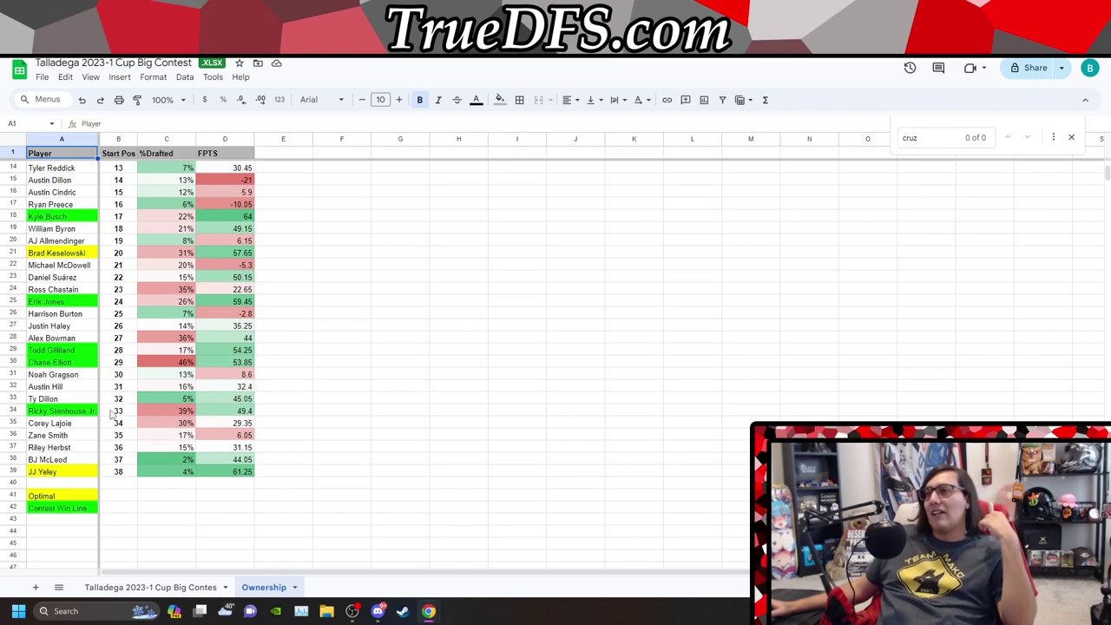
scroll(120, 274, up, 3)
scroll(119, 276, down, 3)
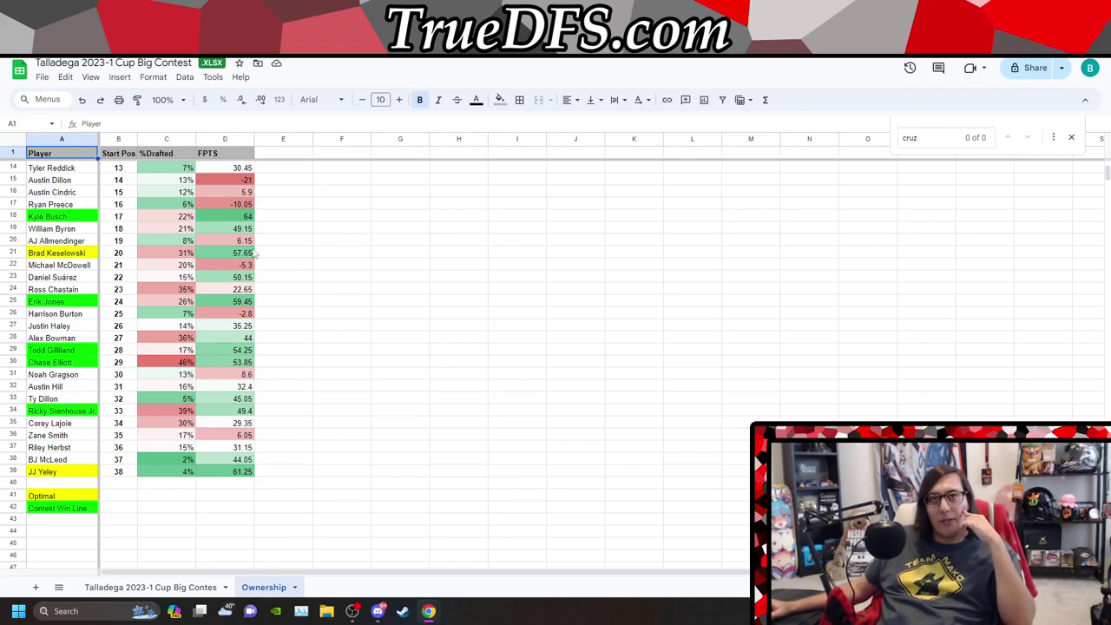
Step: Select the %Drafted cells for the drivers starting 33 to 34 and 27 to 29
click(170, 413)
shift+click(163, 426)
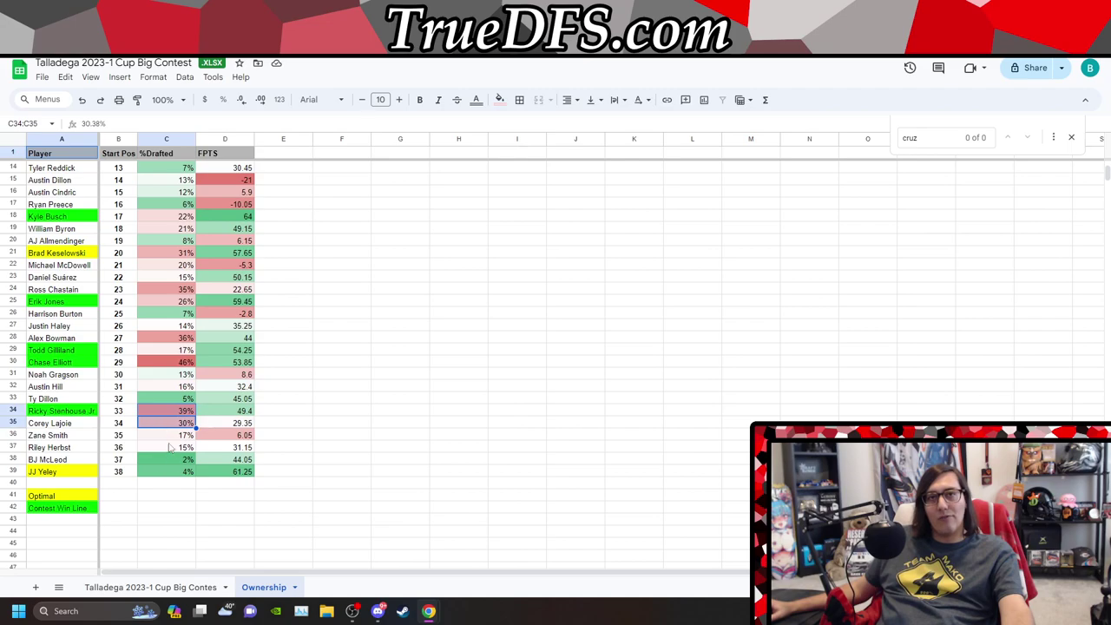
ctrl+click(169, 363)
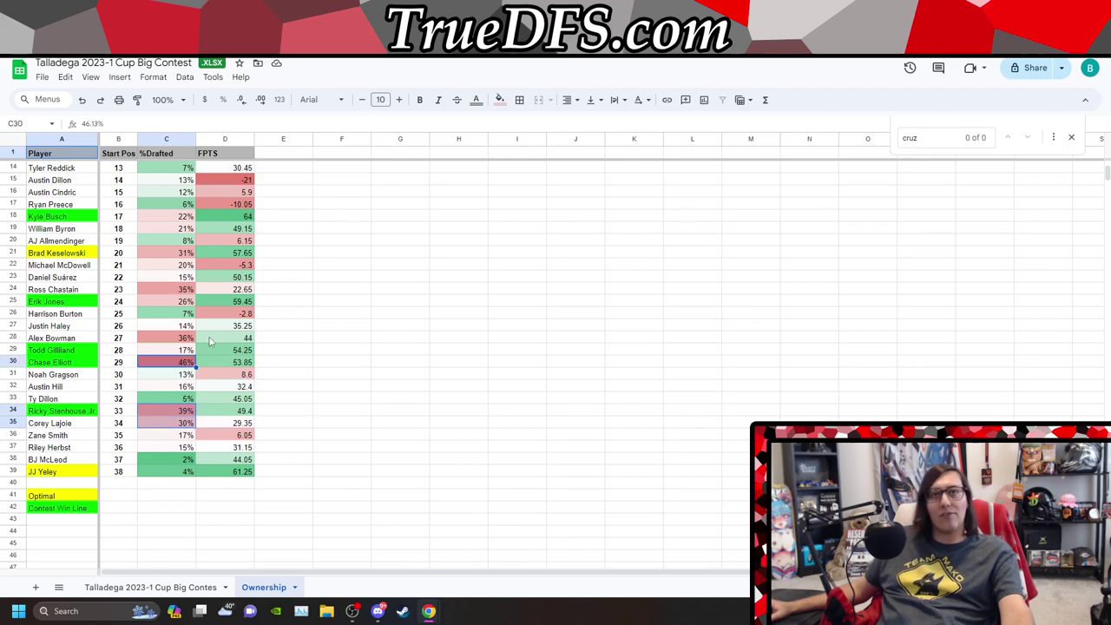
ctrl+click(141, 339)
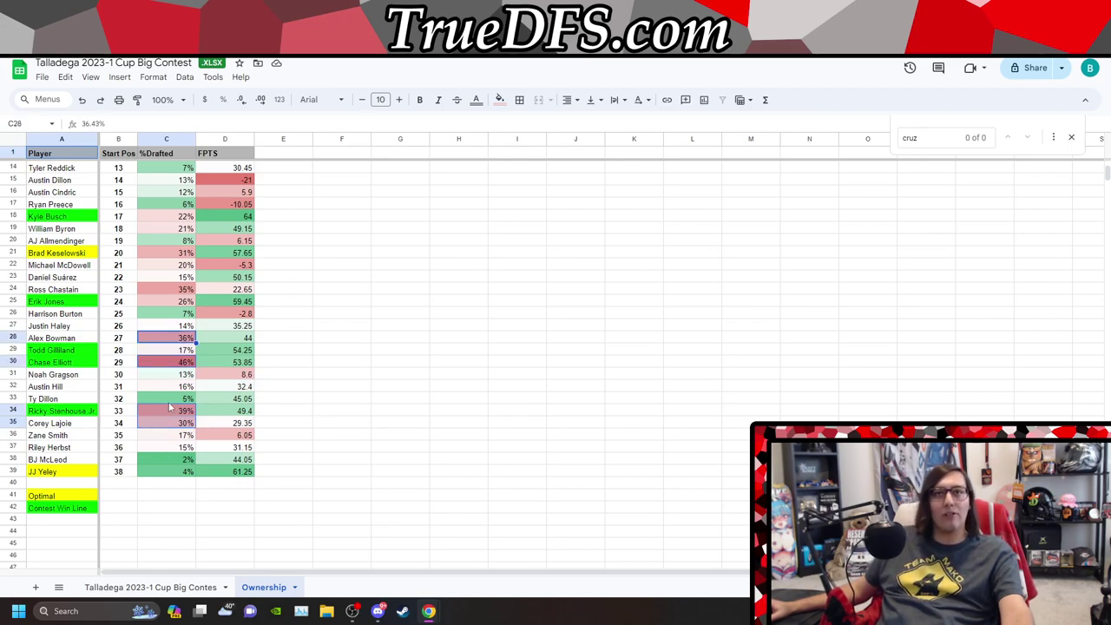
shift+click(176, 360)
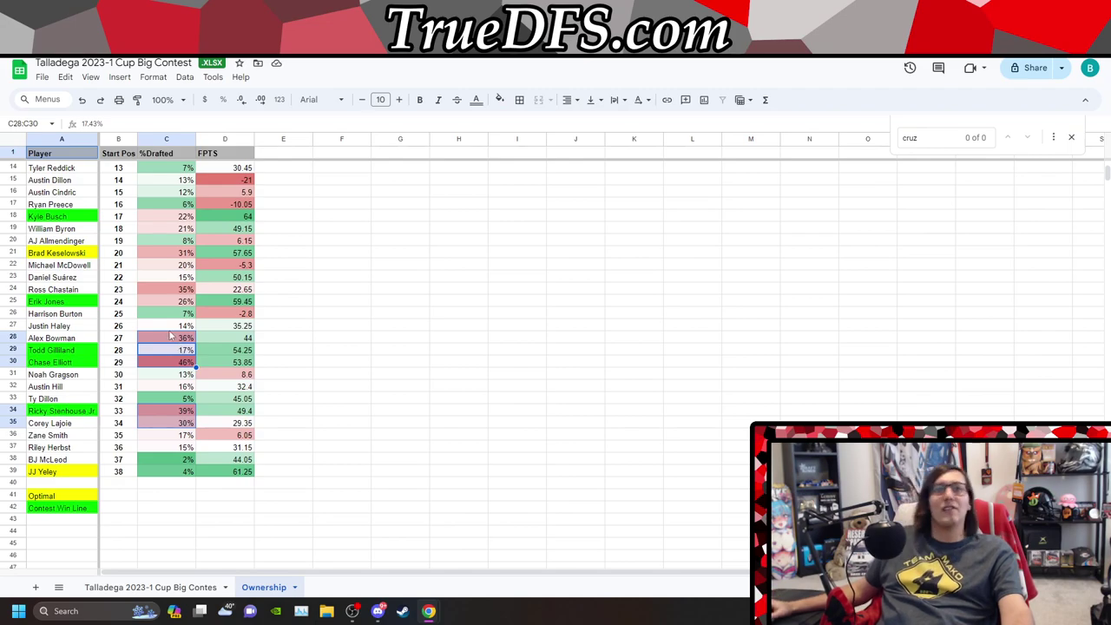
Step: Add the %Drafted cells for start positions 23 to 24, 20 to 21 and 17 to 18 to the selection
ctrl+click(158, 290)
shift+click(159, 305)
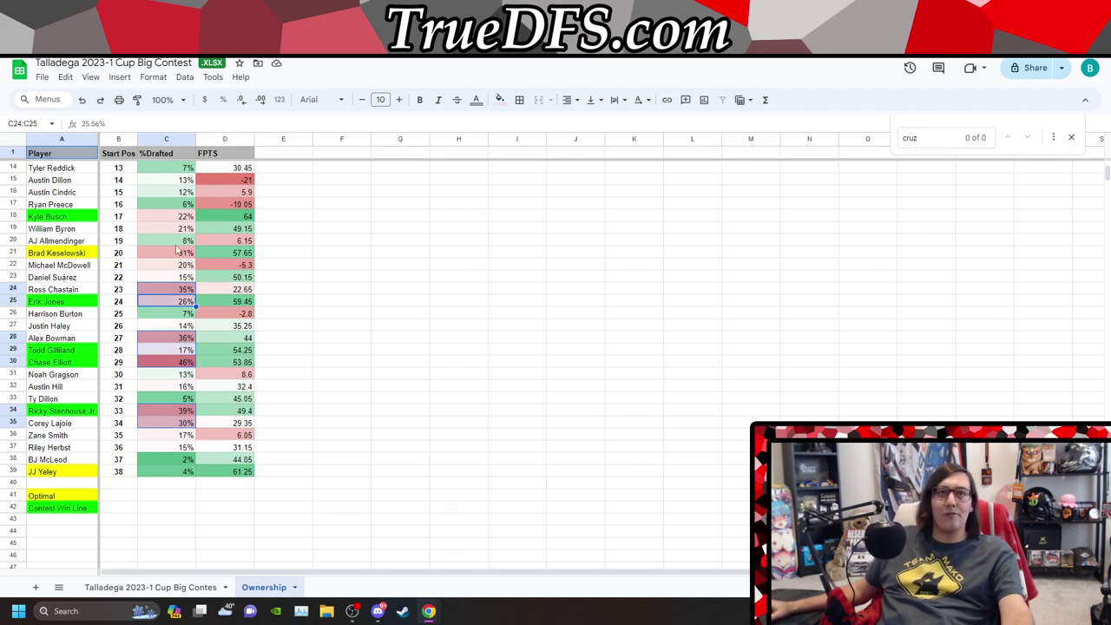
ctrl+click(159, 253)
shift+click(164, 267)
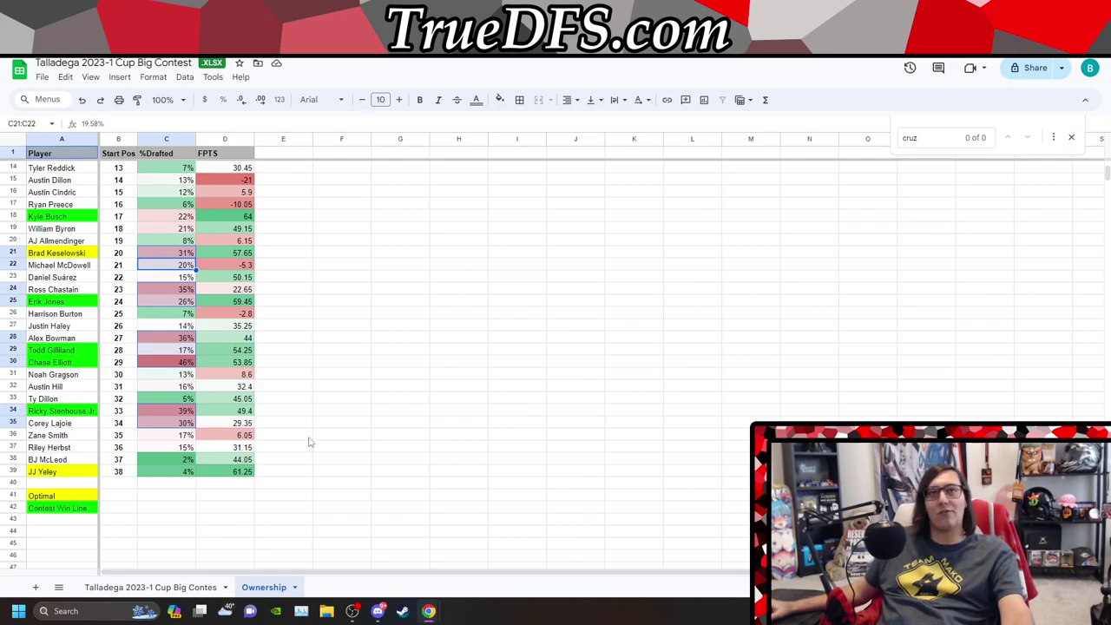
ctrl+click(182, 217)
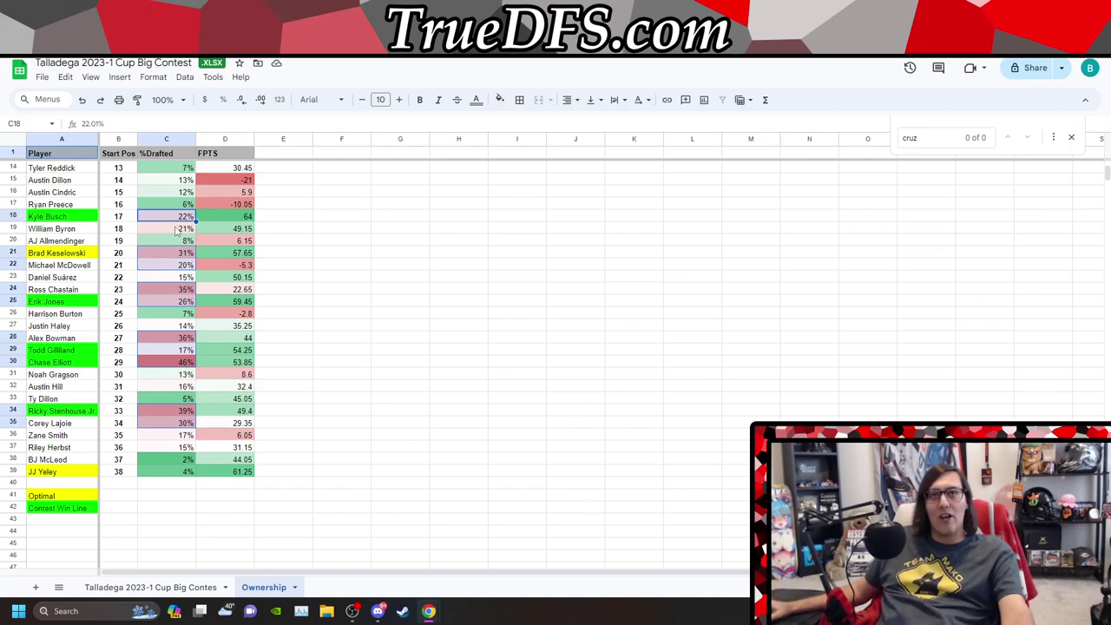
shift+click(178, 228)
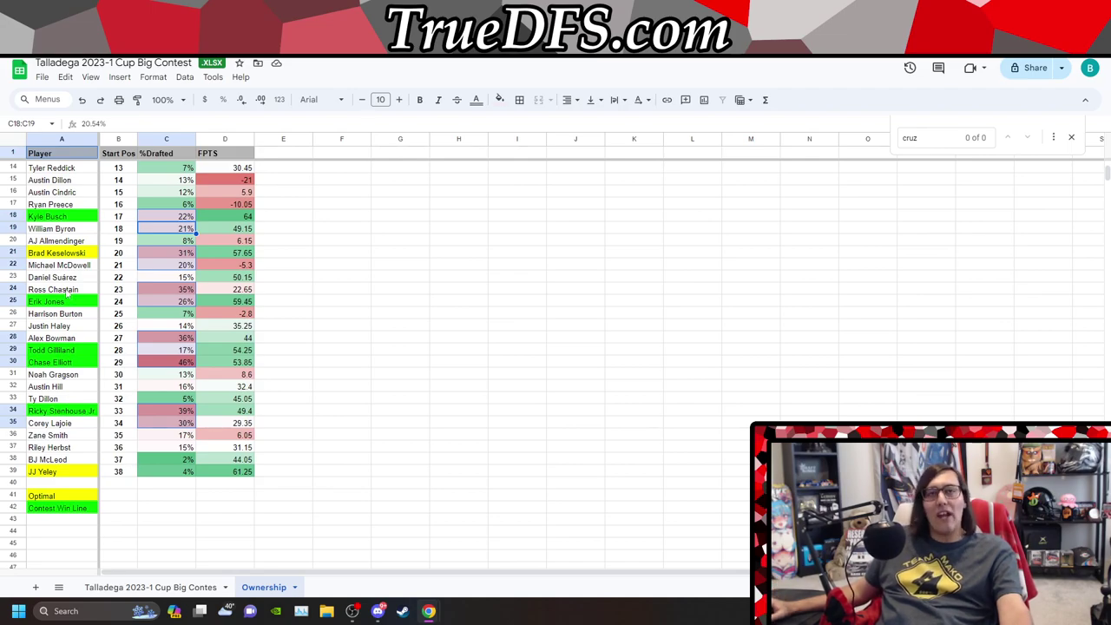
Step: Review the Cup ownership list from the front starters to the back and select BJ McLeod's %Drafted cell
scroll(127, 236, up, 3)
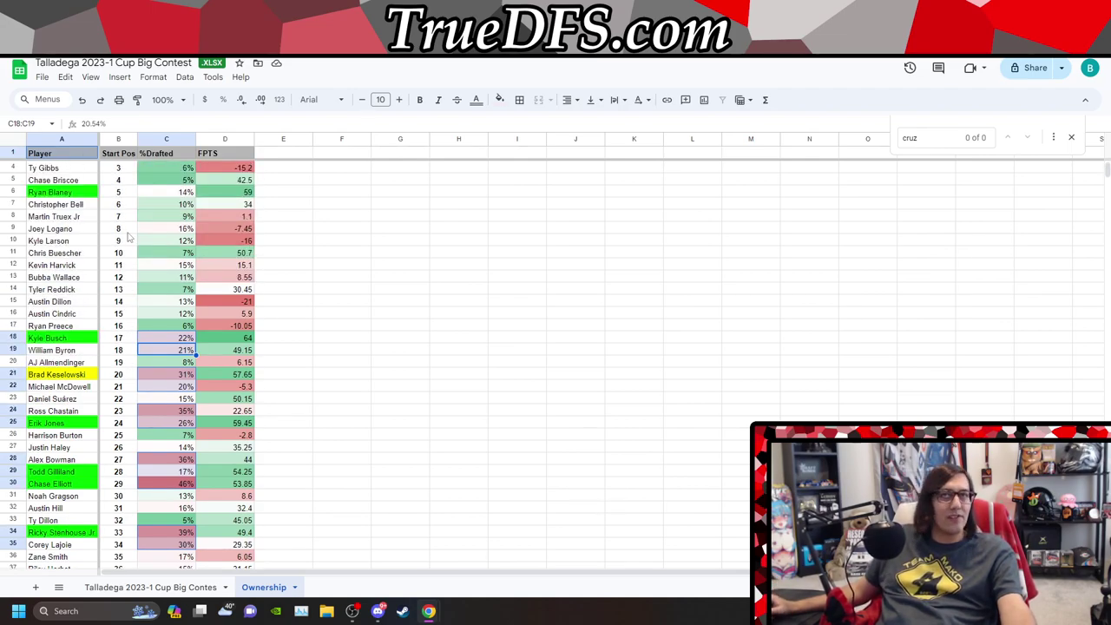
scroll(126, 236, up, 1)
scroll(127, 236, down, 3)
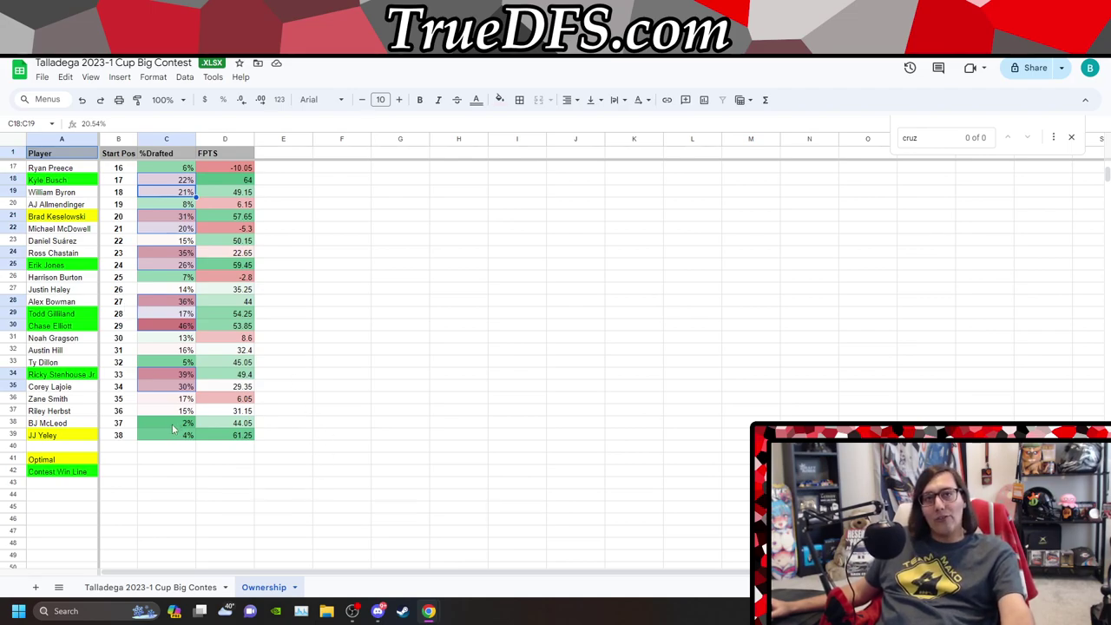
click(171, 424)
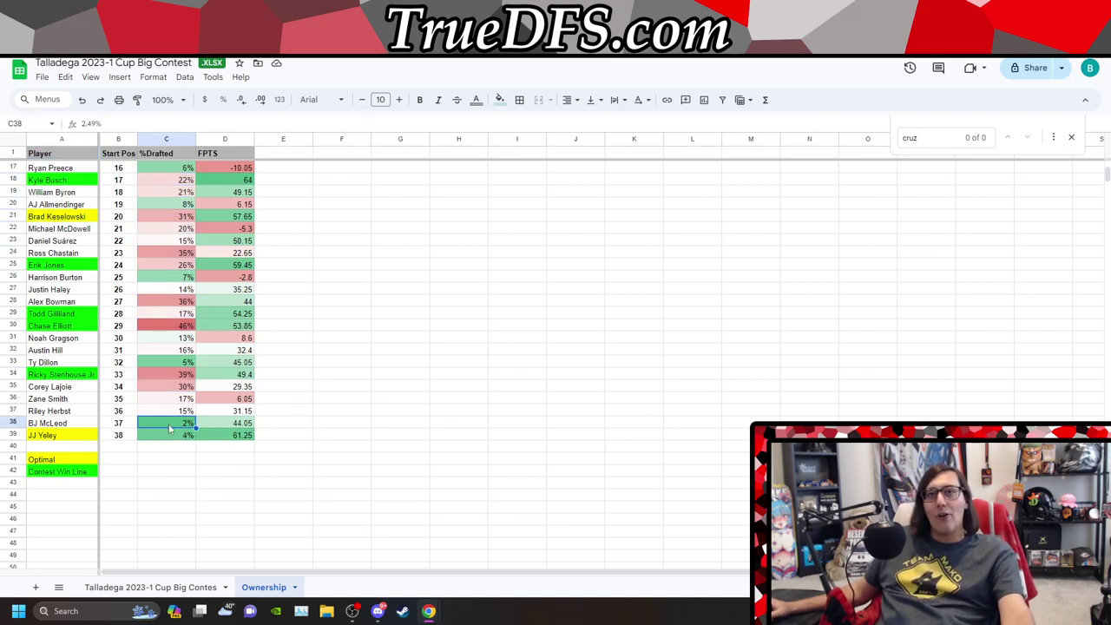
Step: Review the last 10 Daytona and Talladega results pages of Martin Truex Jr, Ryan Blaney, Denny Hamlin and B.J. McLeod
key(ctrl+Tab)
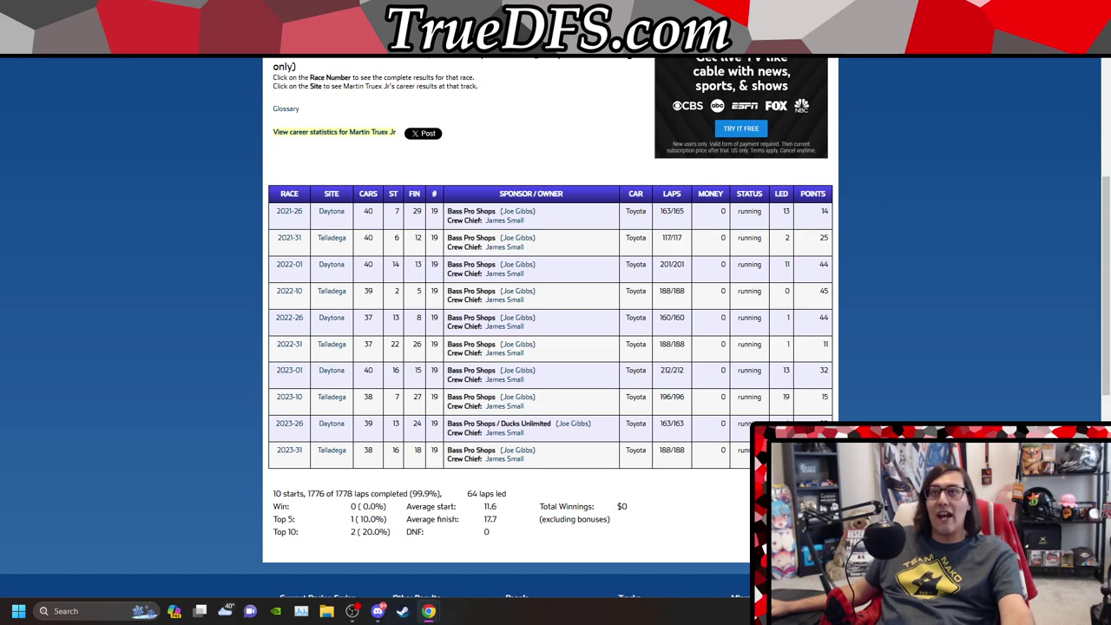
key(ctrl+Tab)
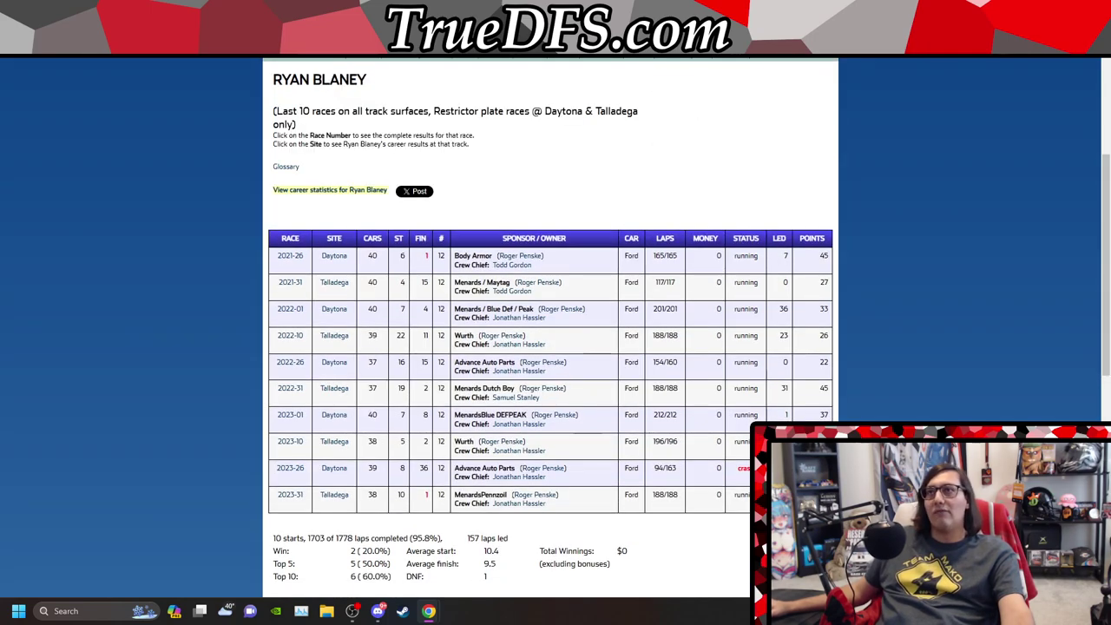
key(ctrl+Tab)
scroll(551, 347, up, 2)
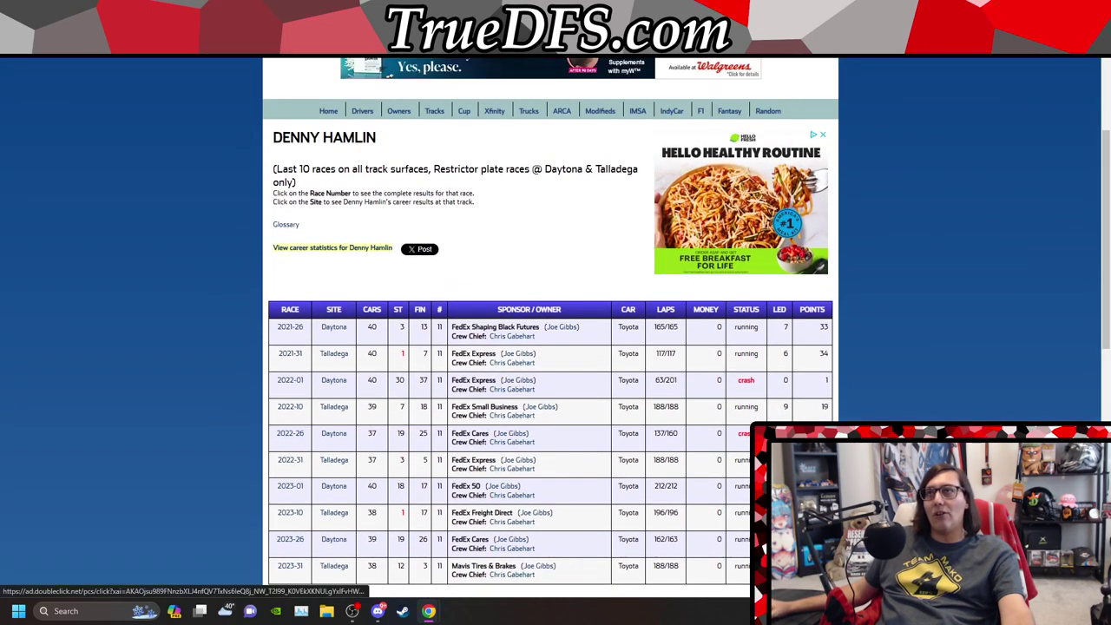
key(ctrl+Tab)
scroll(420, 149, down, 1)
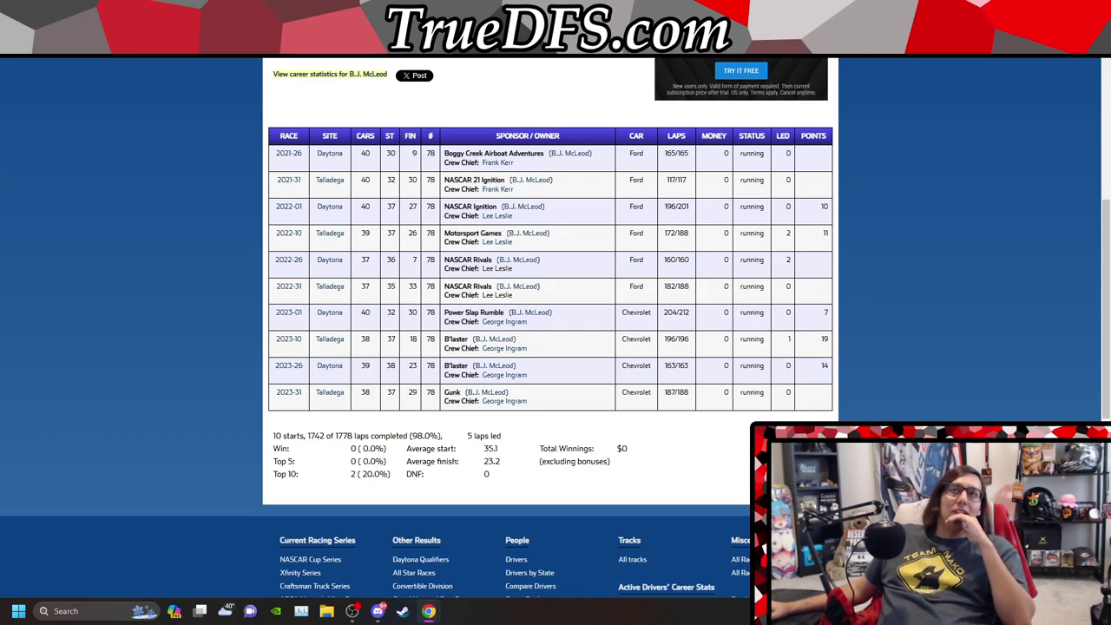
Step: Open the Ownership sheet of the Talladega 23 Xfinity Big Contest and select the %Drafted cells for start positions 37 and 38
key(ctrl+Tab)
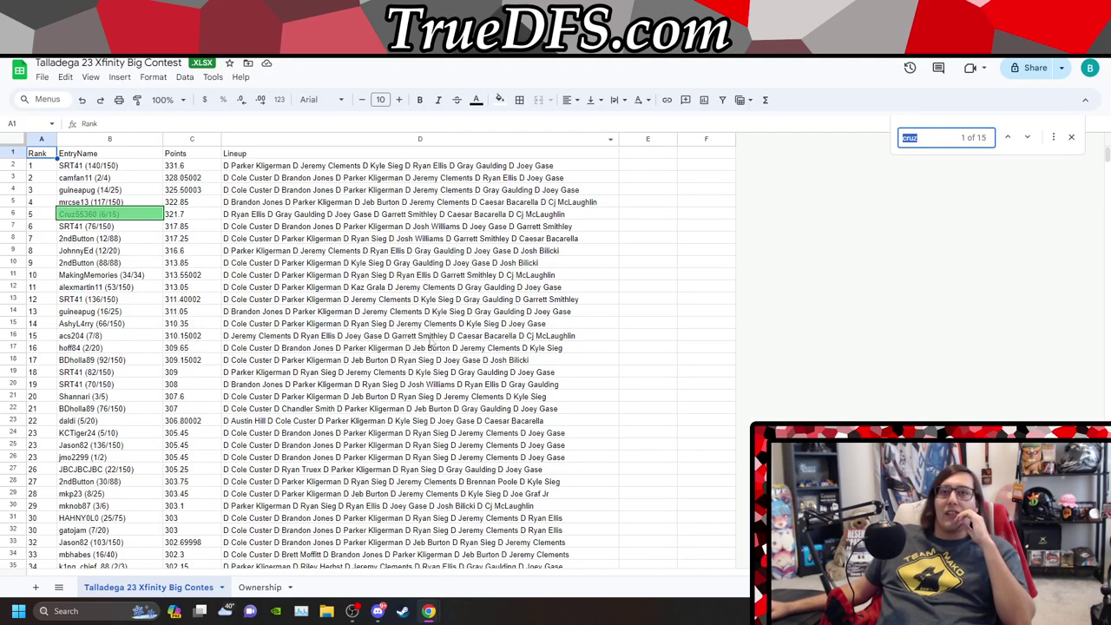
click(260, 588)
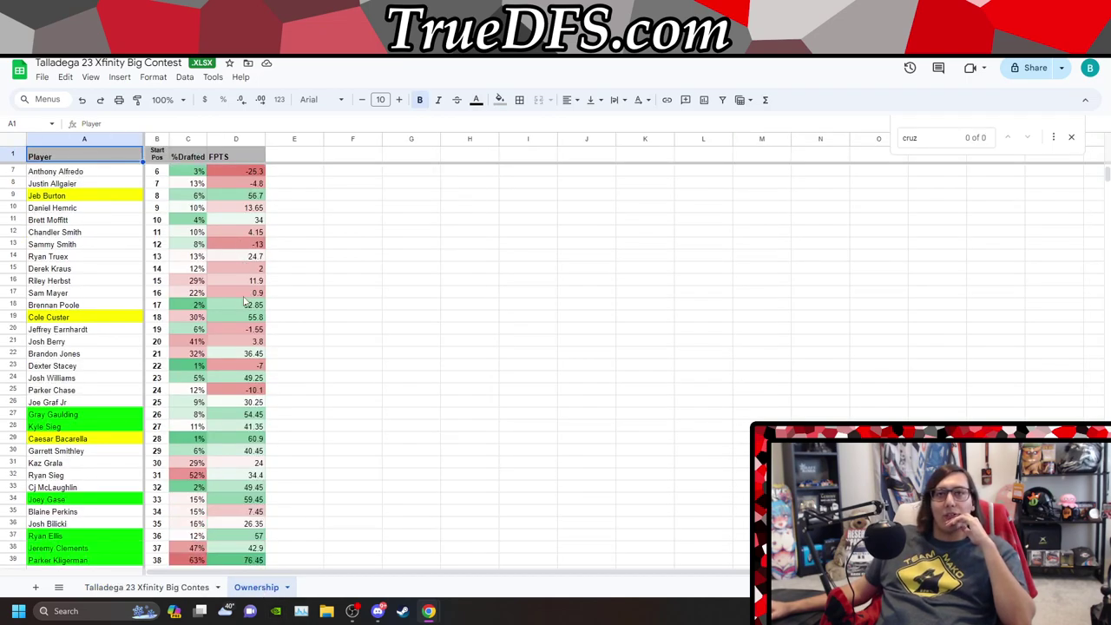
scroll(245, 301, down, 4)
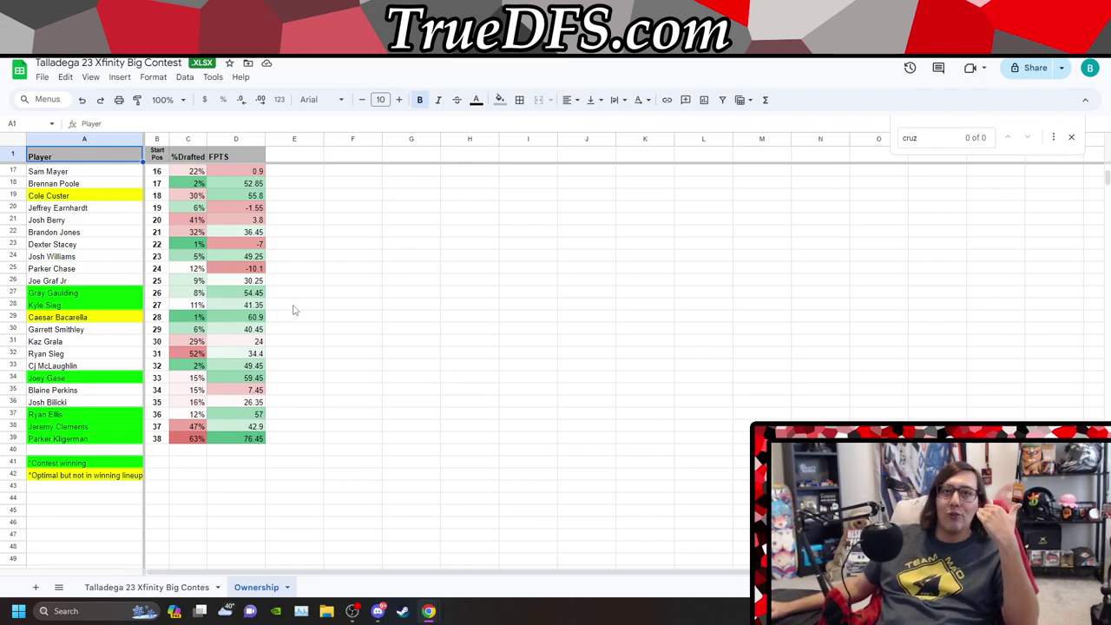
click(189, 439)
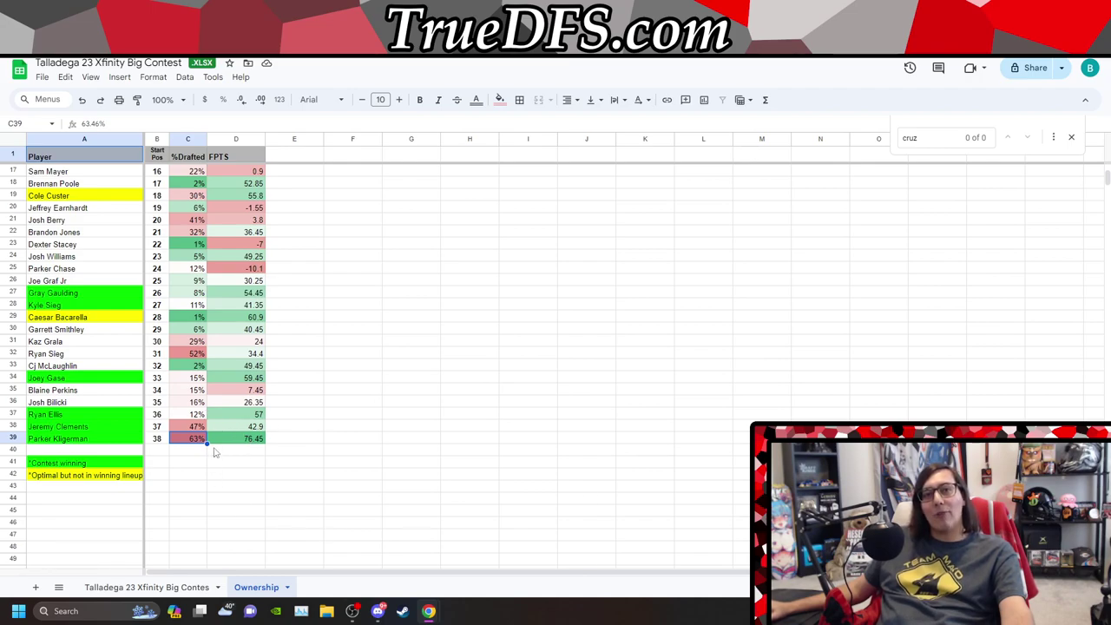
drag(178, 430, 182, 439)
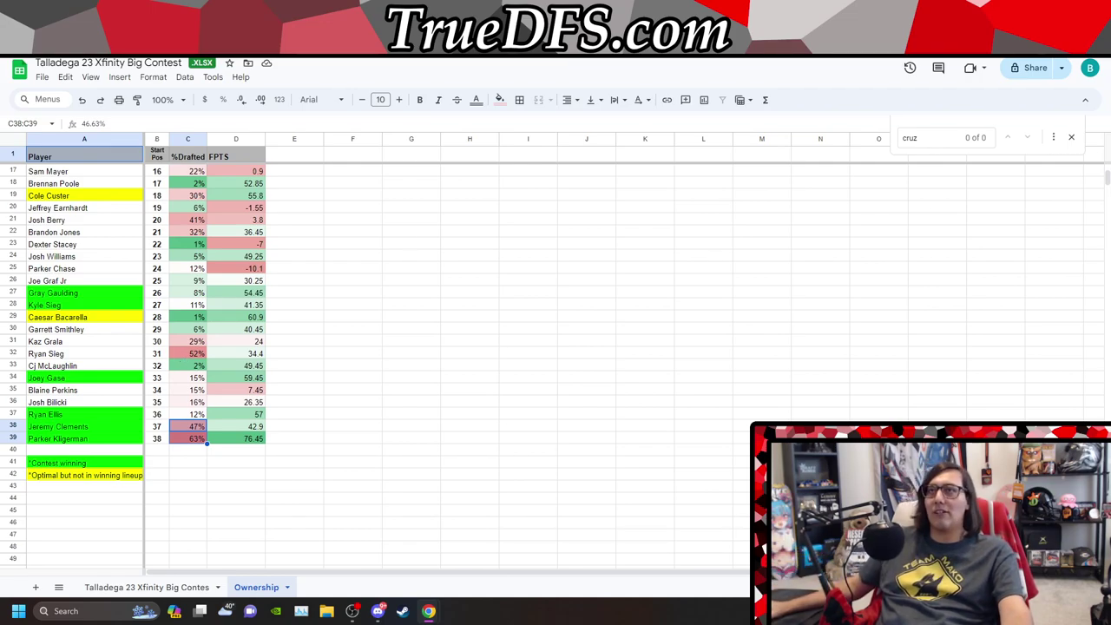
Step: Generate Racing-Reference Fantasy League Tool rankings for active Xfinity Series drivers over the last 10 restrictor plate races
key(ctrl+Tab)
scroll(620, 197, up, 3)
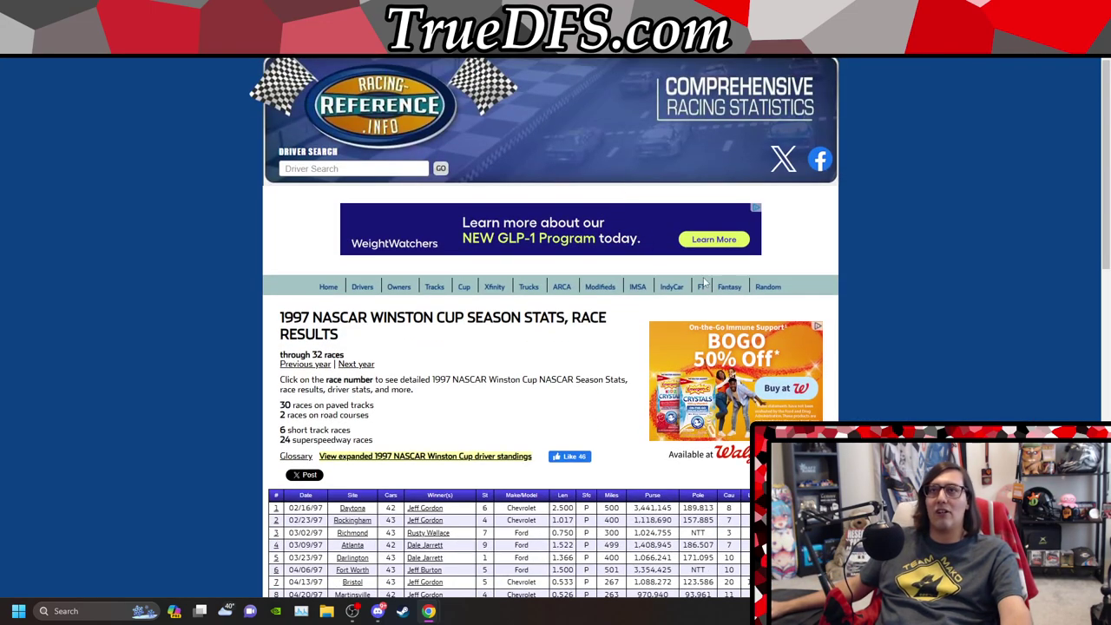
click(729, 286)
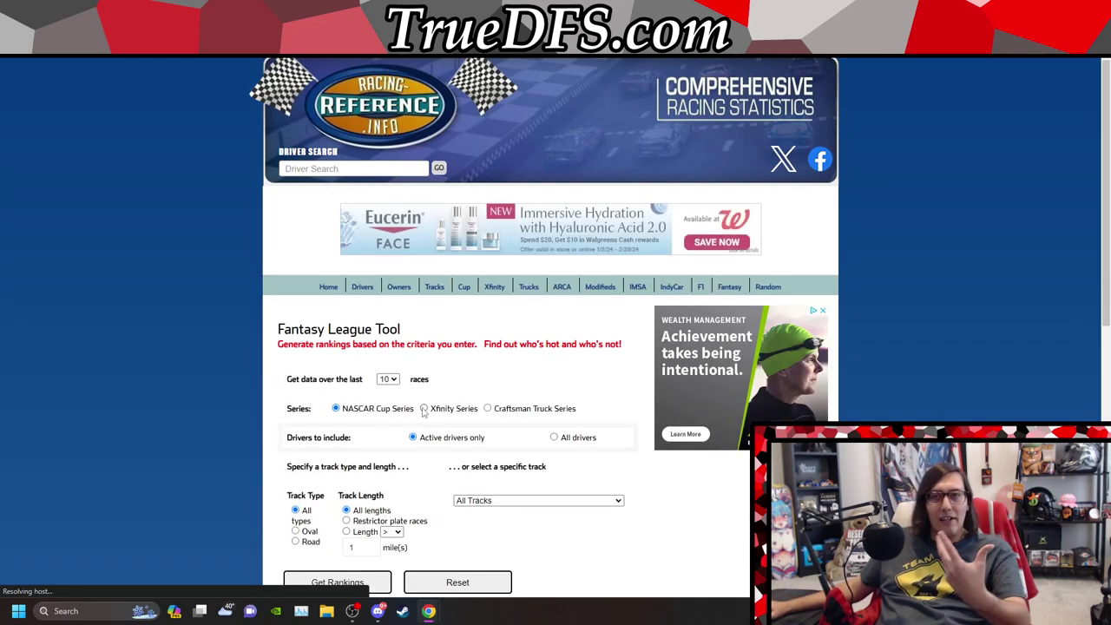
click(424, 409)
scroll(438, 387, down, 1)
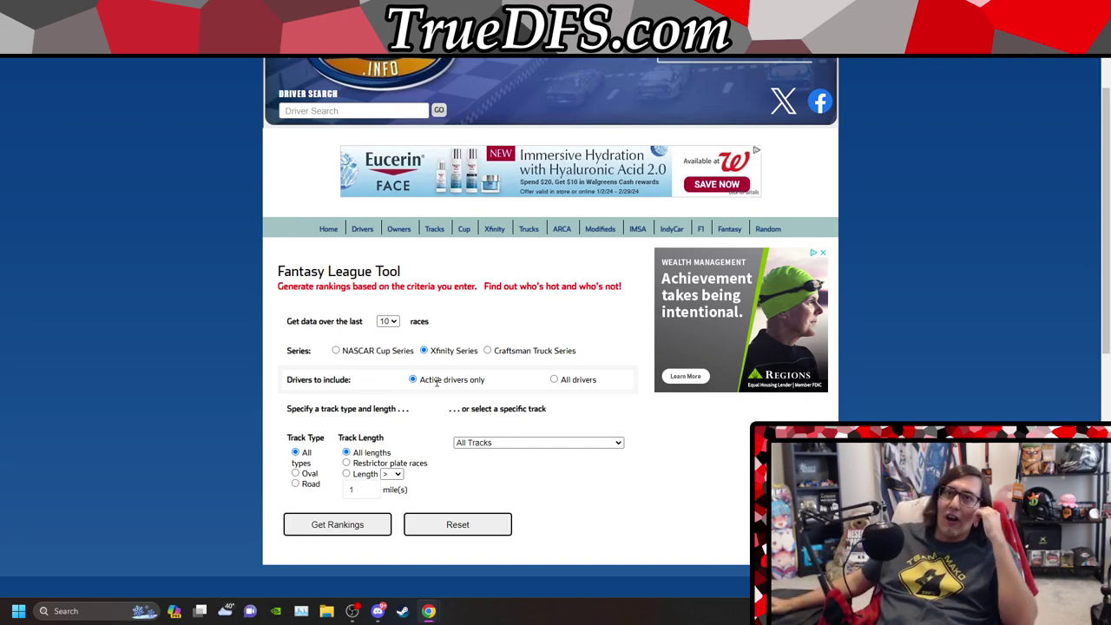
click(341, 525)
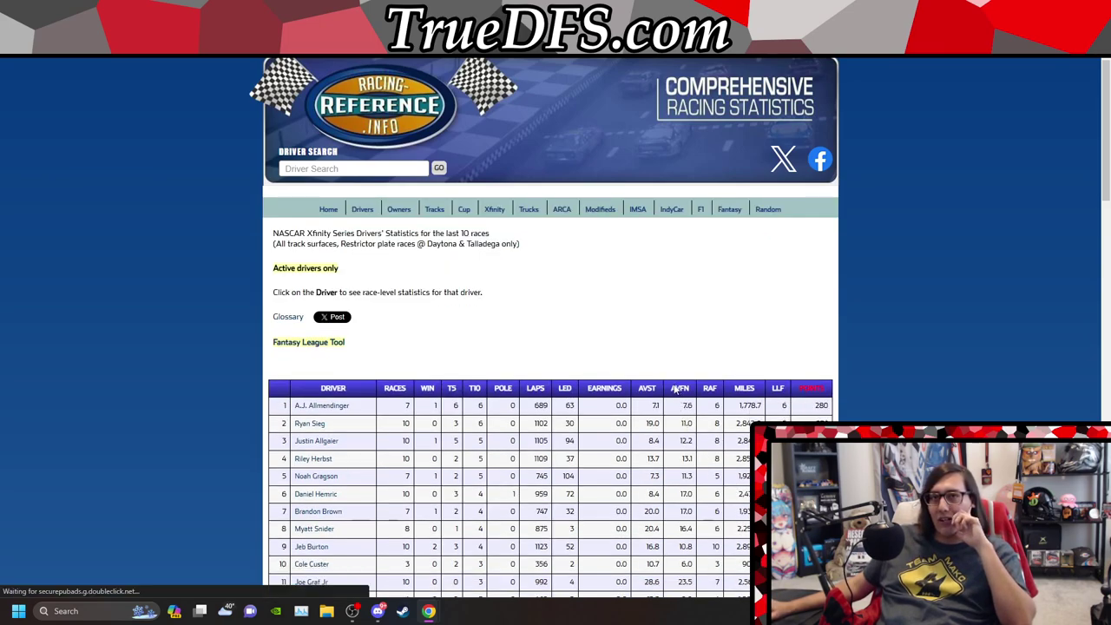
scroll(685, 459, down, 3)
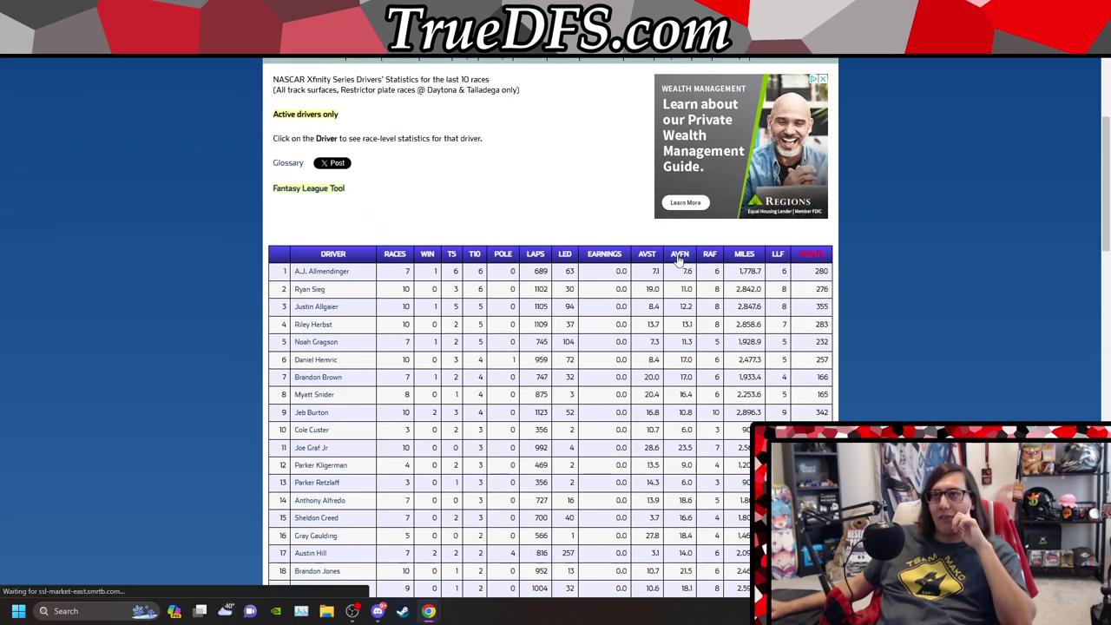
Step: Sort the Xfinity driver statistics by average finish, and re-sort them by top-10 finishes
scroll(474, 240, down, 2)
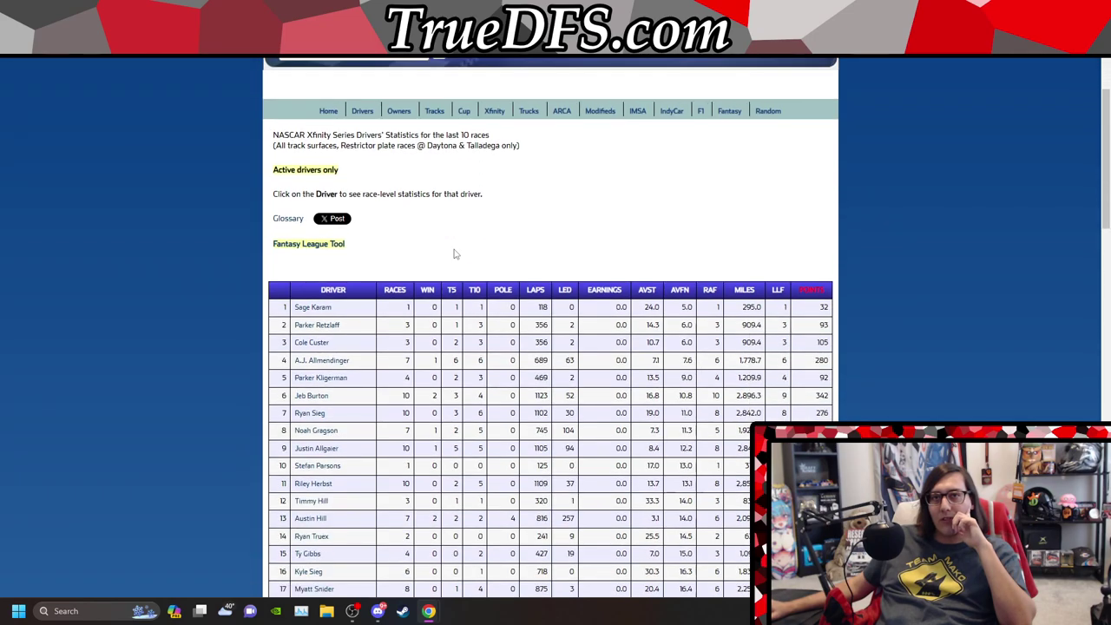
scroll(474, 241, down, 1)
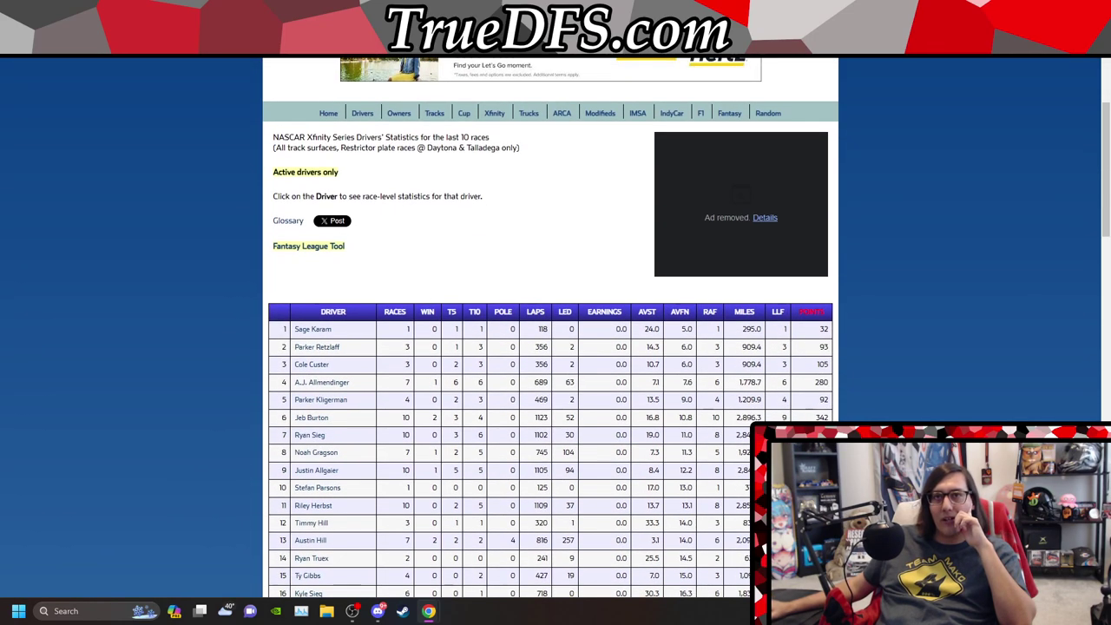
click(477, 317)
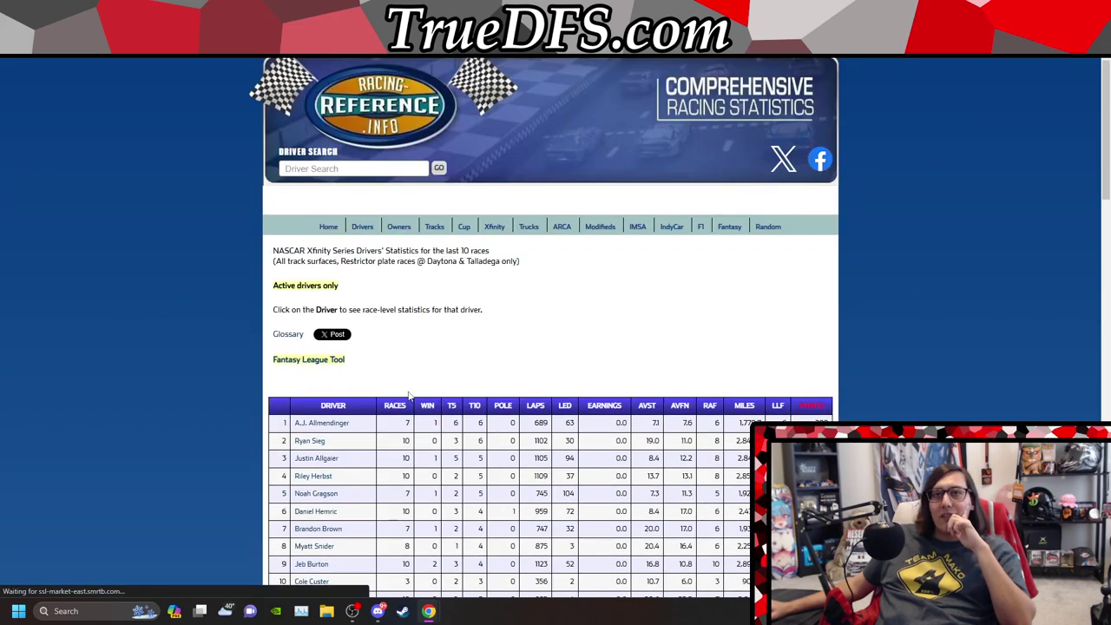
Step: Compare the race counts of the drivers with the most top-10s, including Riley Herbst and Parker Kligerman
scroll(915, 374, down, 2)
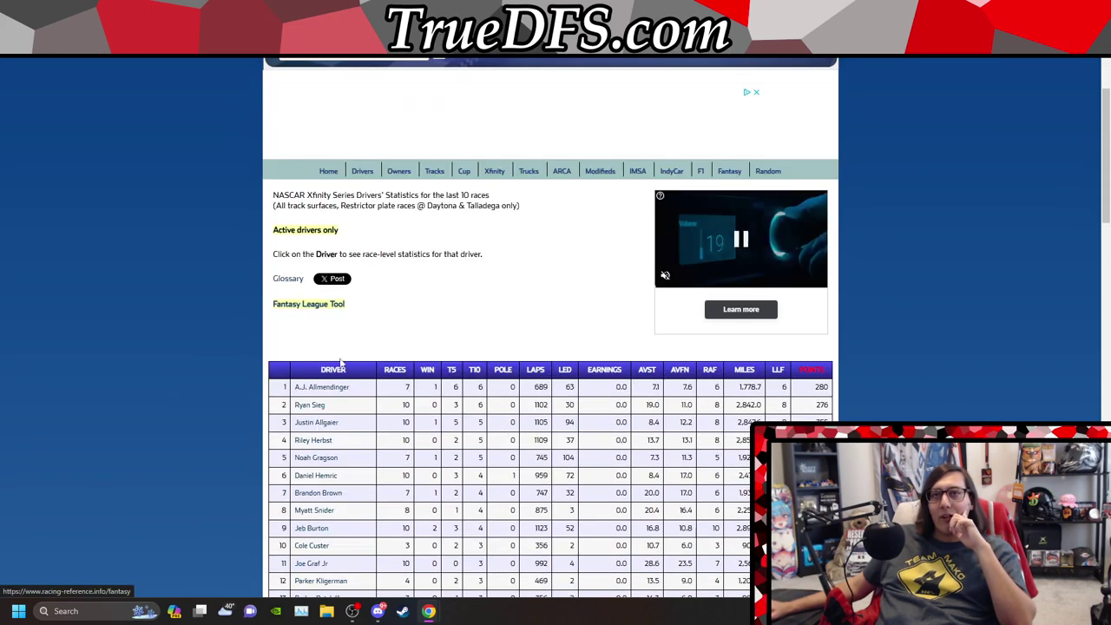
scroll(915, 373, down, 2)
drag(404, 212, 445, 273)
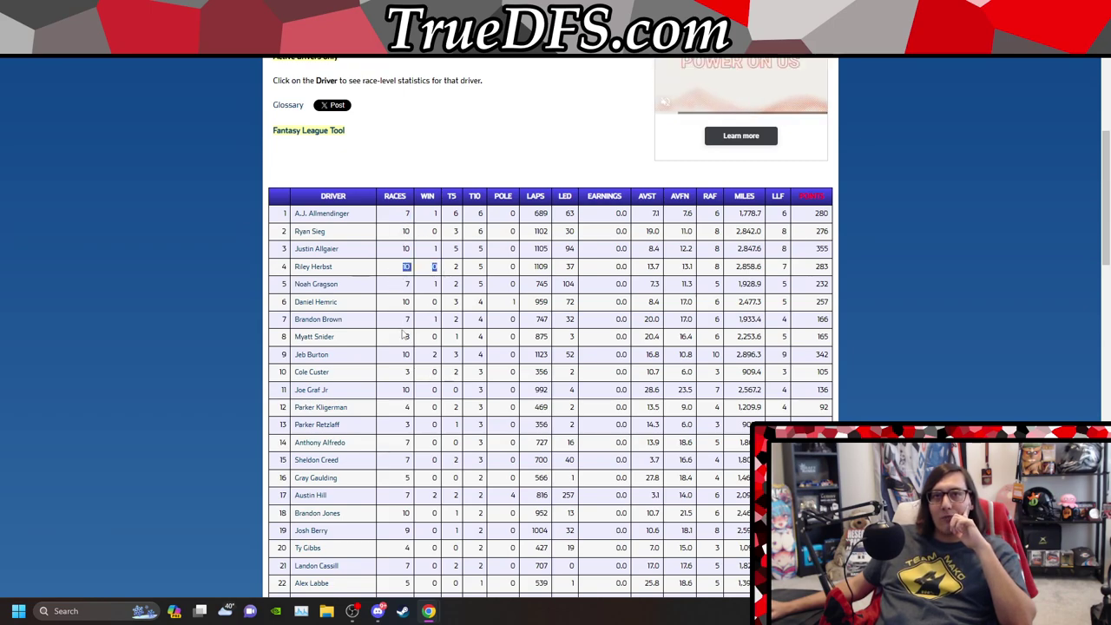
drag(401, 408, 412, 409)
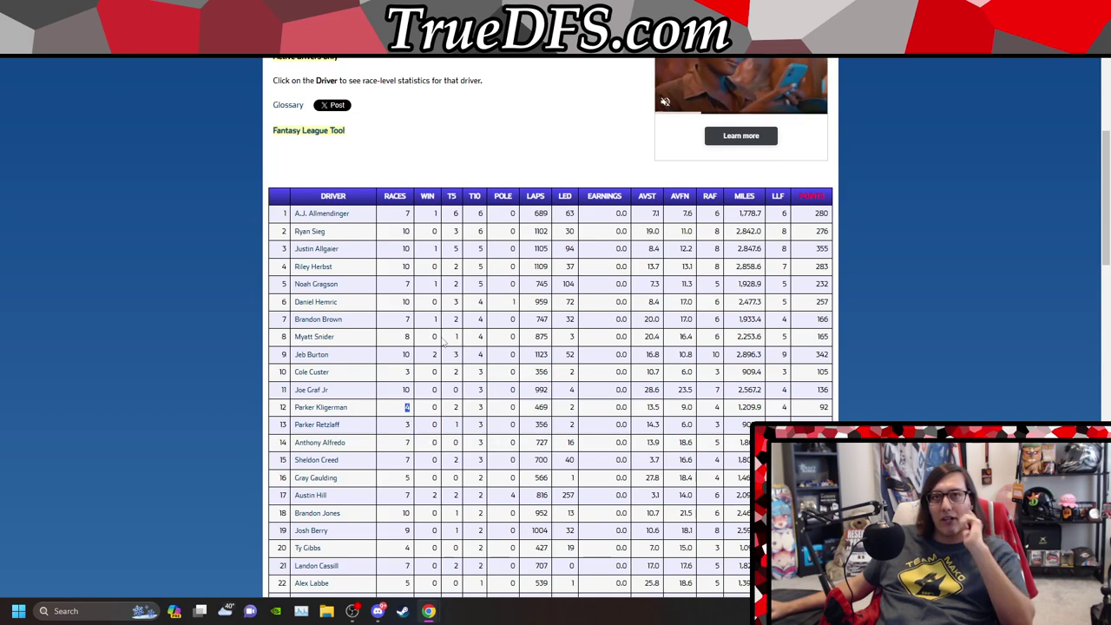
Step: Find Jeremy Clements in the driver table by searching for "cle" and open his race-level statistics in a new tab
key(ctrl+f)
text(cre)
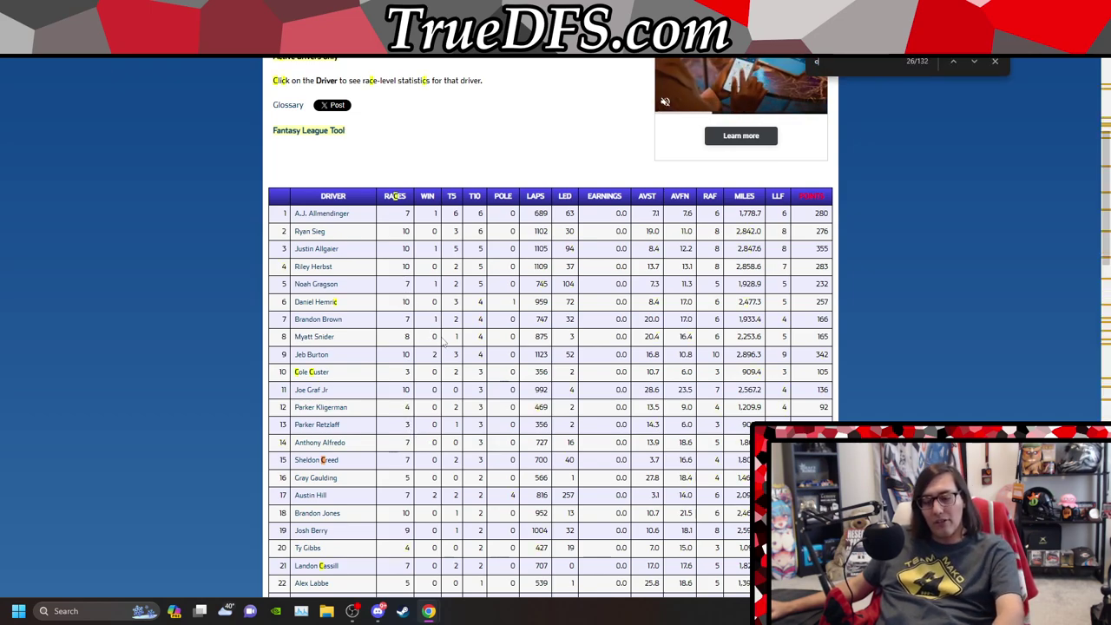
key(BackSpace)
key(BackSpace)
text(le)
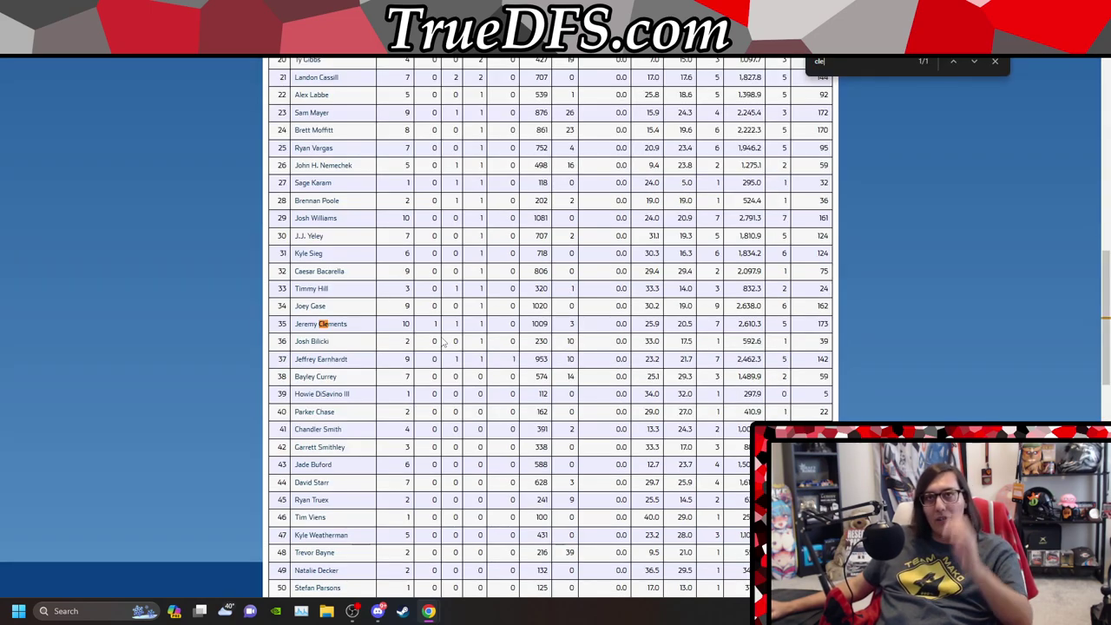
right_click(335, 325)
click(351, 334)
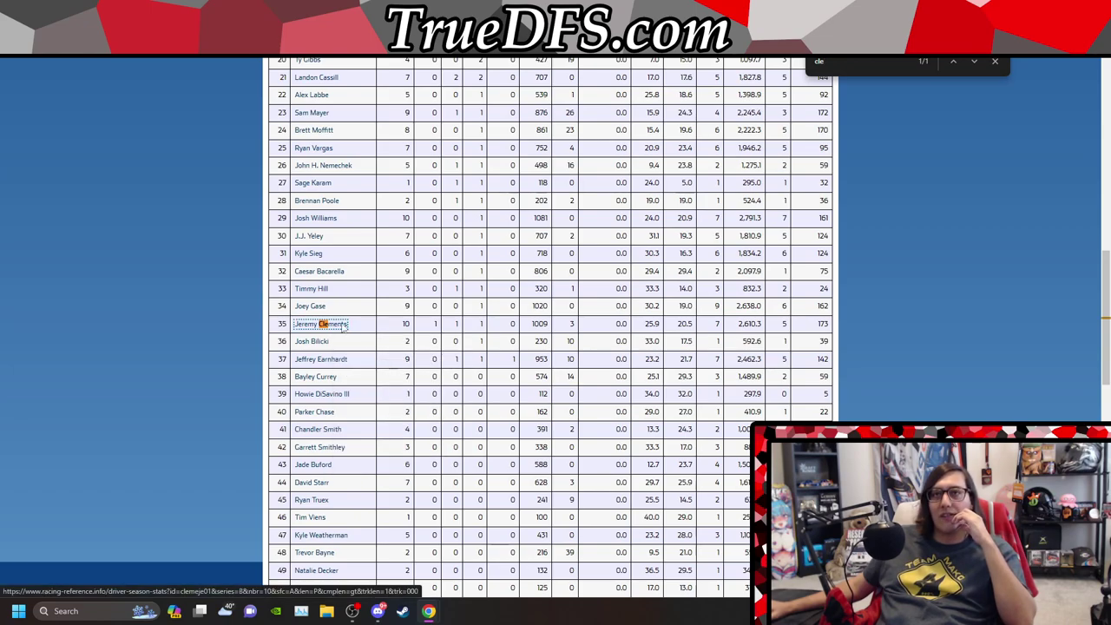
scroll(484, 352, up, 10)
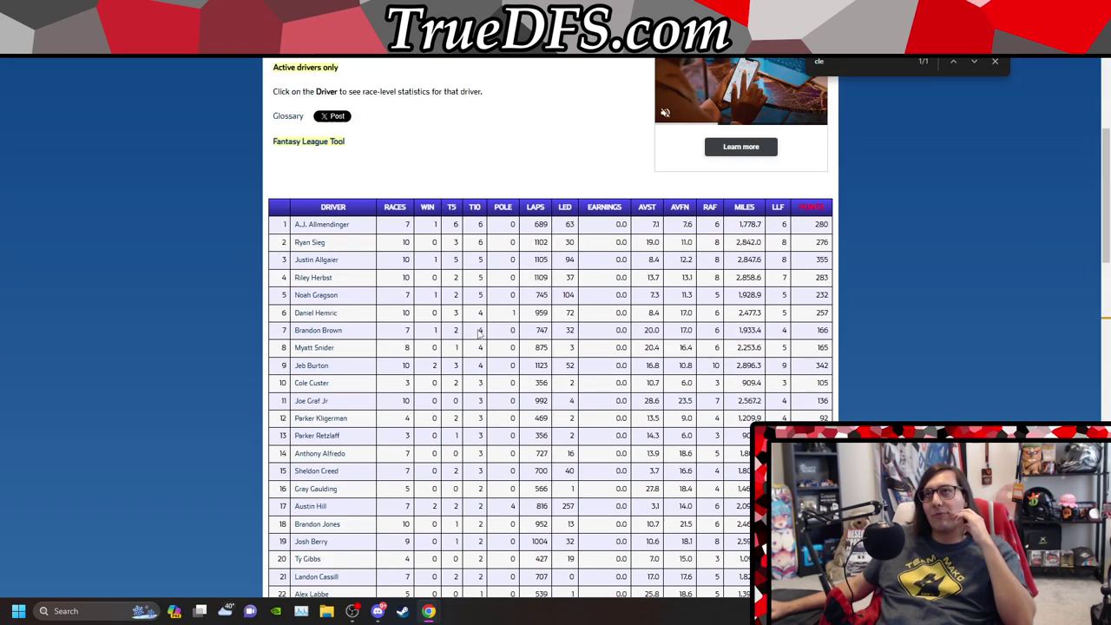
Step: Review Jeremy Clements's start and finish positions across his last 10 Daytona and Talladega races, from 2021 through 2023
key(ctrl+Tab)
scroll(475, 284, down, 2)
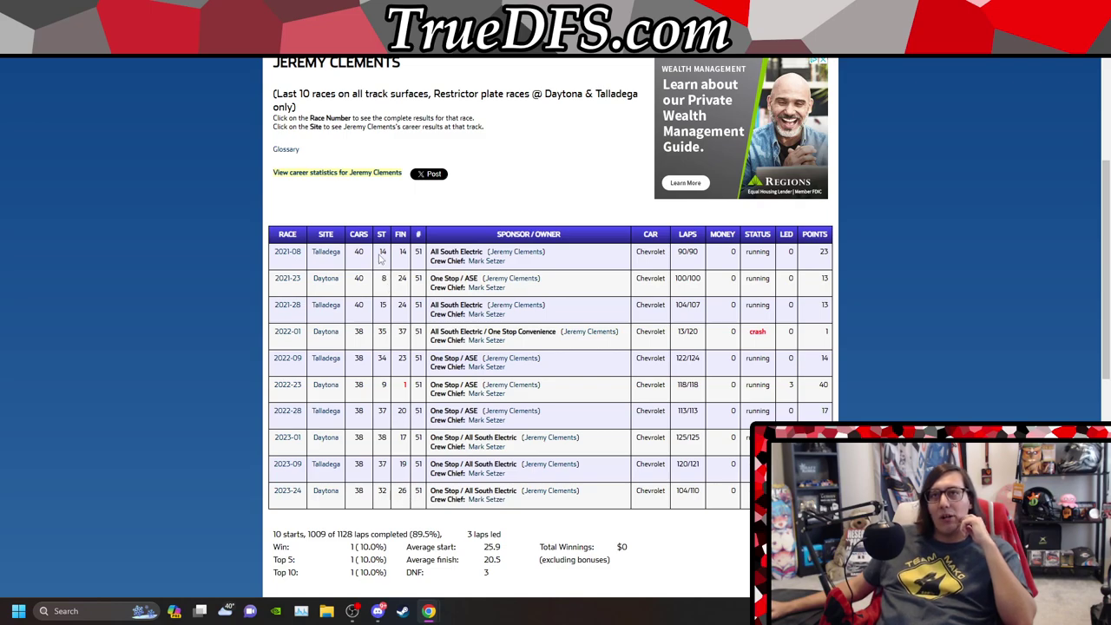
drag(382, 304, 431, 333)
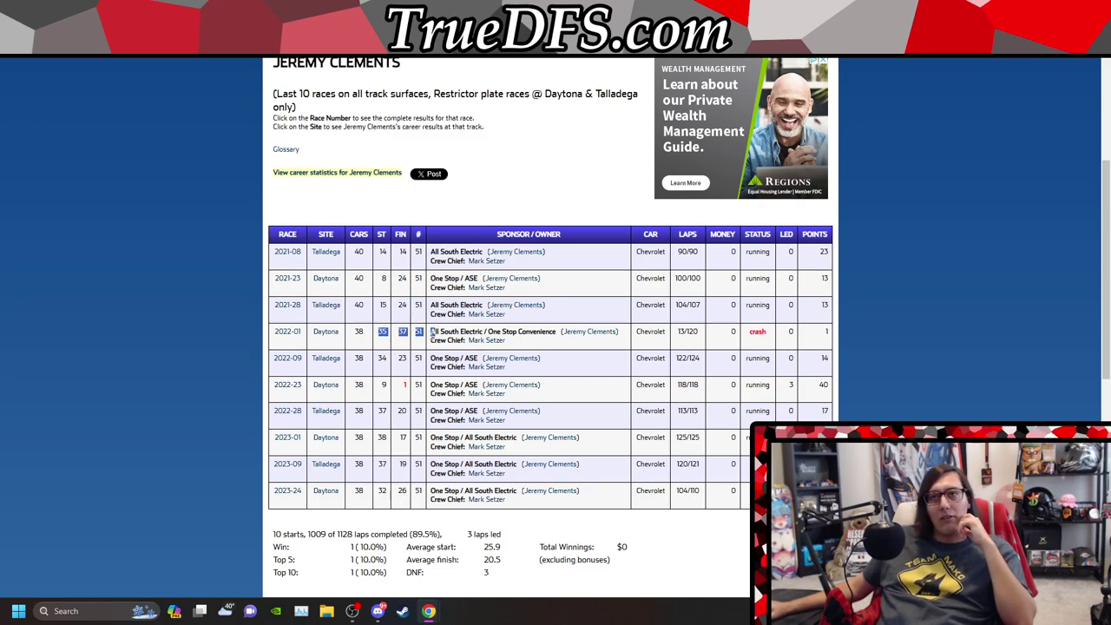
double_click(382, 359)
click(383, 388)
drag(379, 411, 421, 492)
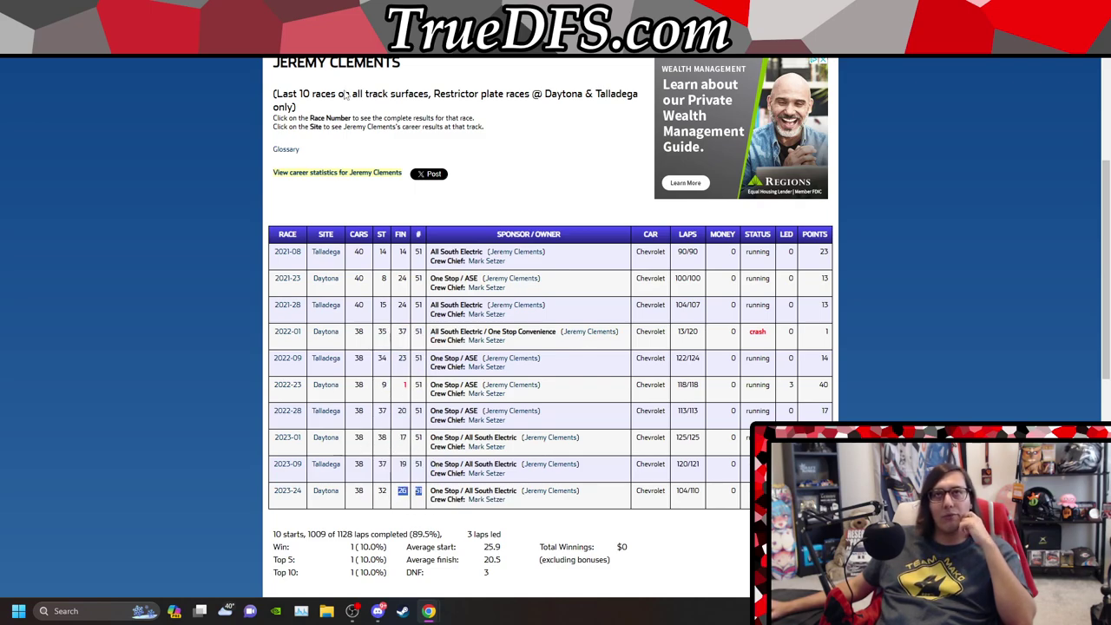
Step: Return to the Talladega 23 Xfinity Big Contest ownership sheet and select the %Drafted cells of Kaz Grala and Ryan Sieg
click(408, 43)
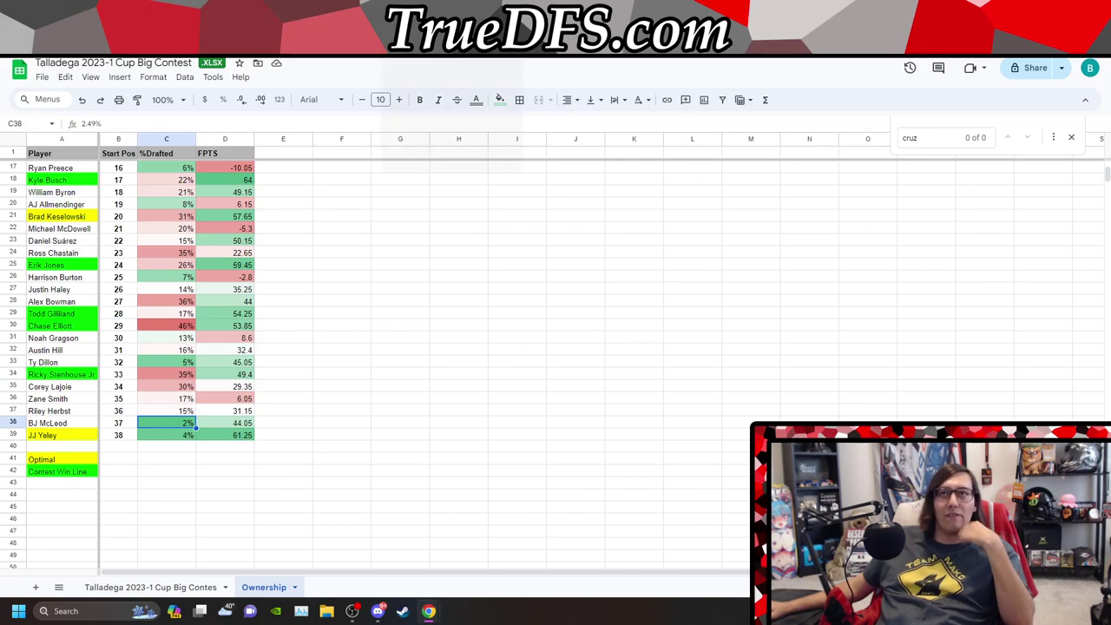
click(451, 43)
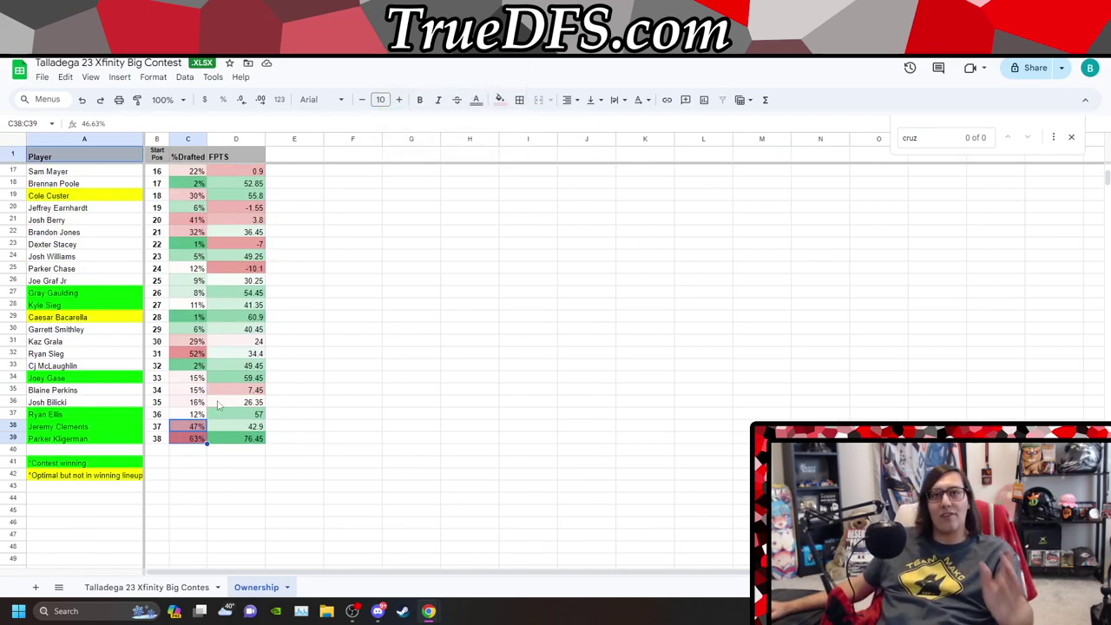
click(197, 355)
drag(183, 343, 189, 354)
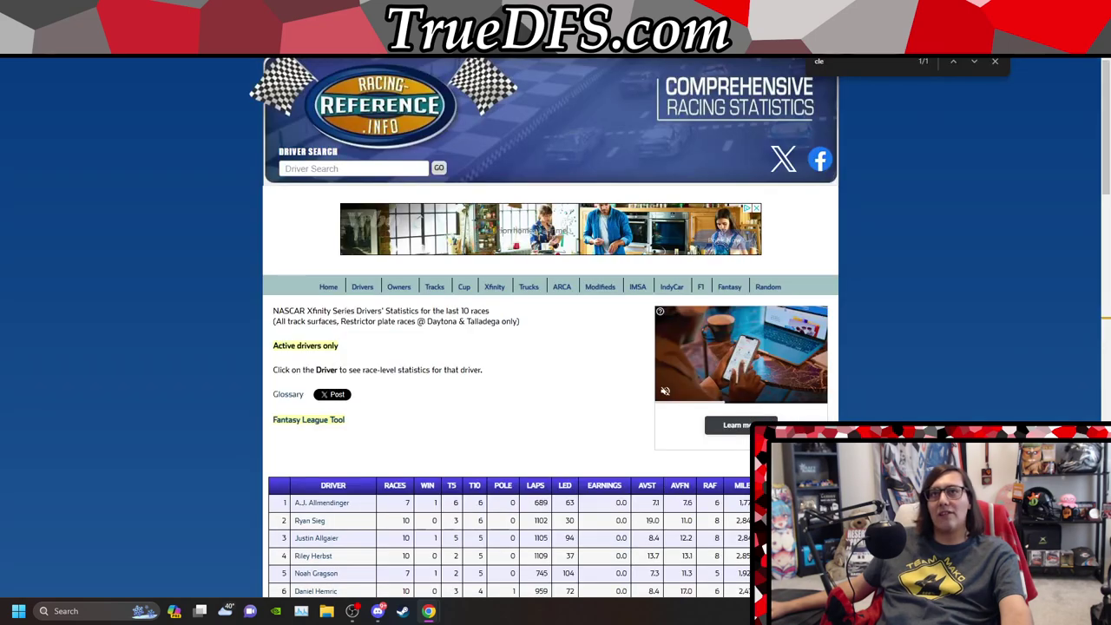
Step: Open Ryan Sieg's race-level statistics from the Xfinity driver table and review his last 10 Daytona and Talladega results
scroll(439, 385, down, 2)
right_click(310, 463)
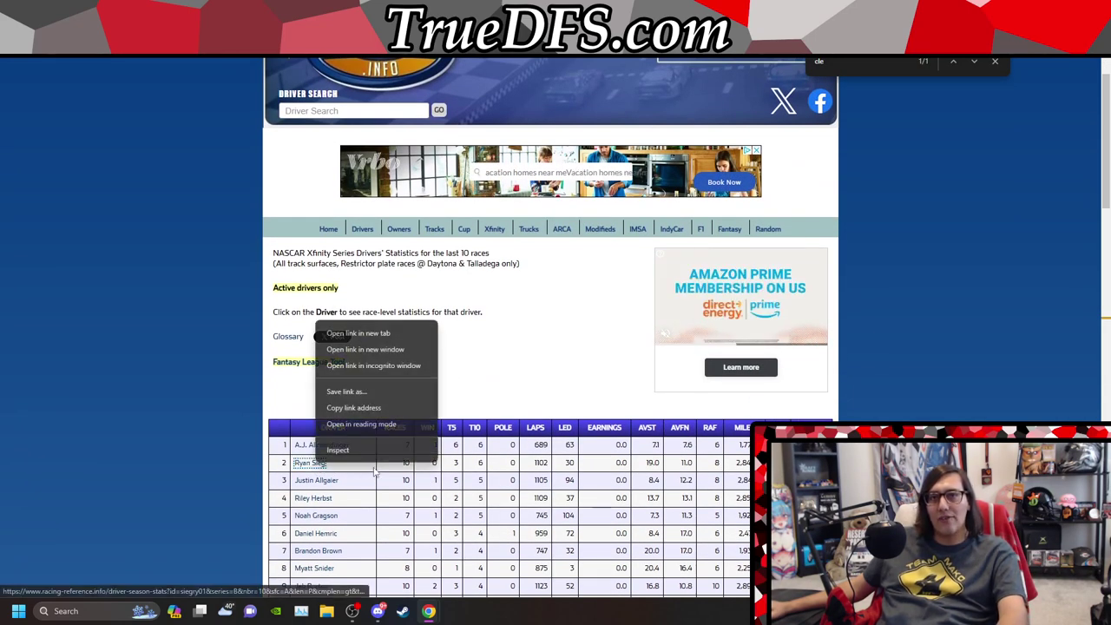
click(396, 335)
key(Return)
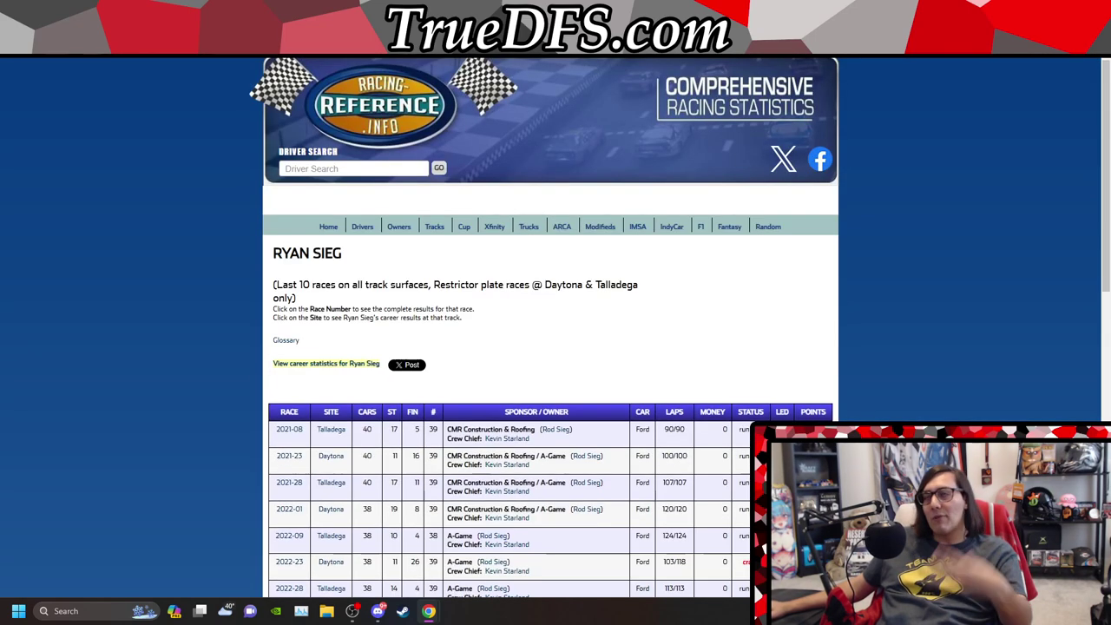
scroll(473, 292, down, 2)
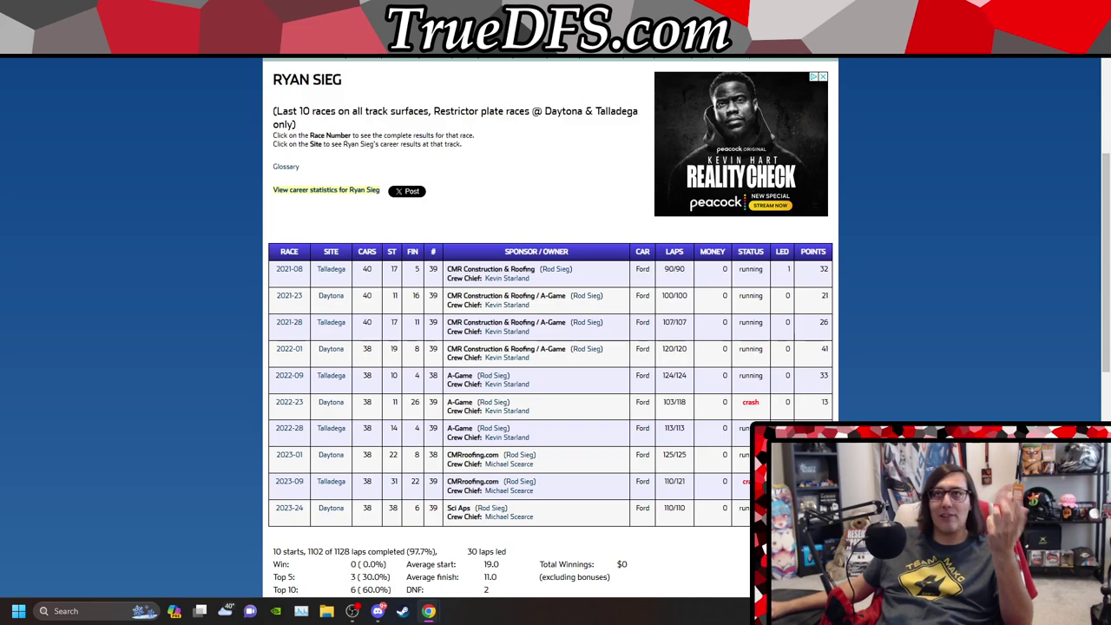
Step: Find Kaz Grala in the Xfinity driver table by searching for "kaz" and review his Daytona and Talladega results page
key(alt+Left)
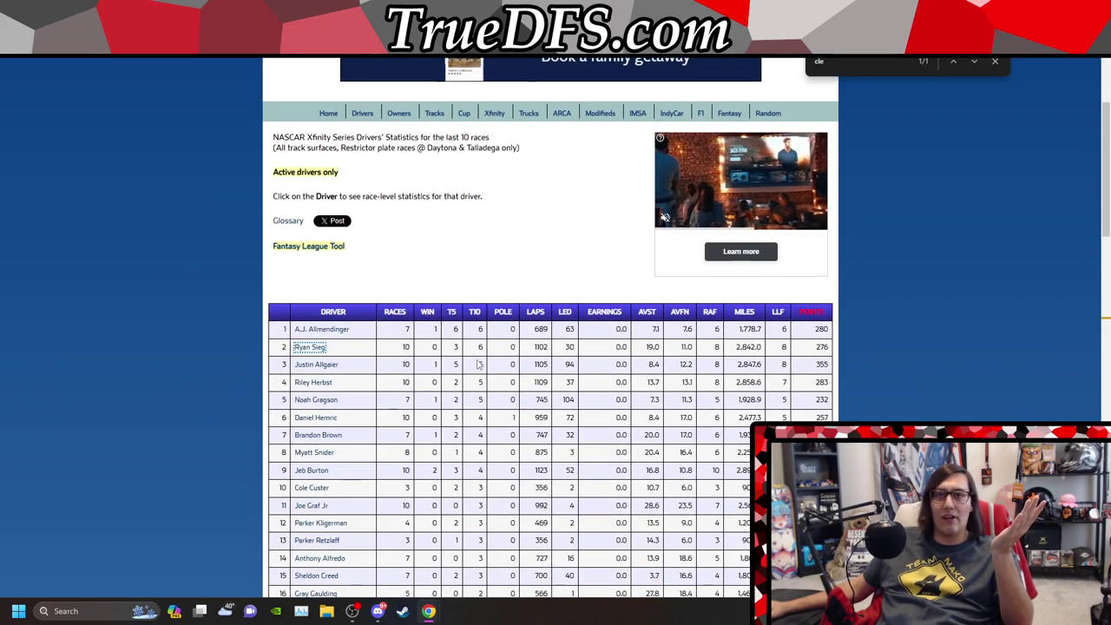
scroll(482, 391, down, 1)
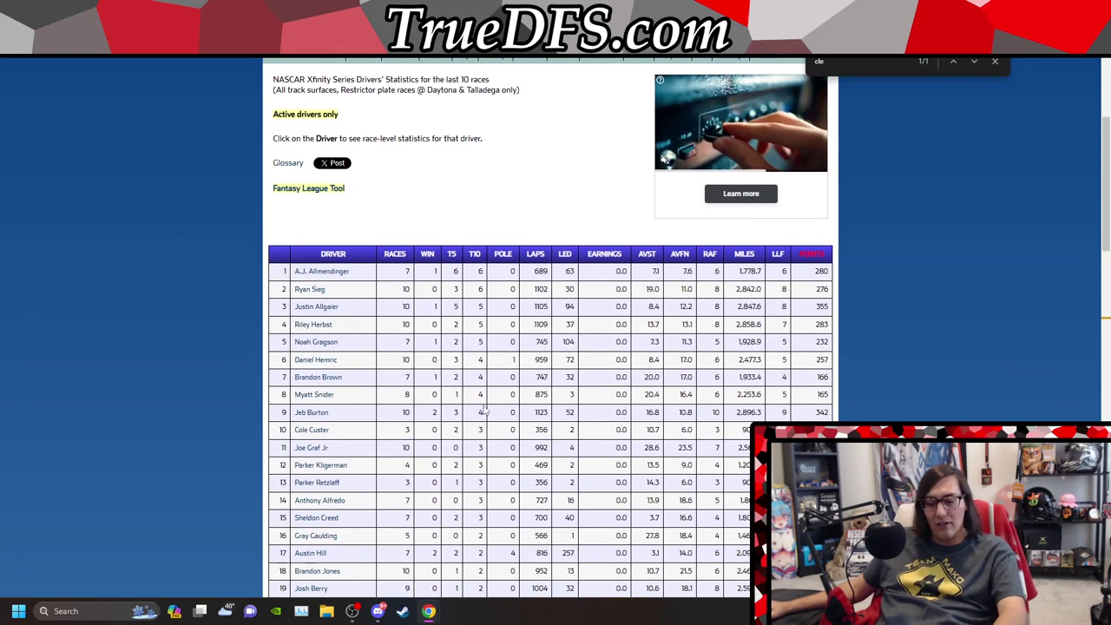
key(ctrl+f)
text(kaz)
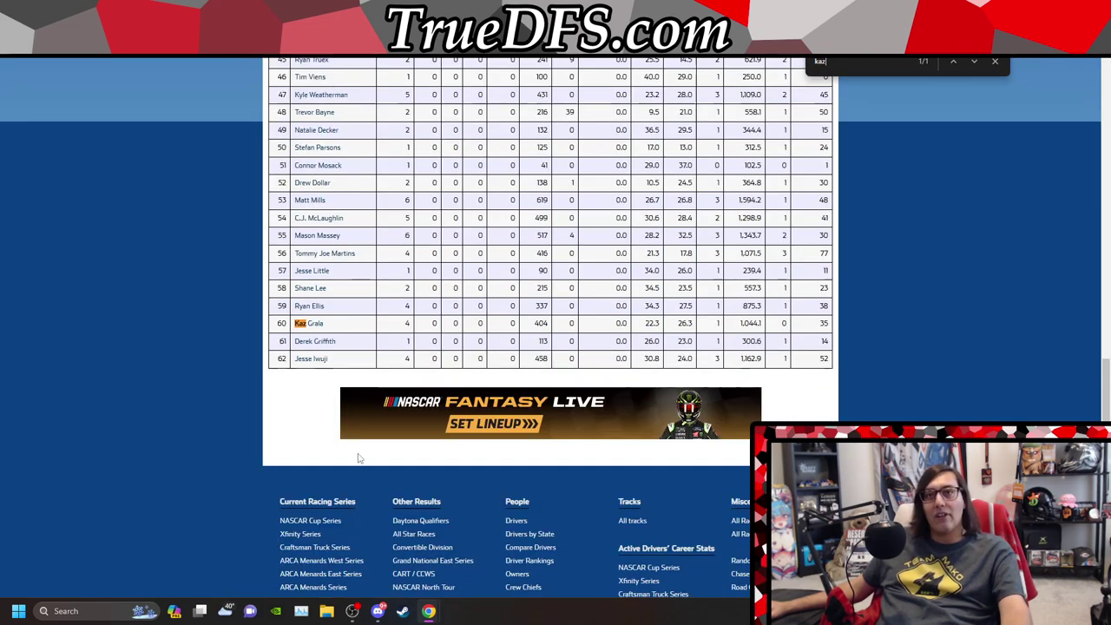
right_click(316, 324)
click(332, 321)
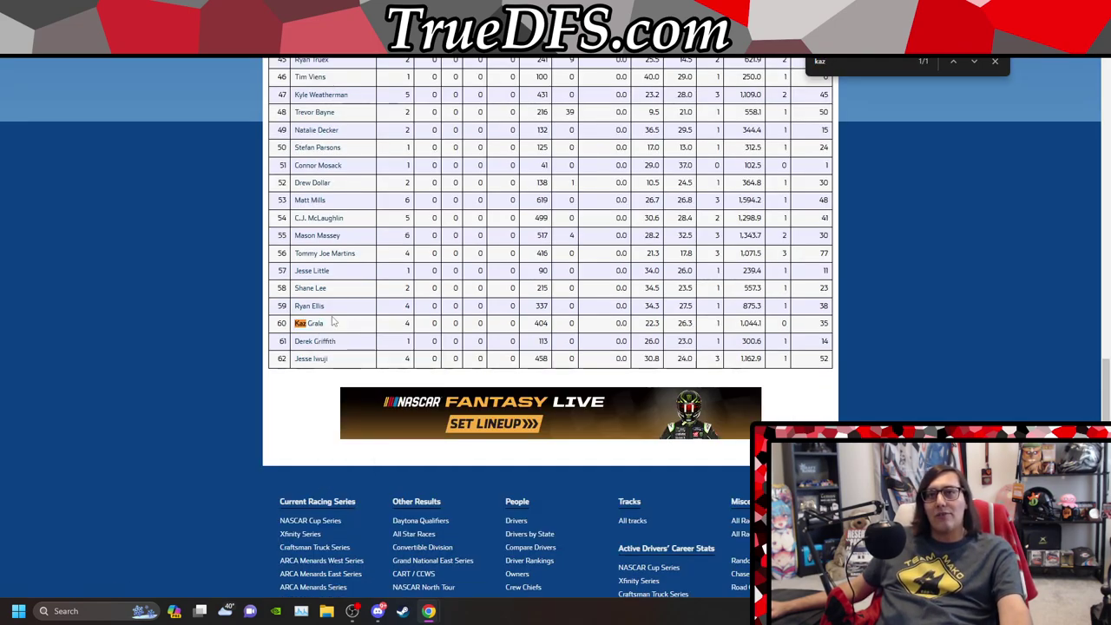
right_click(321, 328)
right_click(306, 320)
key(Escape)
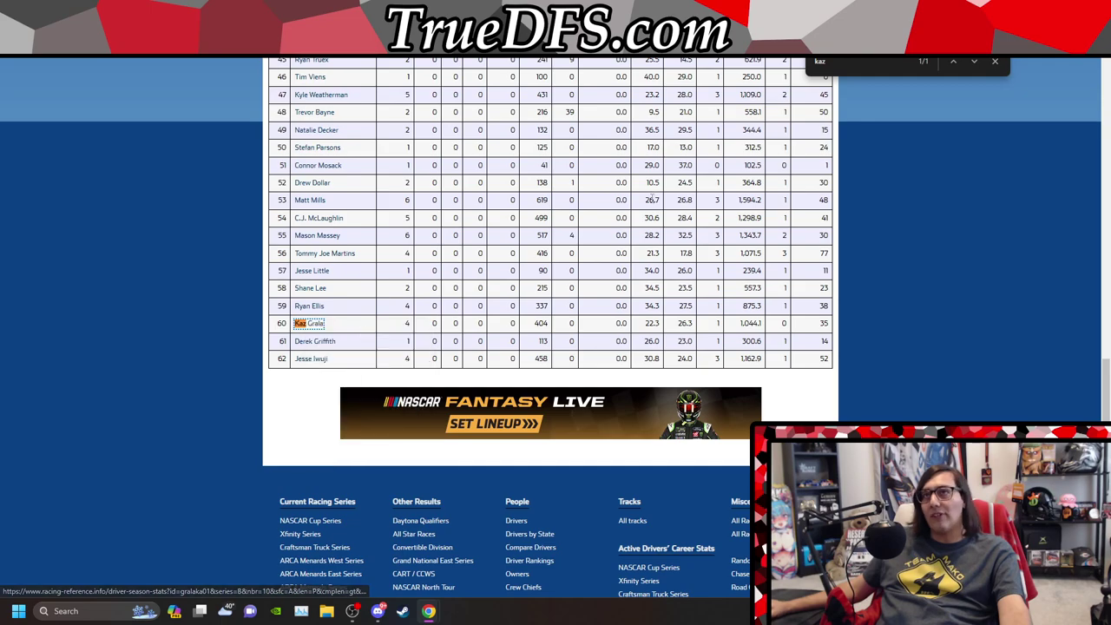
key(Return)
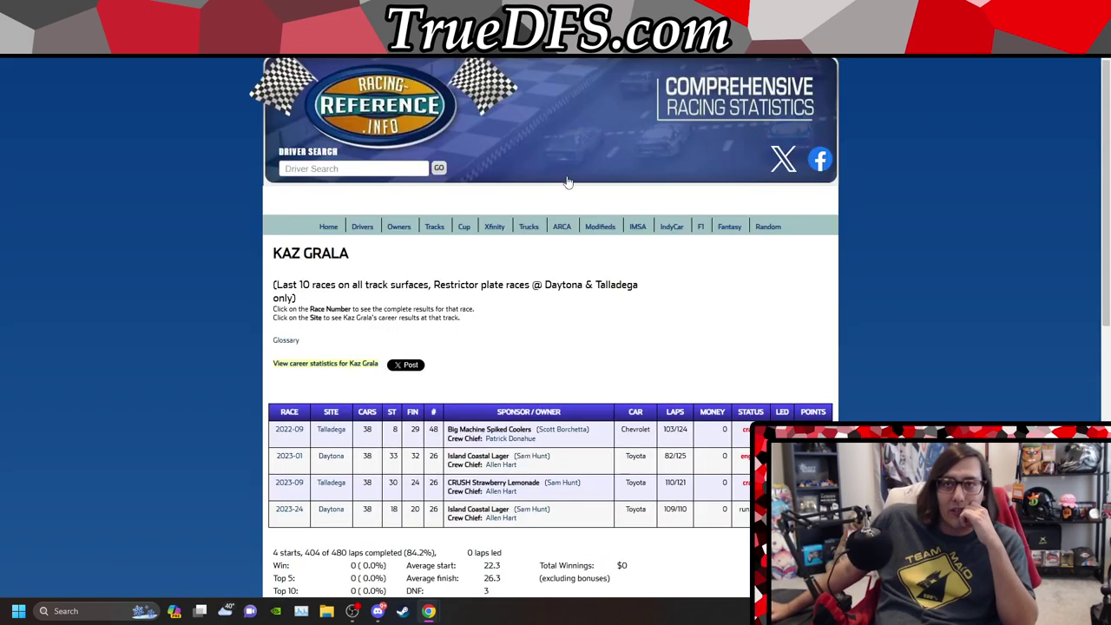
scroll(568, 182, down, 2)
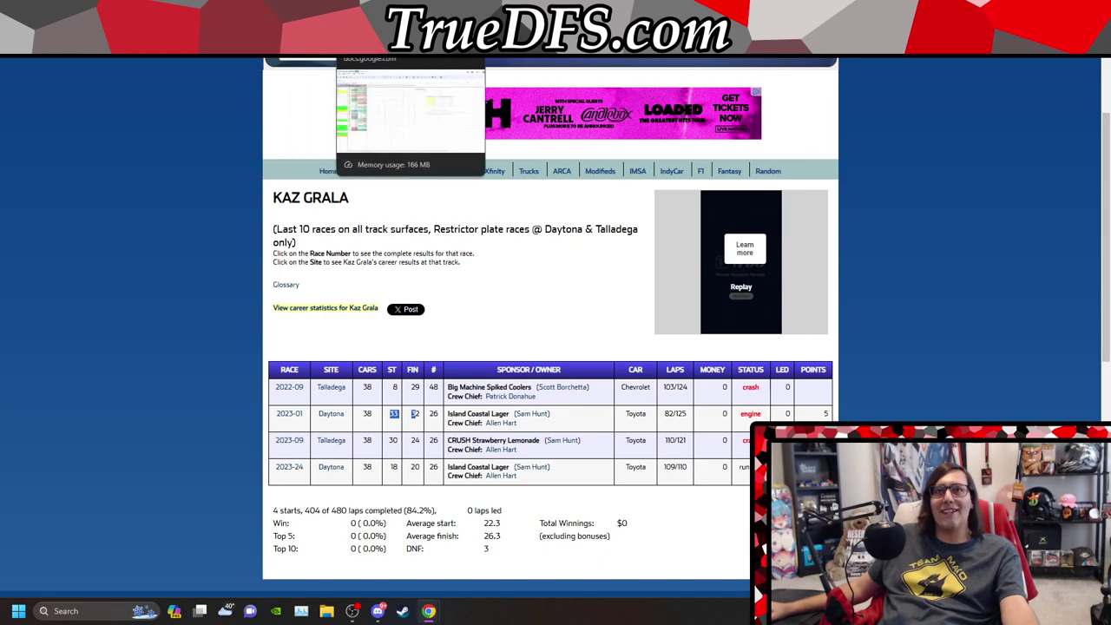
Step: In the Talladega 23 Xfinity ownership sheet, check Caesar Bacarella's %Drafted cell and copy his name
click(358, 43)
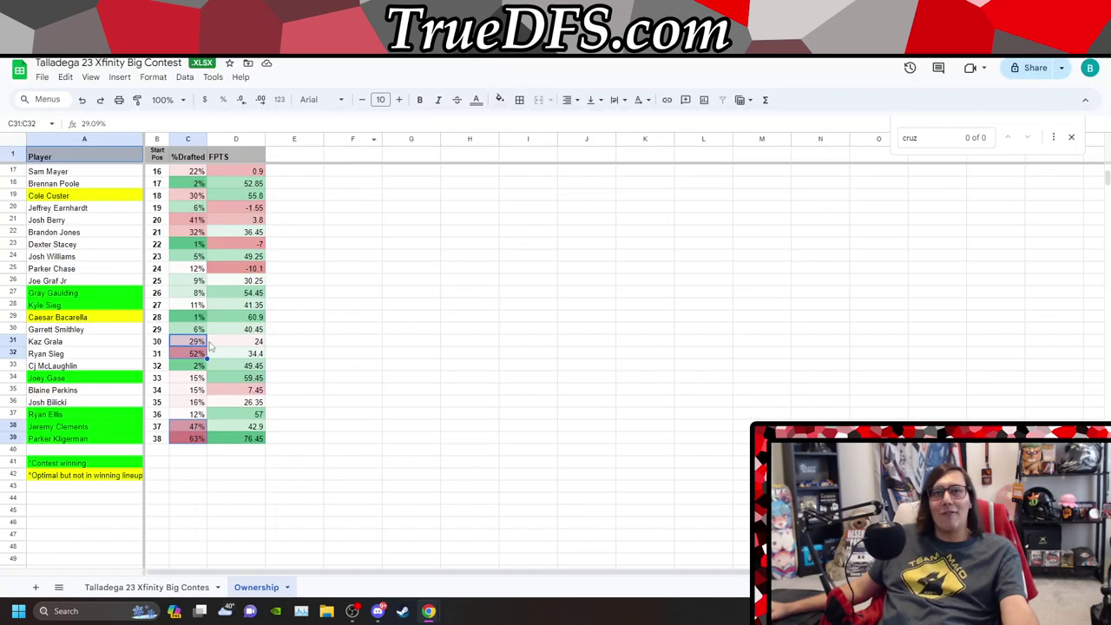
click(187, 317)
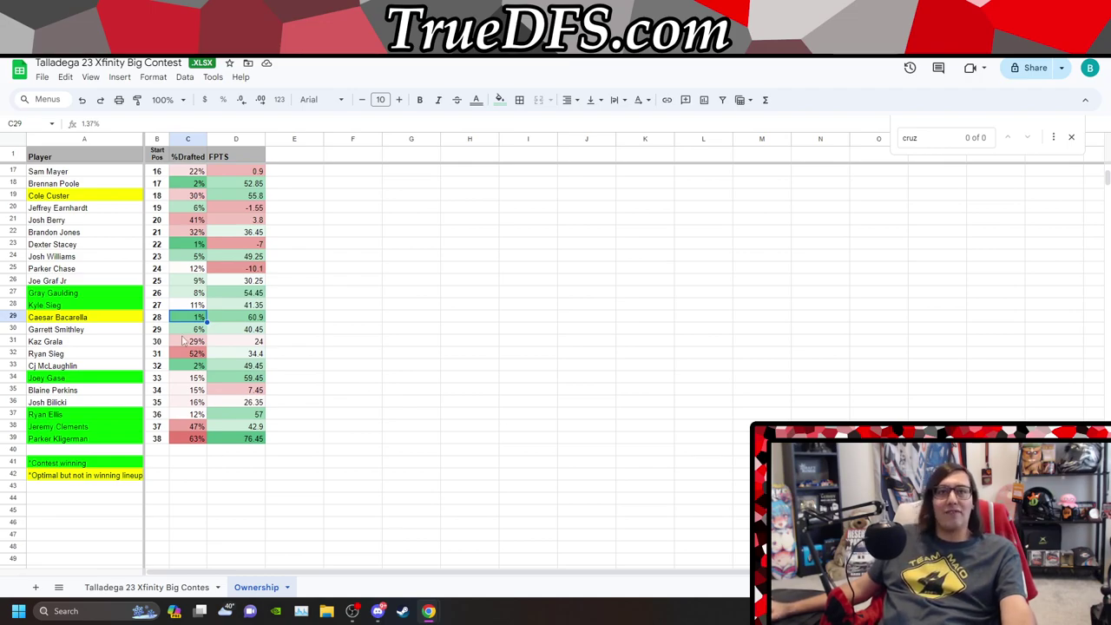
click(92, 318)
key(ctrl+c)
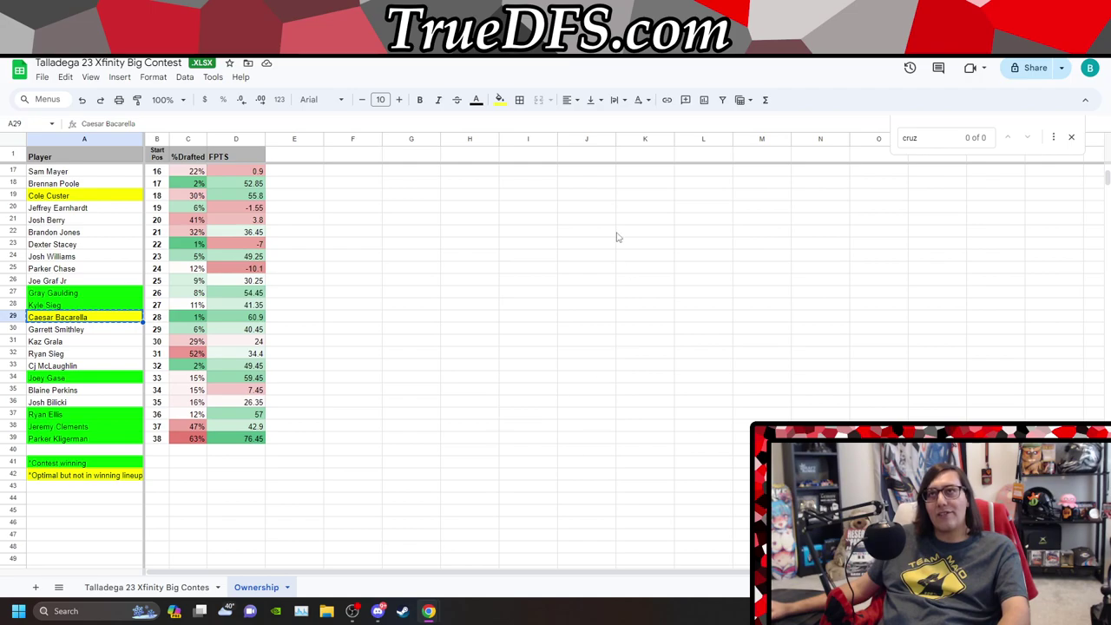
Step: Find Caesar Bacarella in the Xfinity driver table using the copied name and review his Daytona and Talladega results page
key(ctrl+Tab)
key(ctrl+Tab)
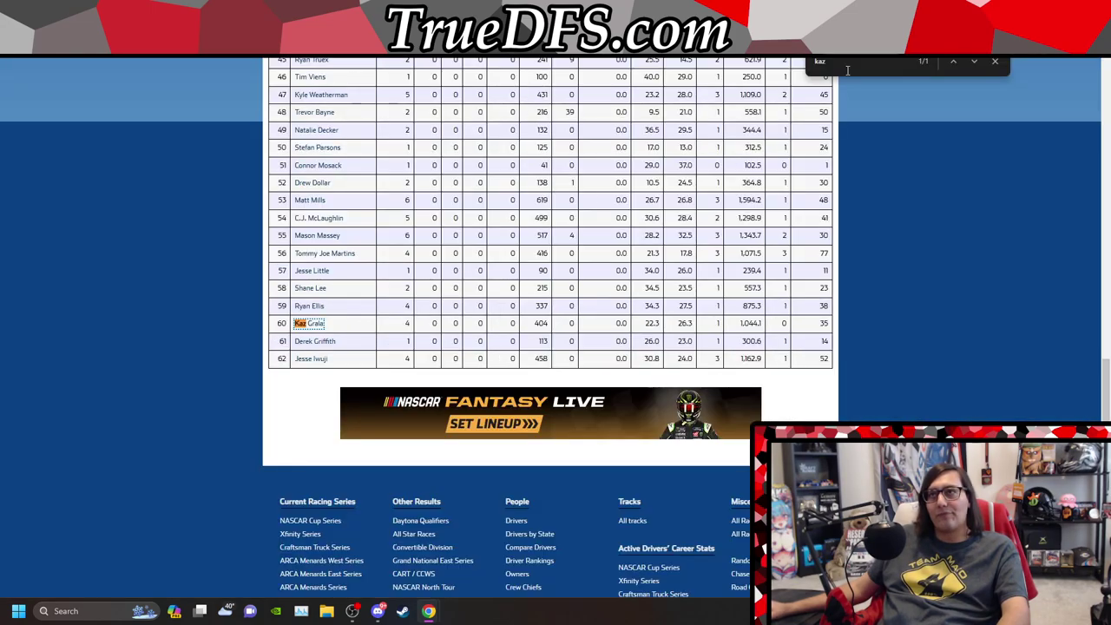
key(ctrl+v)
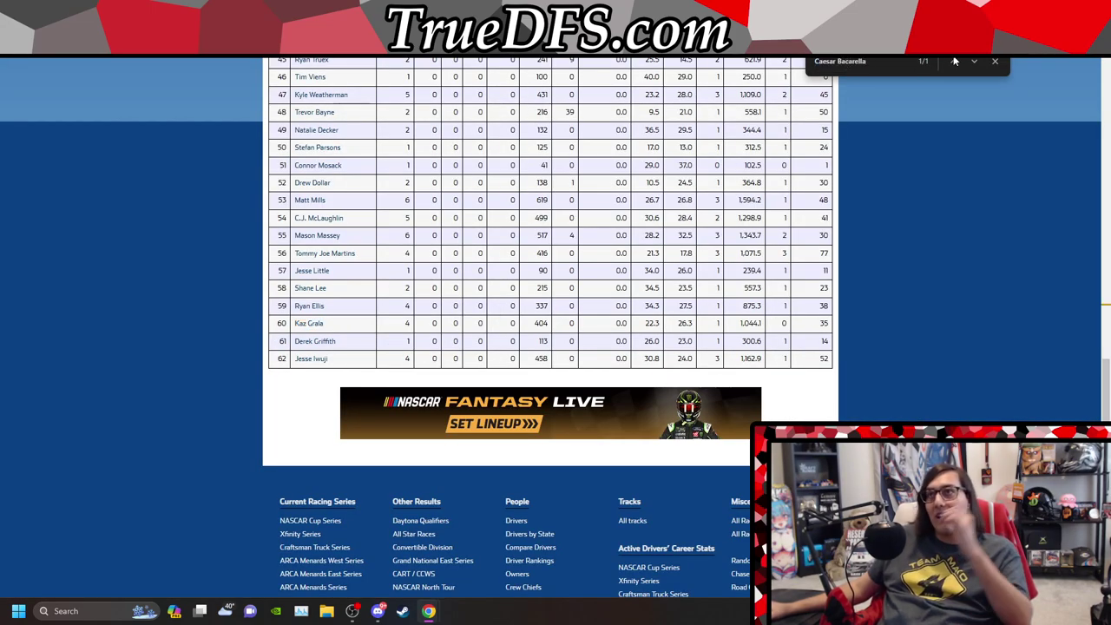
key(Return)
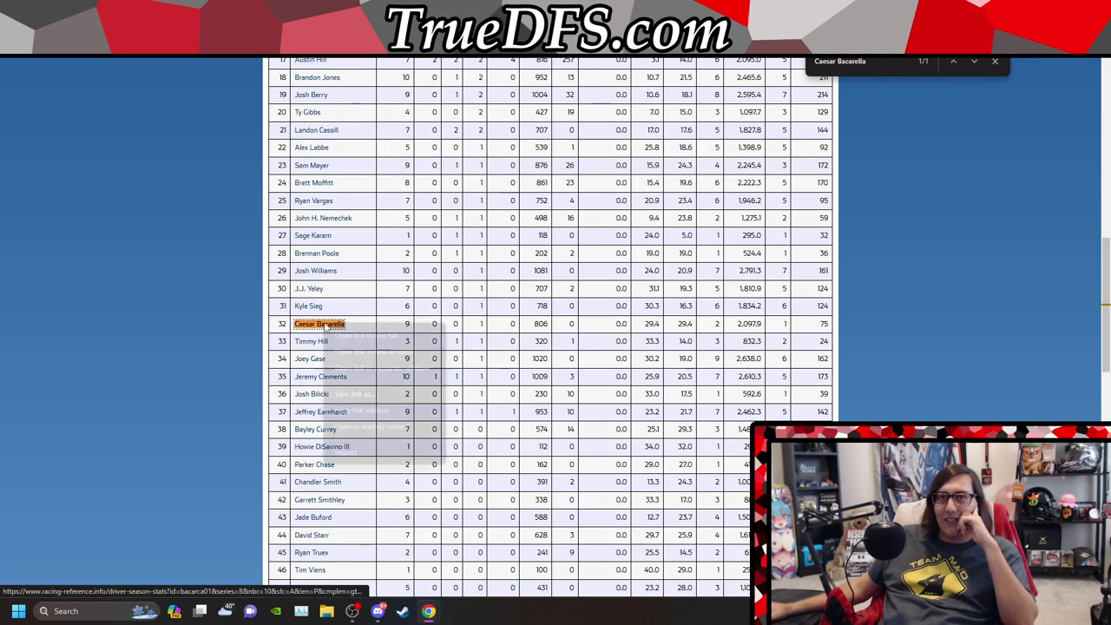
drag(326, 328, 373, 338)
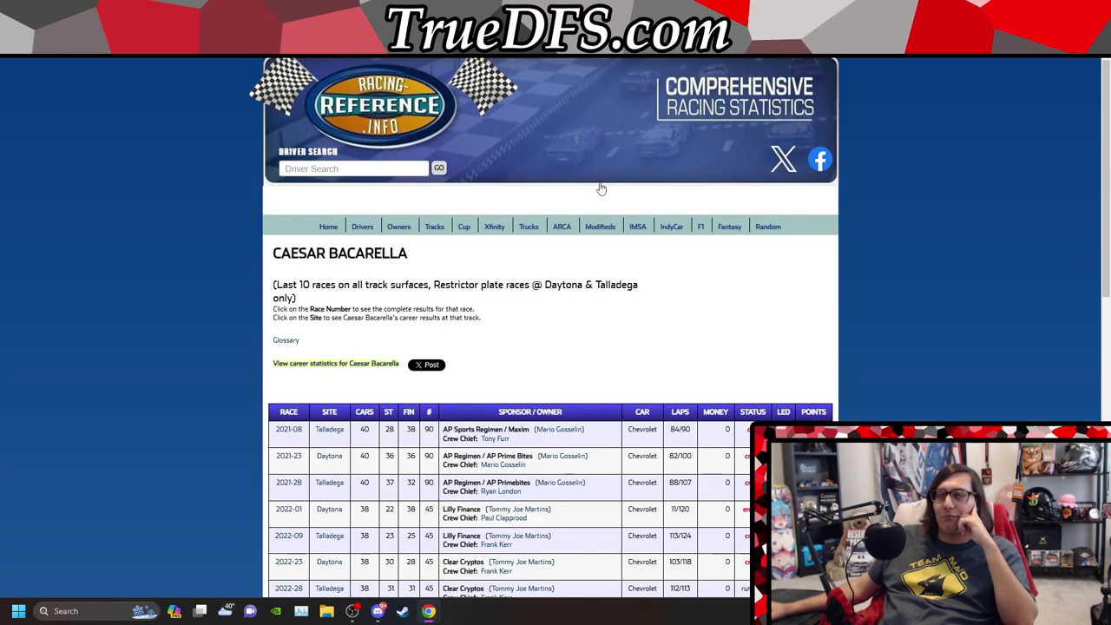
scroll(562, 312, down, 2)
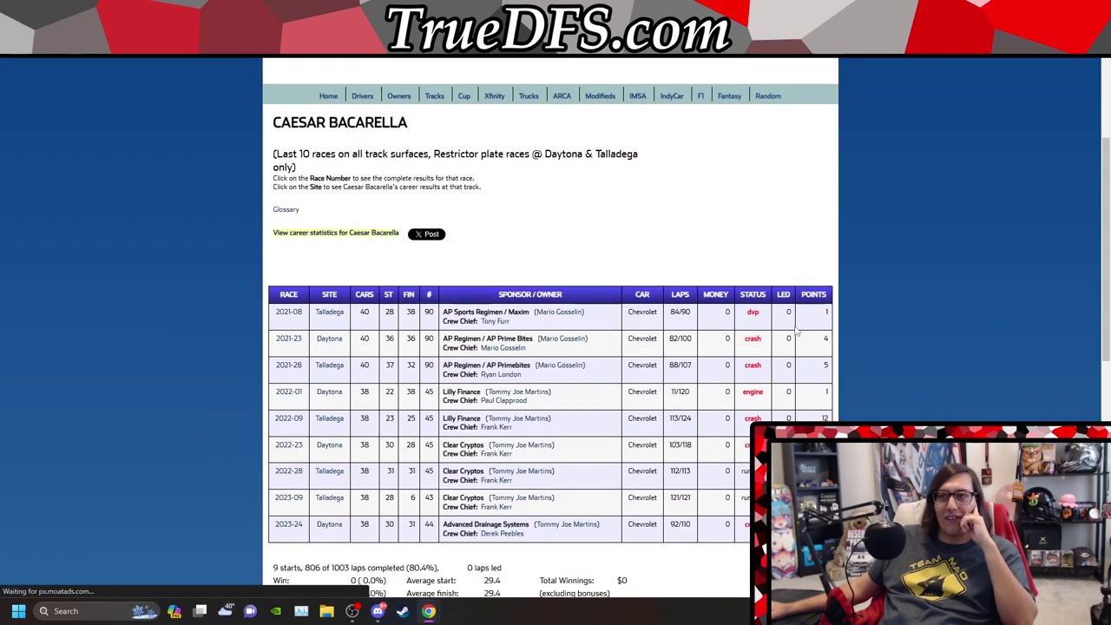
scroll(803, 329, down, 1)
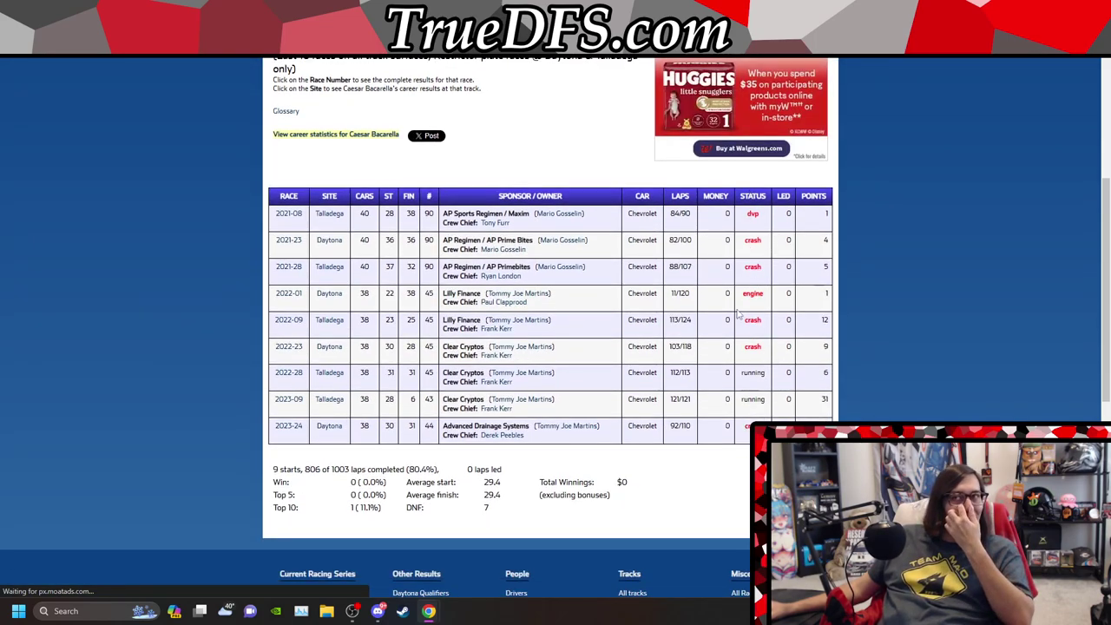
Step: Highlight the car count, start and finish values for Caesar Bacarella's 2023-09 Talladega race
scroll(738, 314, up, 1)
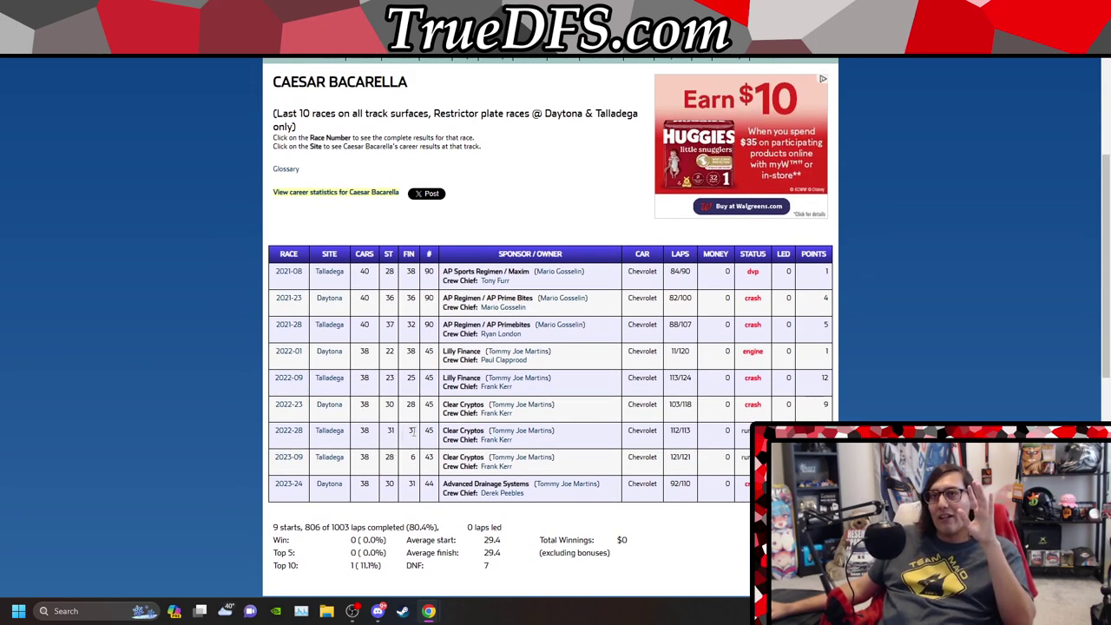
drag(404, 467, 354, 487)
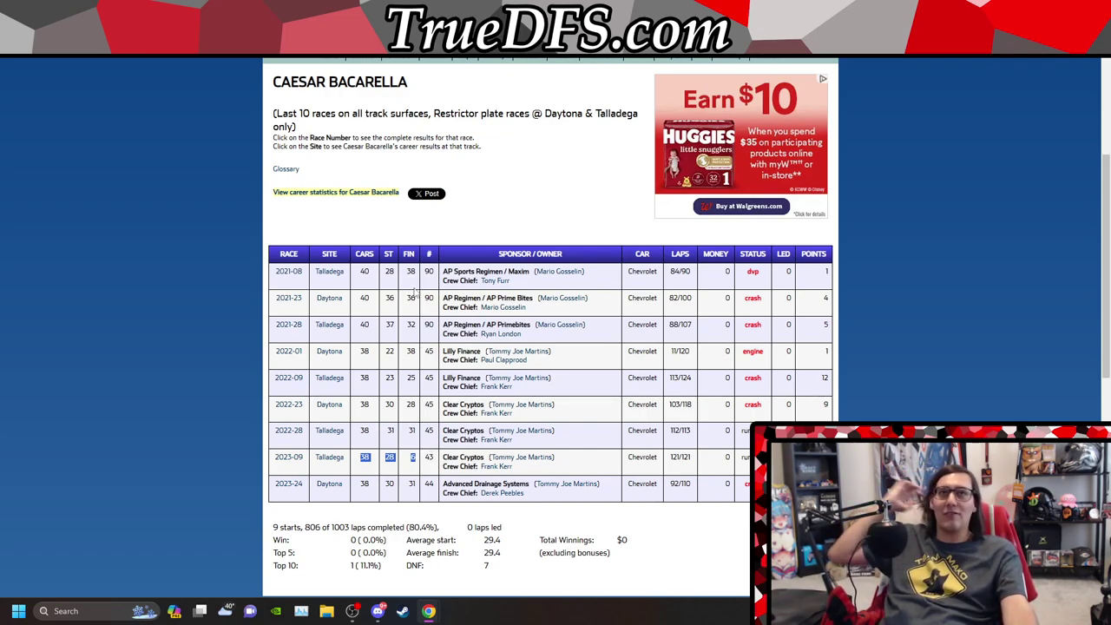
Step: Return to the Talladega 23 Xfinity Ownership sheet and examine drafted percentages and fantasy points across all starting positions
key(ctrl+Tab)
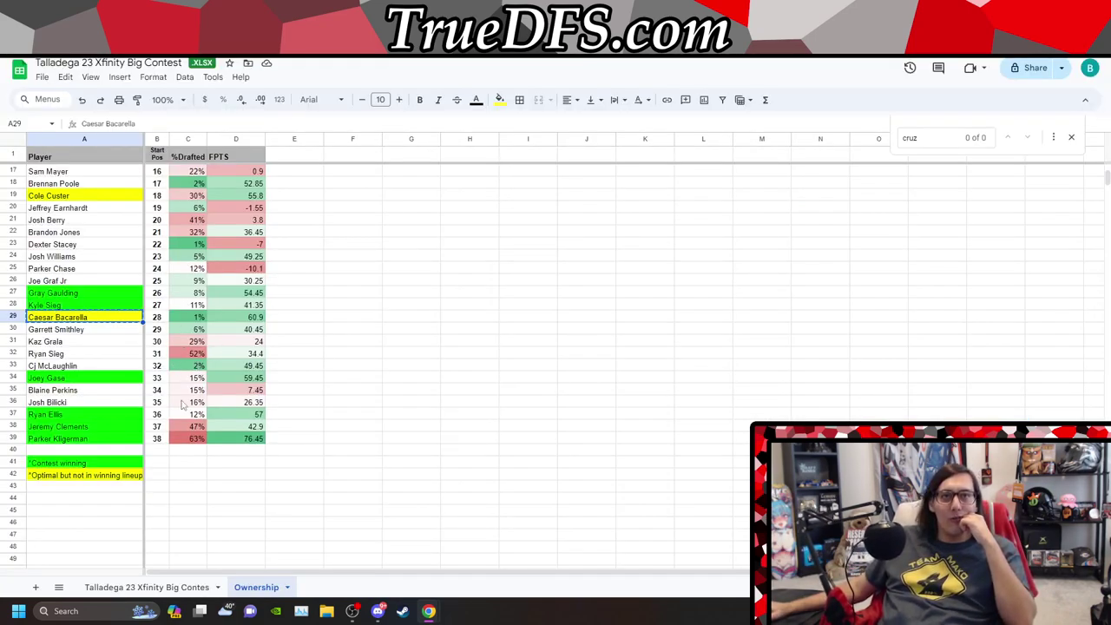
scroll(210, 488, up, 2)
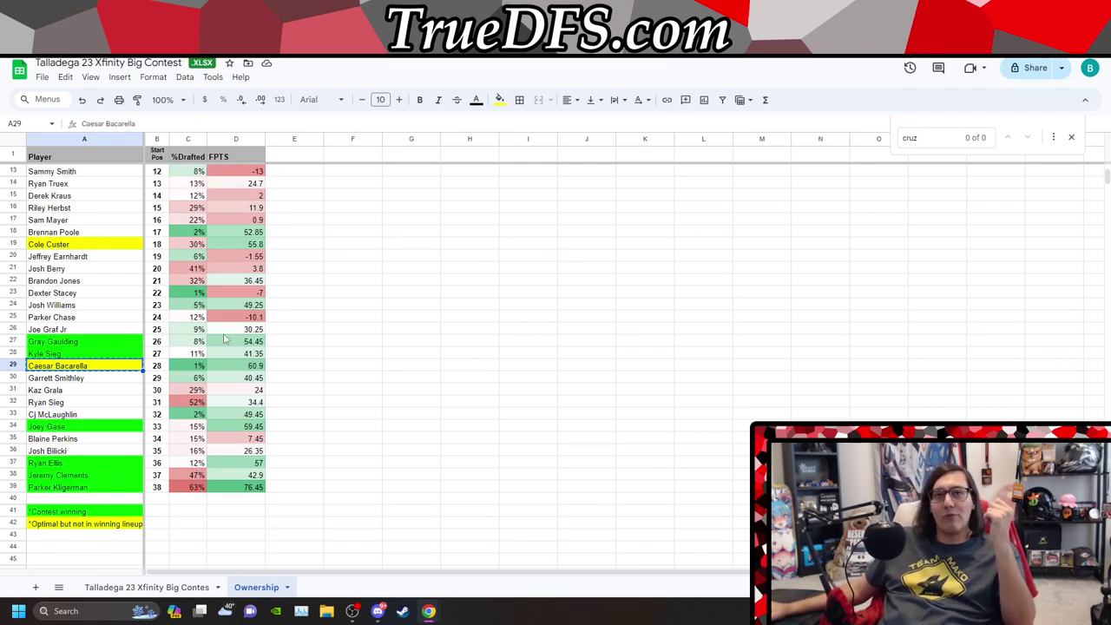
scroll(243, 280, up, 5)
scroll(243, 279, down, 6)
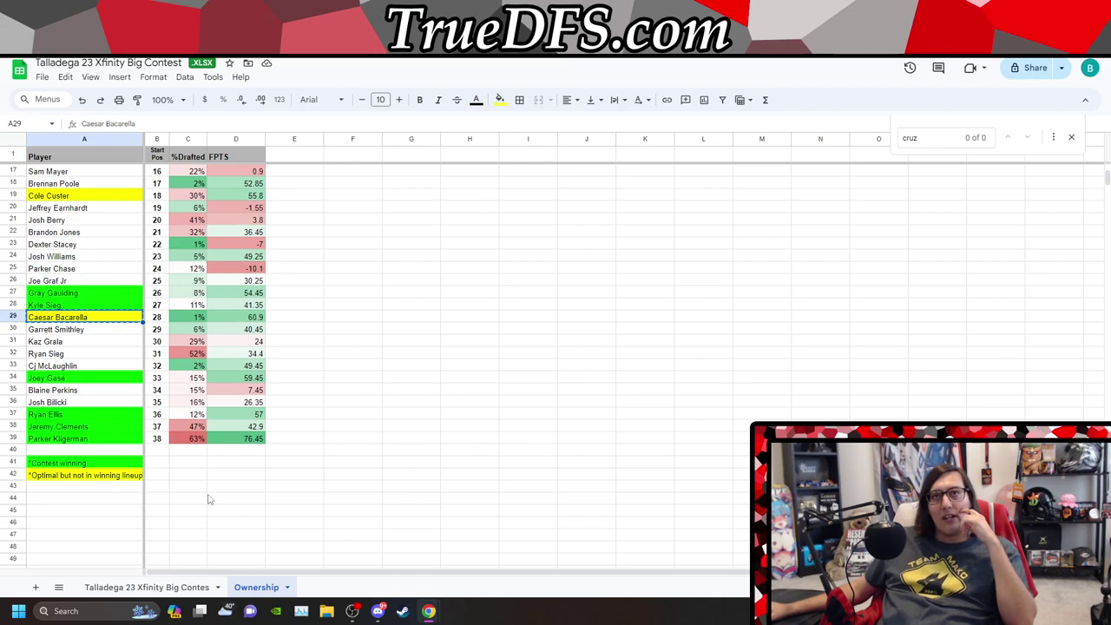
scroll(208, 469, up, 5)
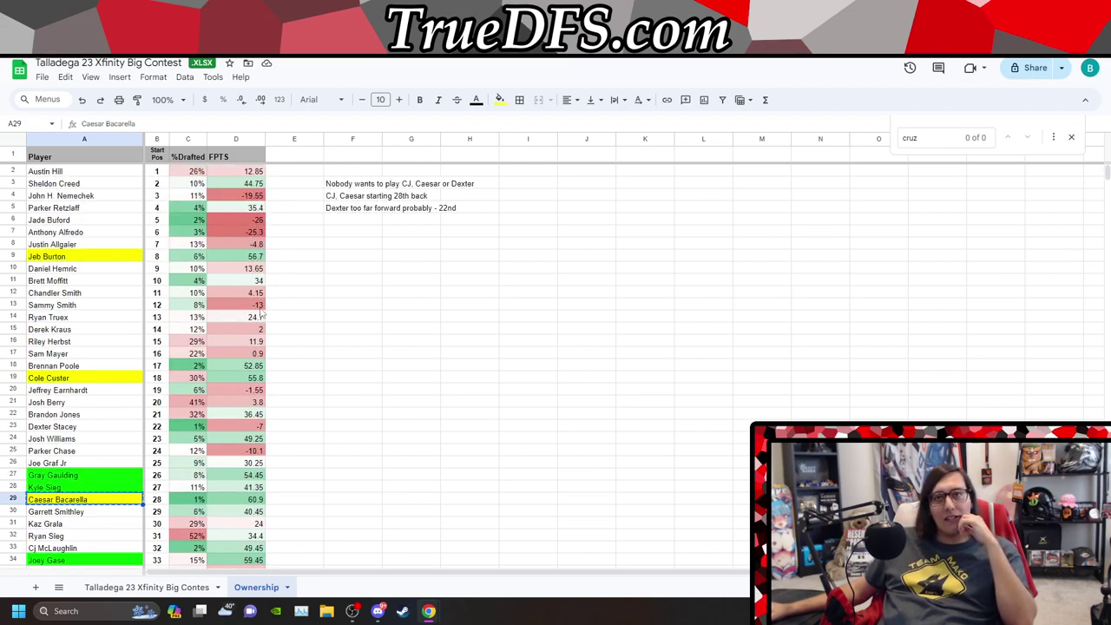
scroll(260, 314, down, 2)
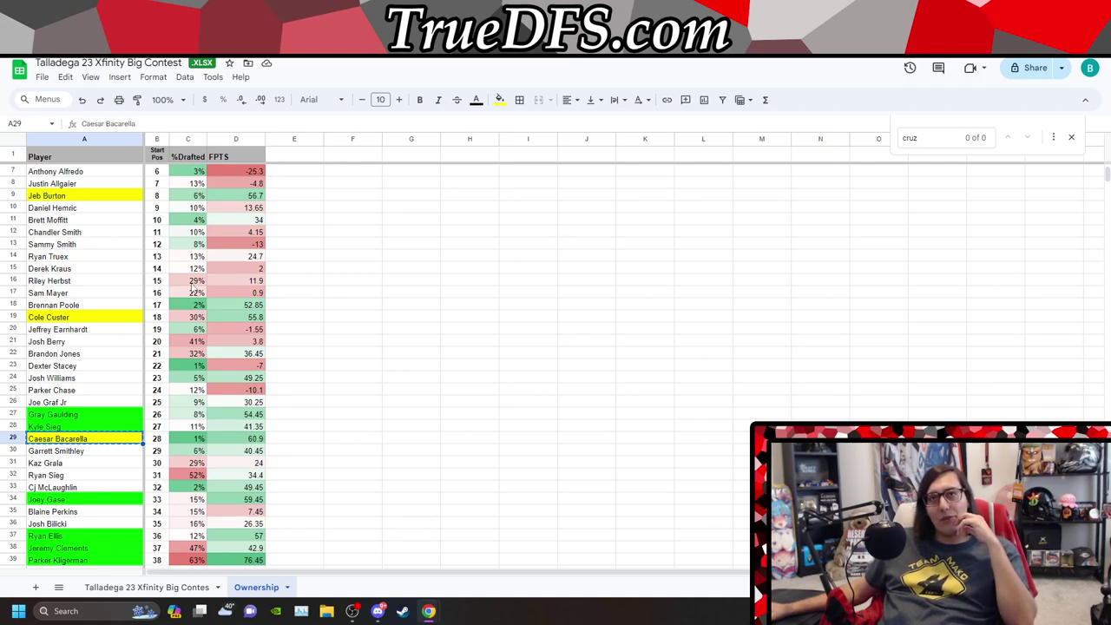
scroll(193, 287, down, 2)
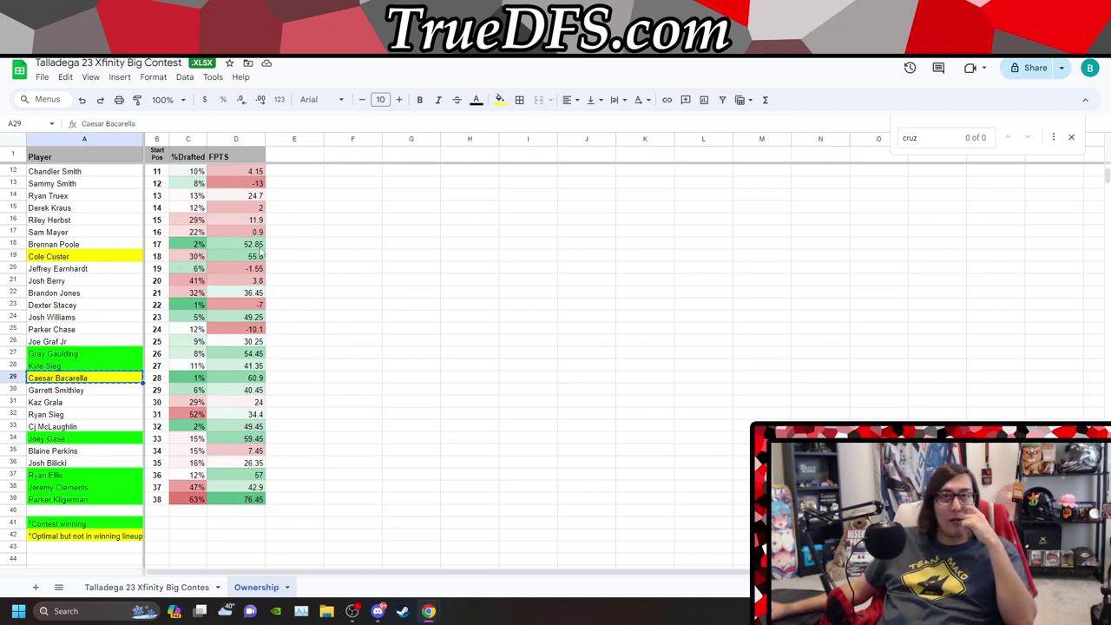
scroll(209, 356, down, 2)
scroll(243, 330, up, 3)
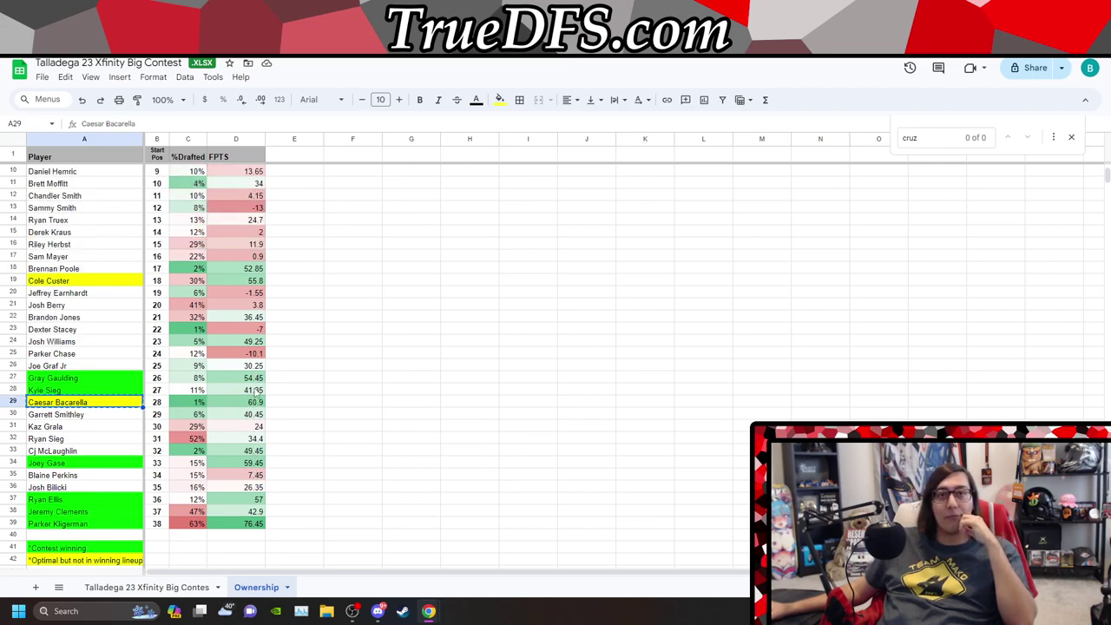
scroll(269, 295, down, 1)
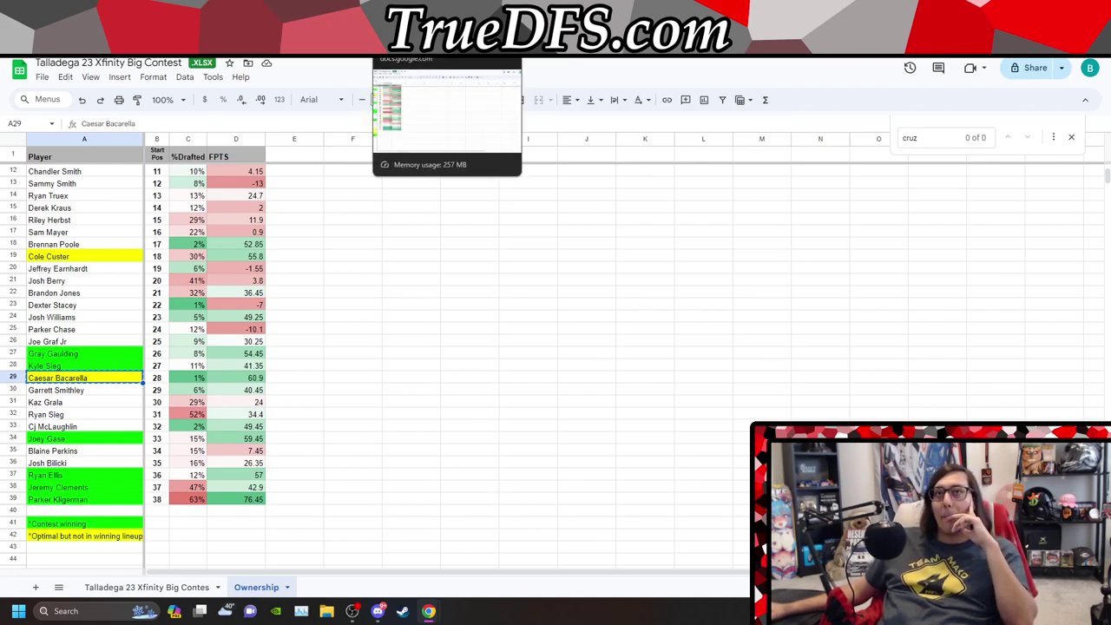
Step: Open the contest entries sheet in the Talladega 2023-1 Cup Big Contest workbook and inspect the second to fourth matches for the searched entrant
click(434, 17)
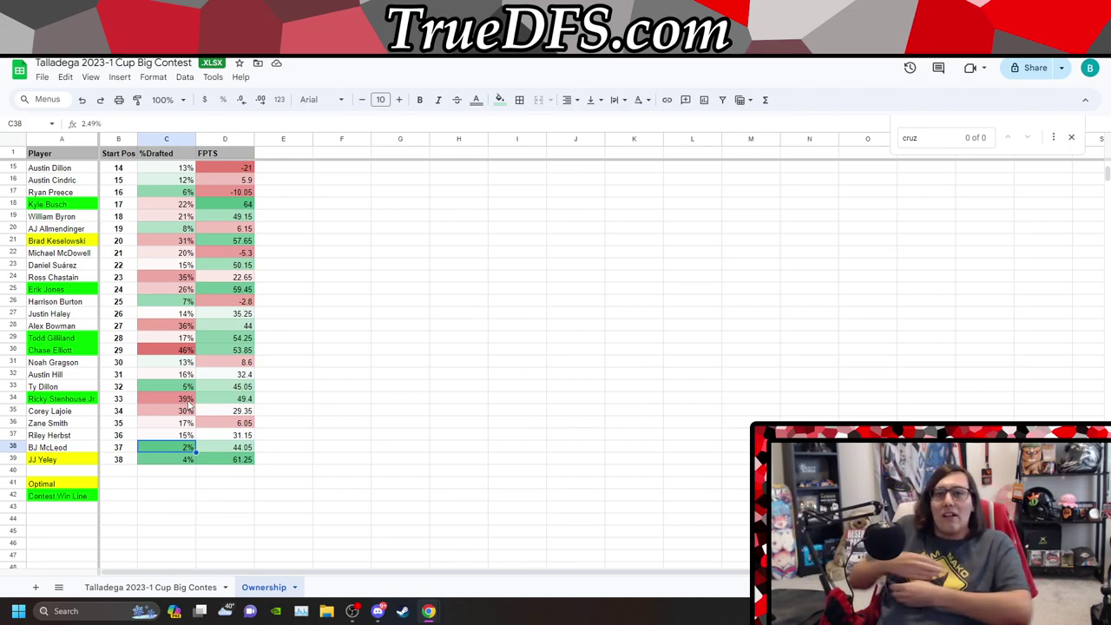
click(212, 587)
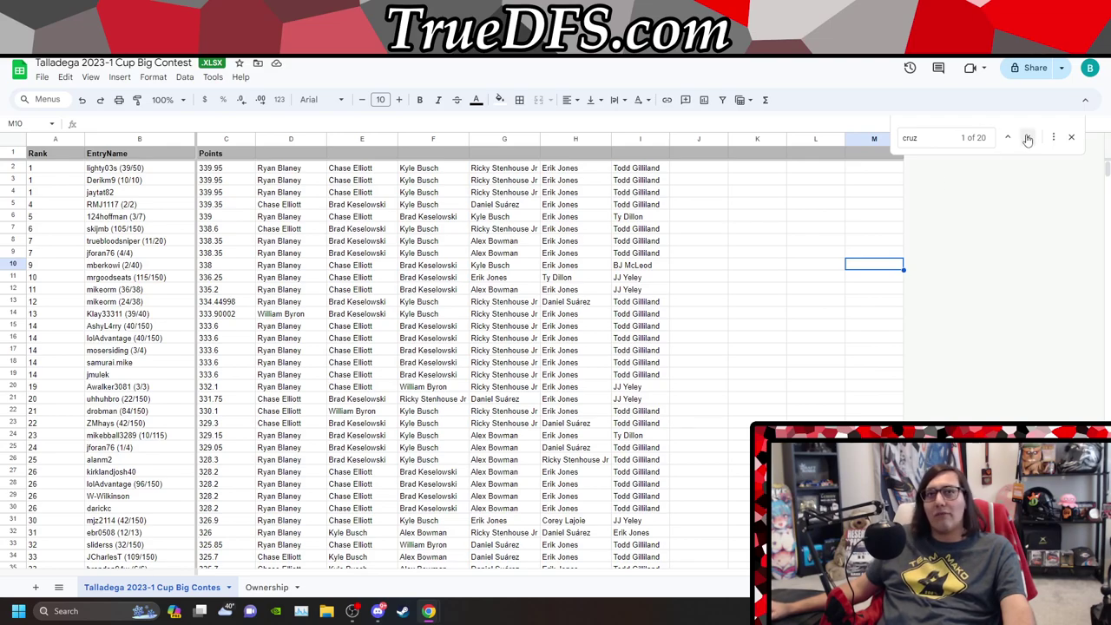
click(1028, 140)
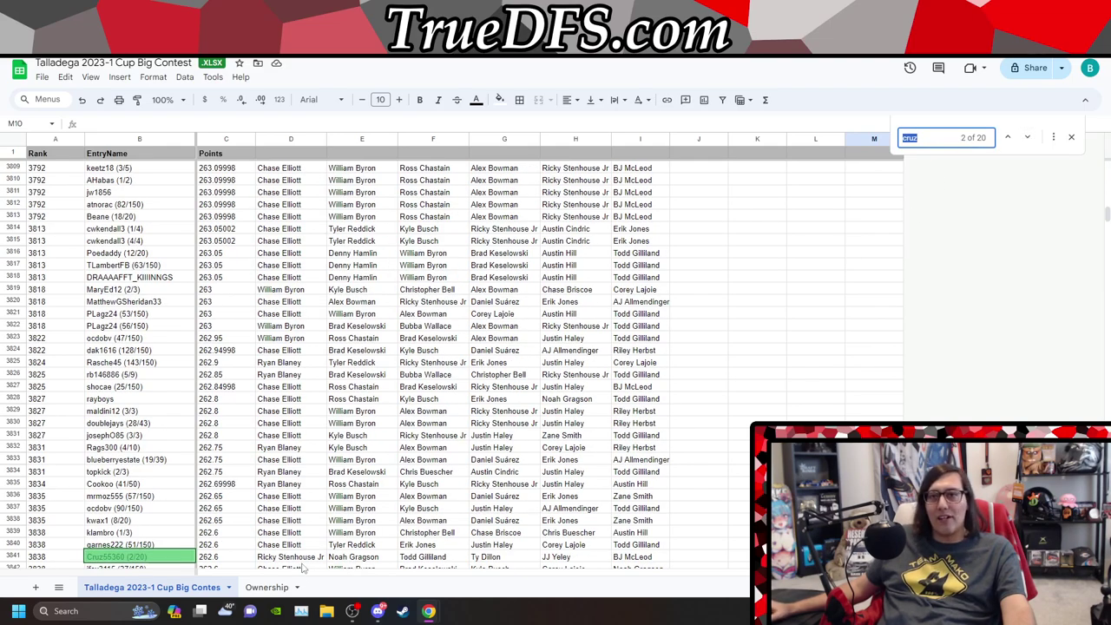
scroll(231, 544, down, 2)
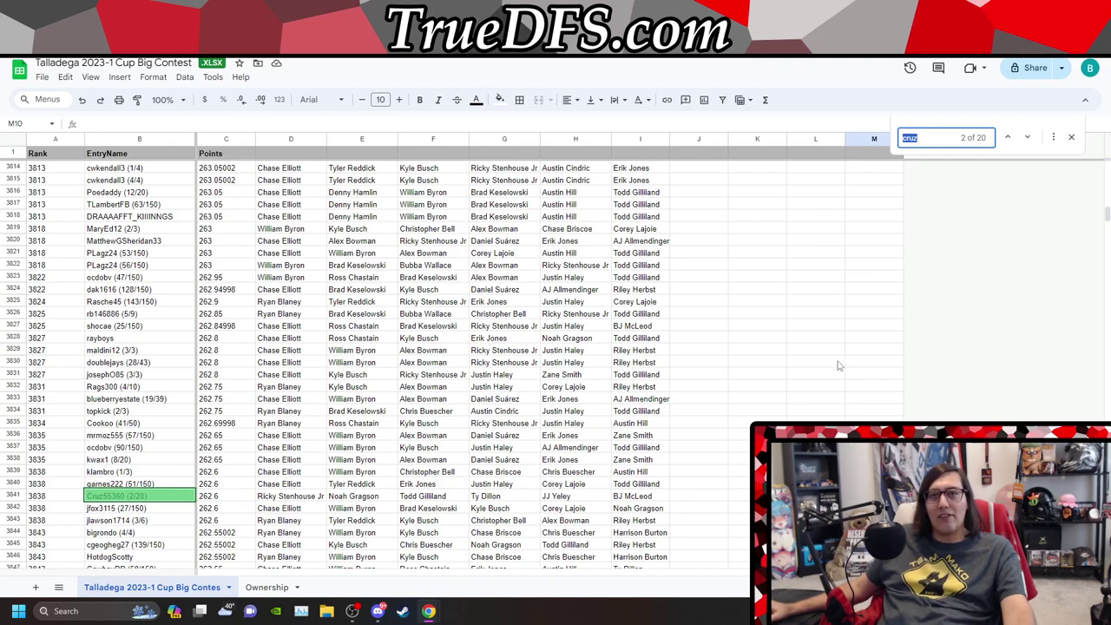
click(1028, 137)
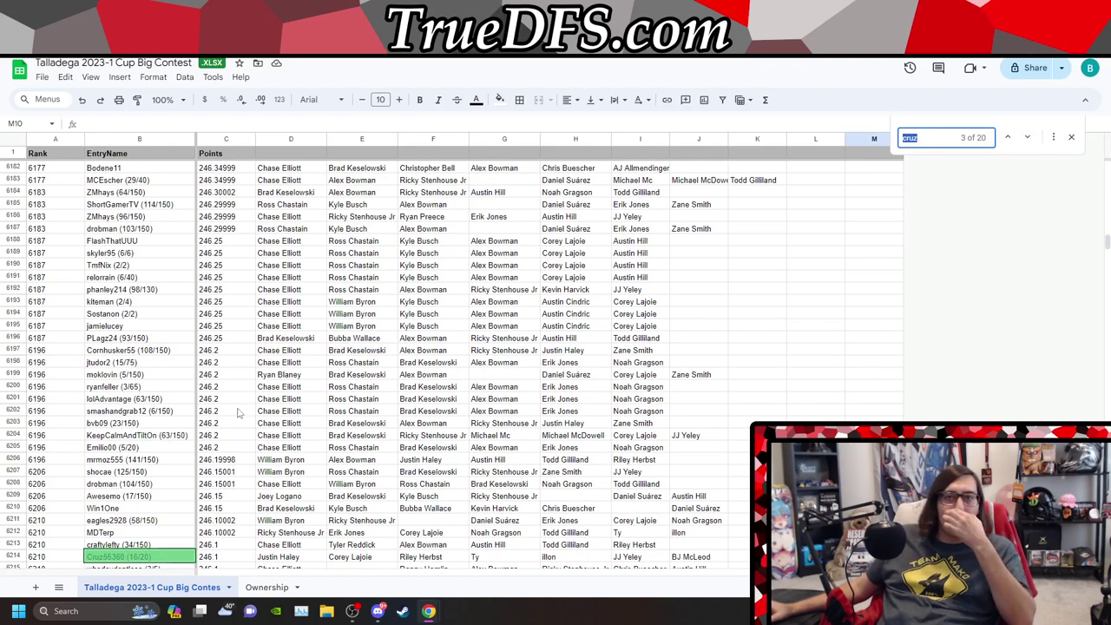
scroll(240, 486, down, 2)
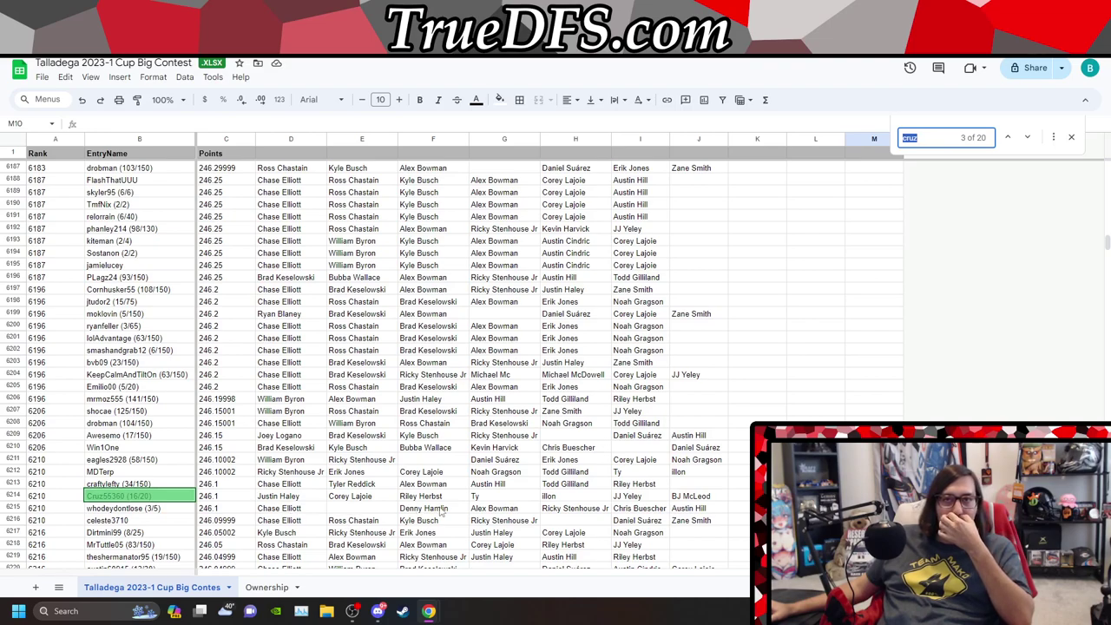
click(1028, 137)
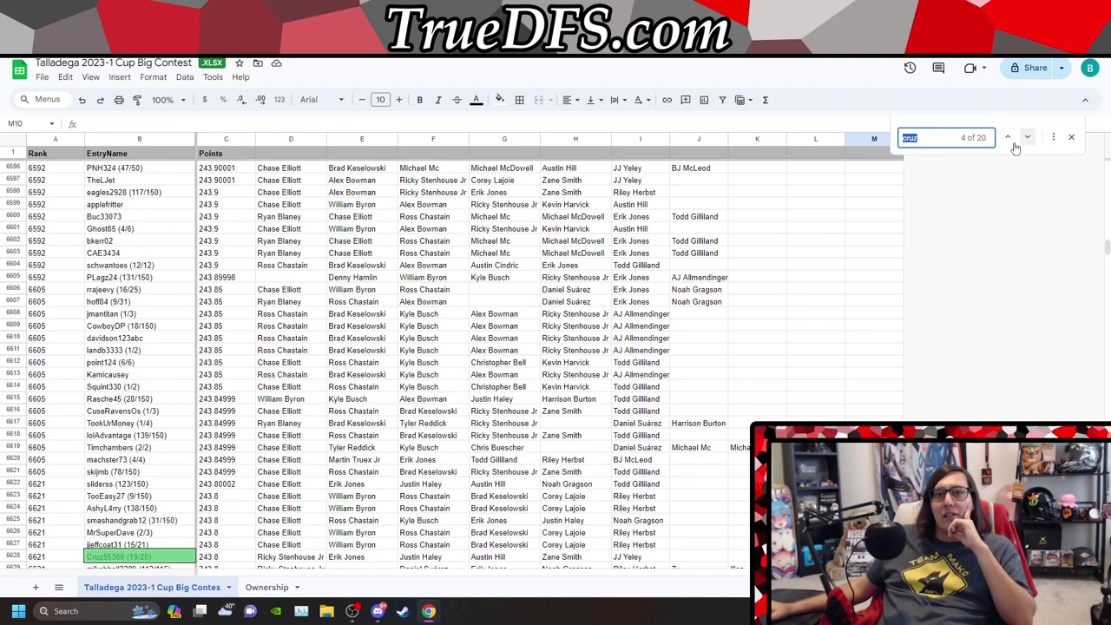
scroll(161, 469, down, 2)
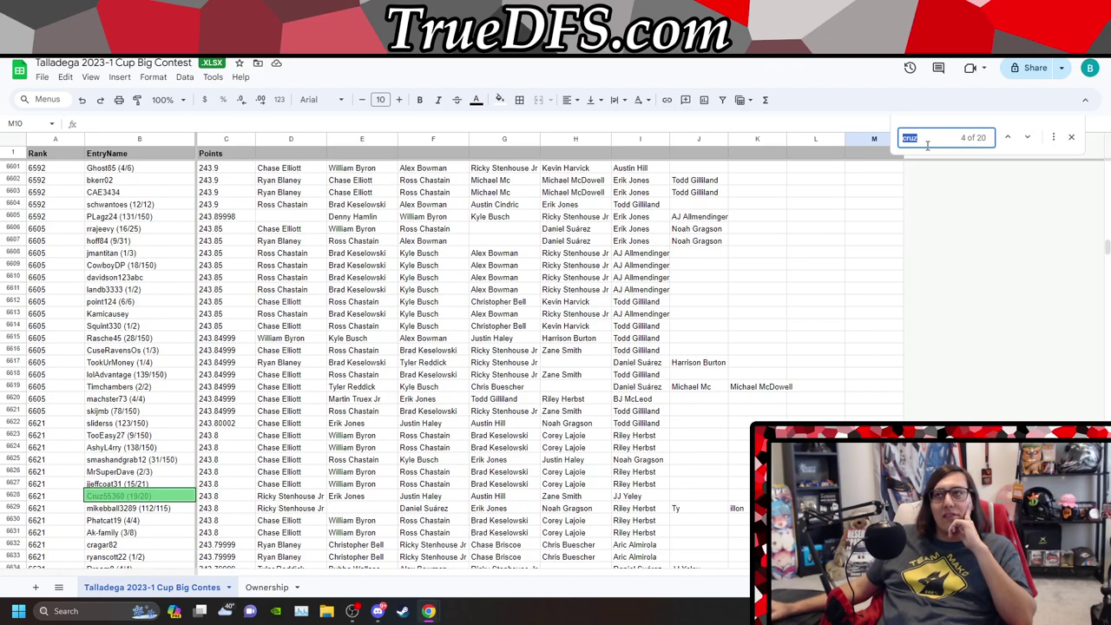
Step: Step through the searched entrant's remaining lineups in the Talladega 2023-1 Cup contest entries, from the fifth match to the last
click(1029, 137)
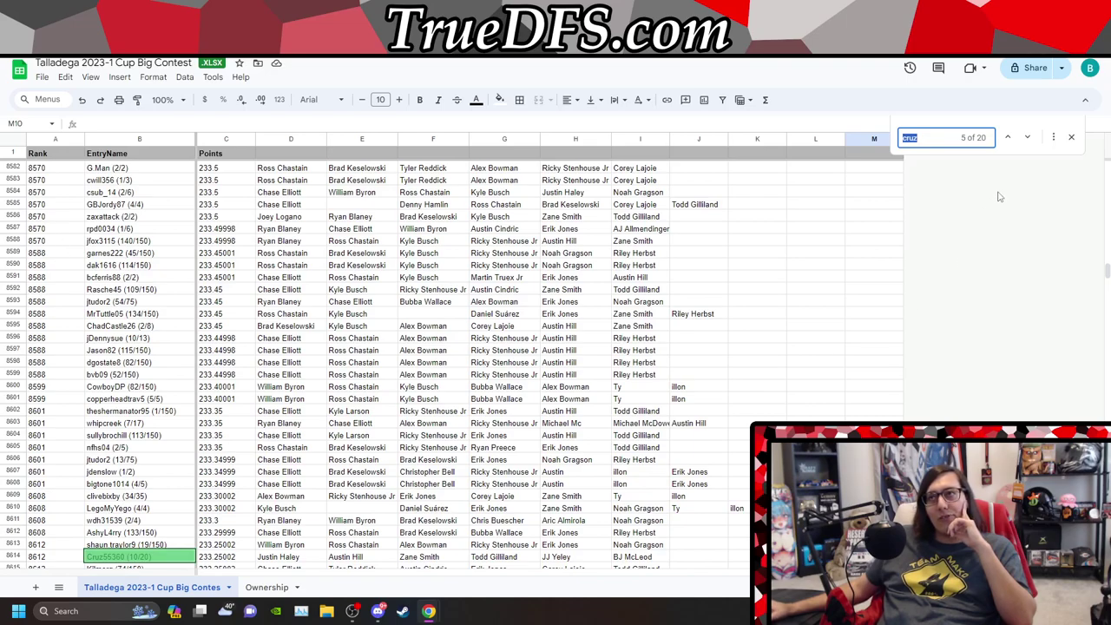
click(1033, 139)
click(1033, 139)
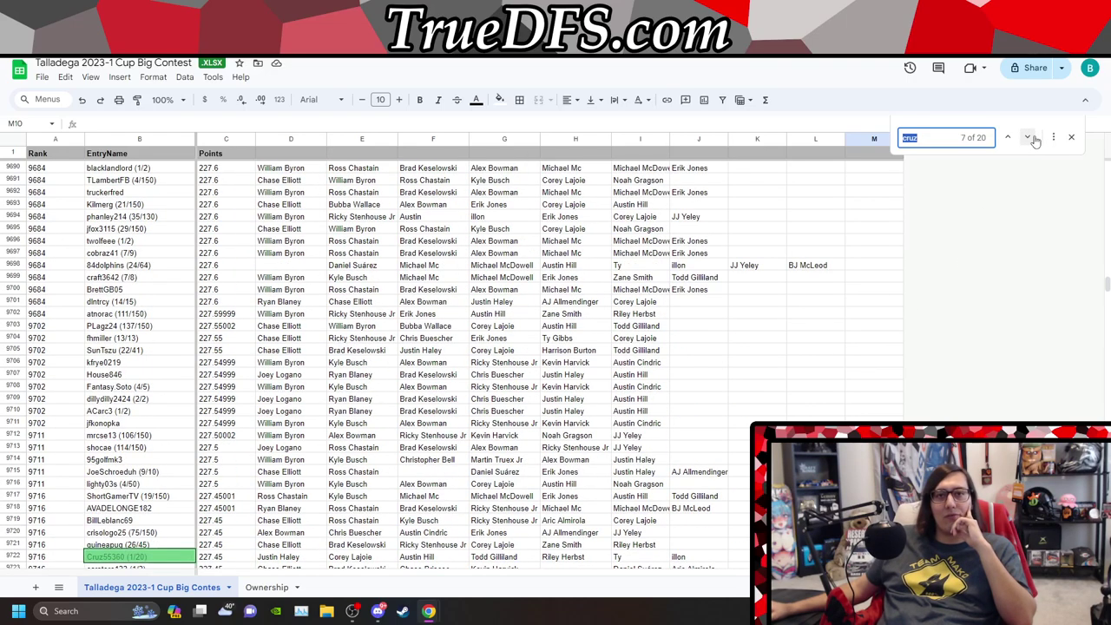
click(1034, 139)
click(1033, 139)
click(1029, 139)
click(1030, 139)
click(1029, 139)
click(1030, 139)
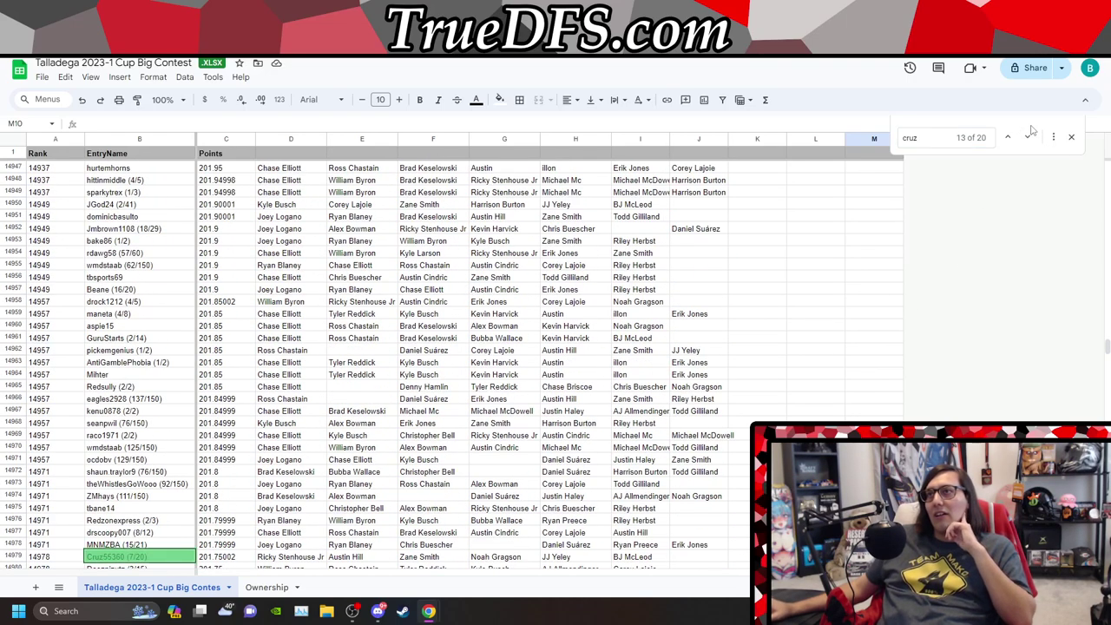
click(1030, 139)
click(1029, 139)
click(1029, 139)
click(1030, 139)
click(1030, 139)
click(1029, 139)
click(1029, 139)
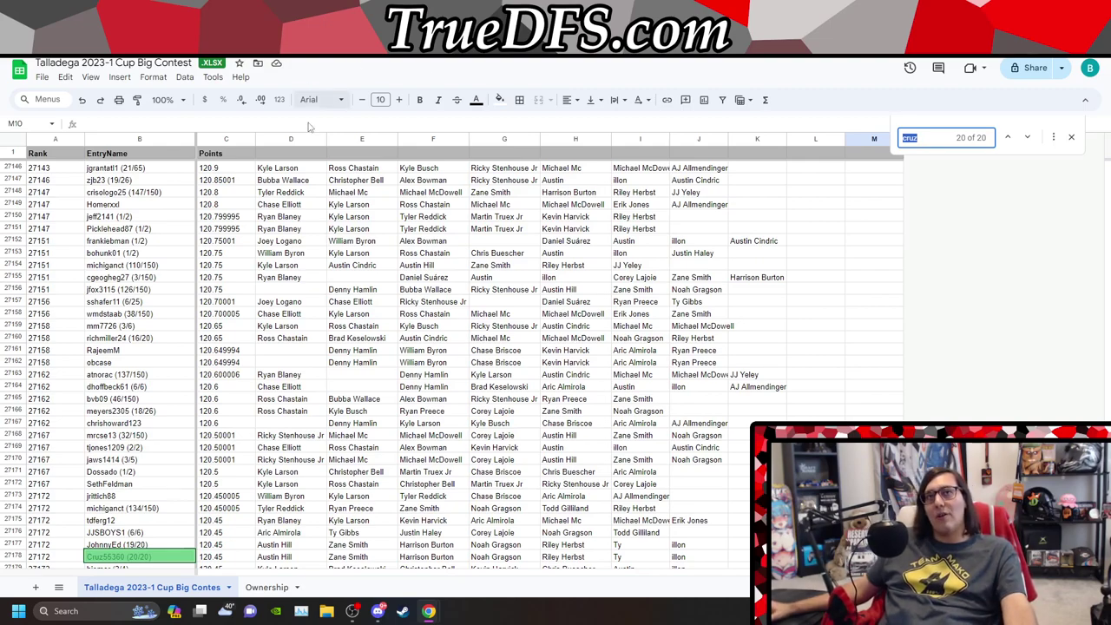
Step: Switch to the "six drivers in the optimal at plate races 23" spreadsheet and zoom the browser out to 67%
key(ctrl+Tab)
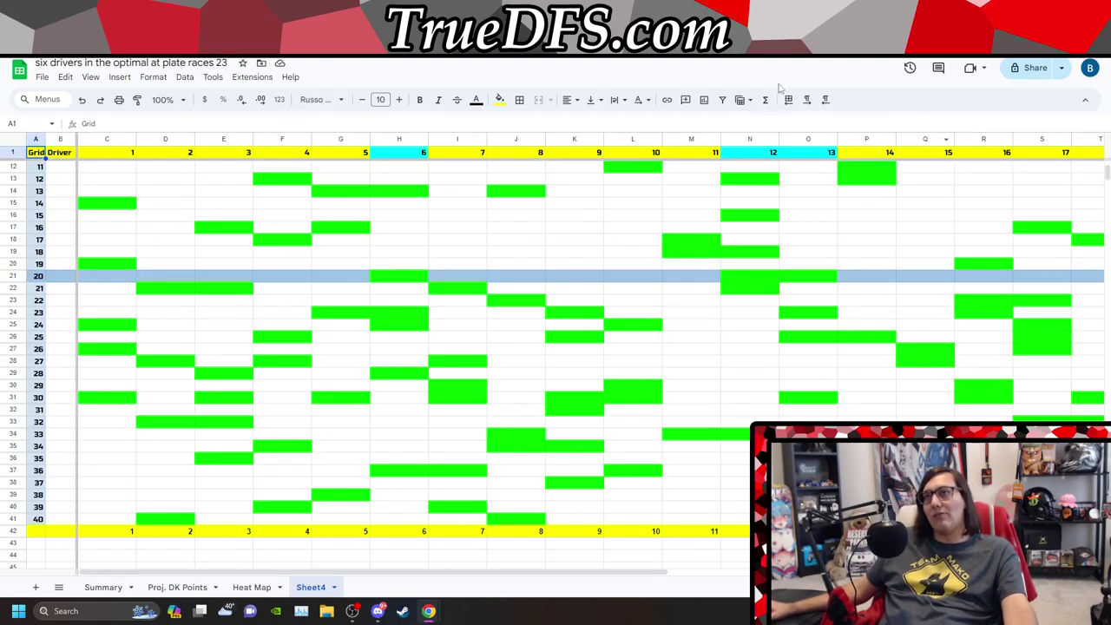
click(910, 68)
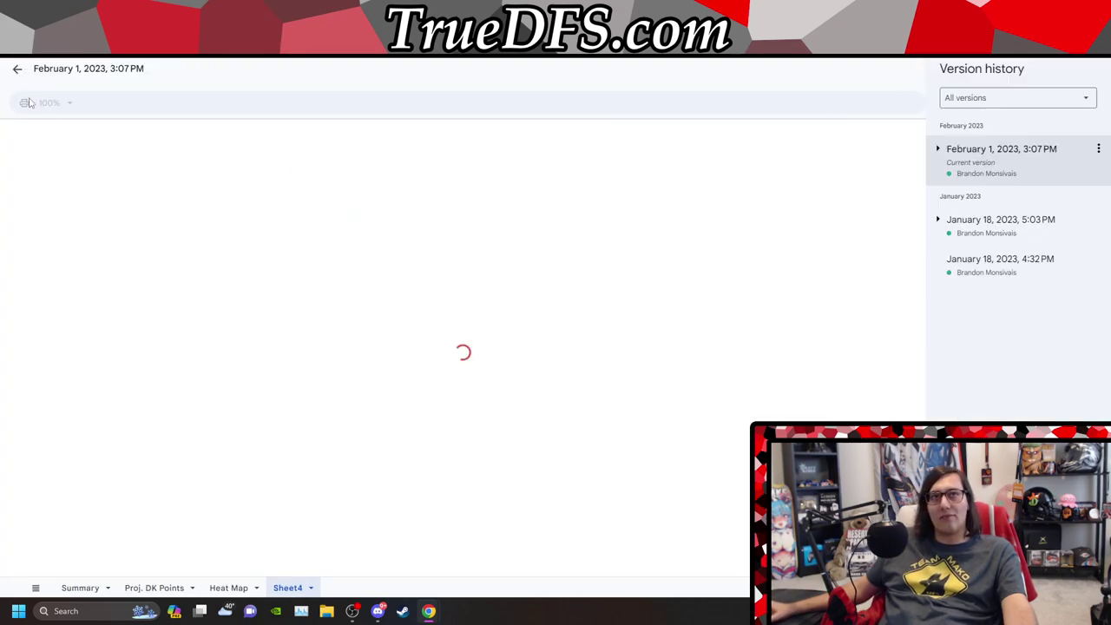
click(18, 69)
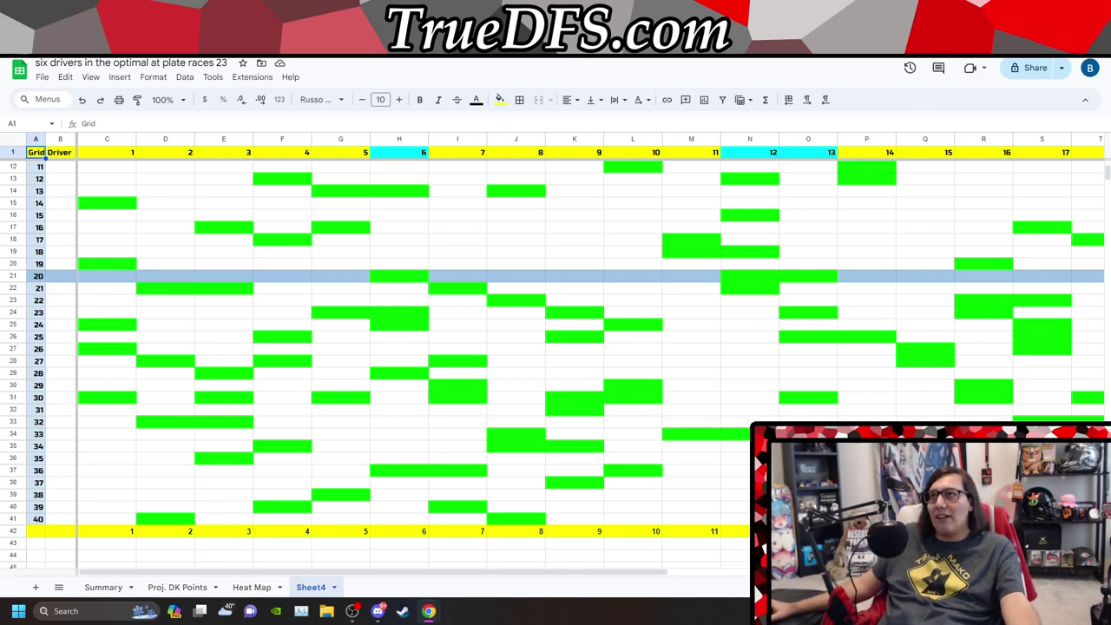
key(alt+f)
click(1019, 263)
click(1019, 262)
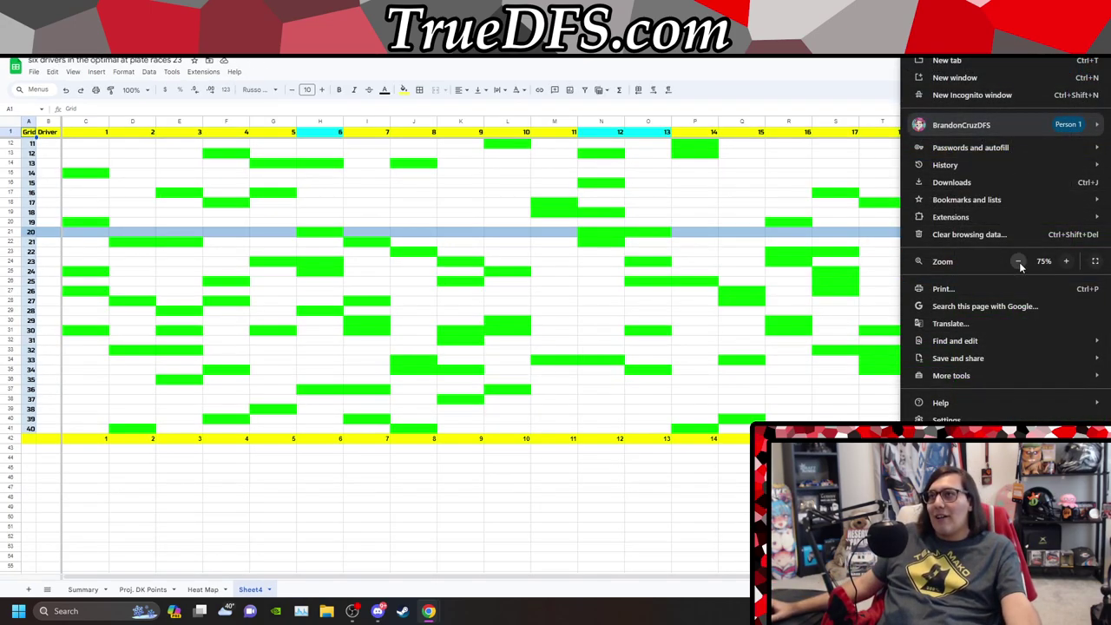
click(1019, 262)
click(809, 485)
Step: Examine the green optimal-driver cells in Sheet4 across grid positions 1 to 40 for all the plate races
scroll(809, 485, up, 2)
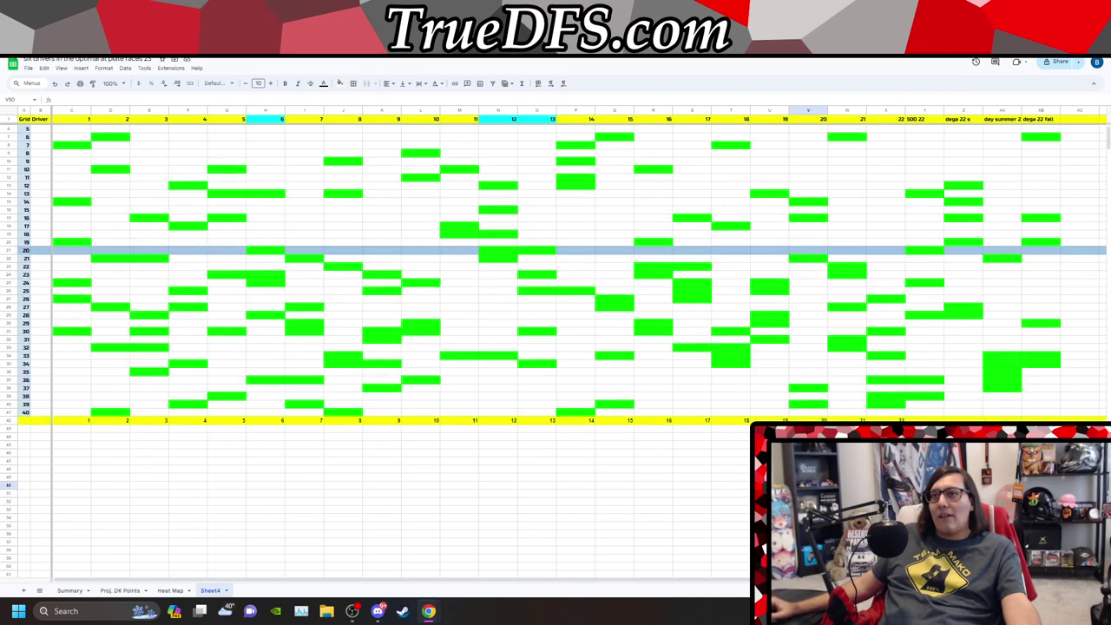
scroll(643, 566, up, 1)
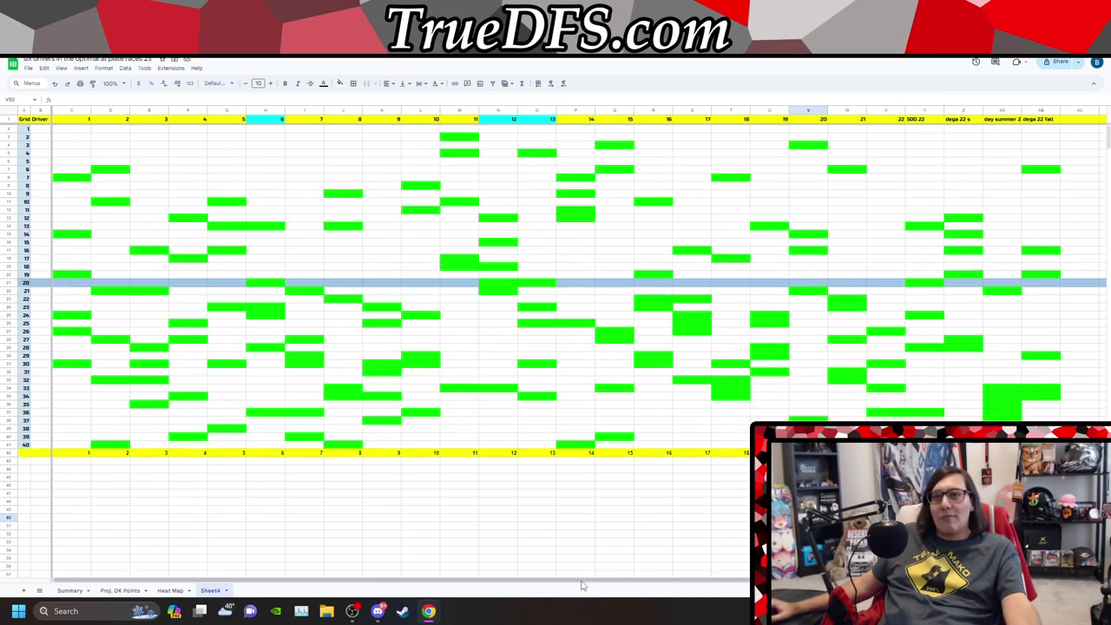
drag(585, 581, 566, 594)
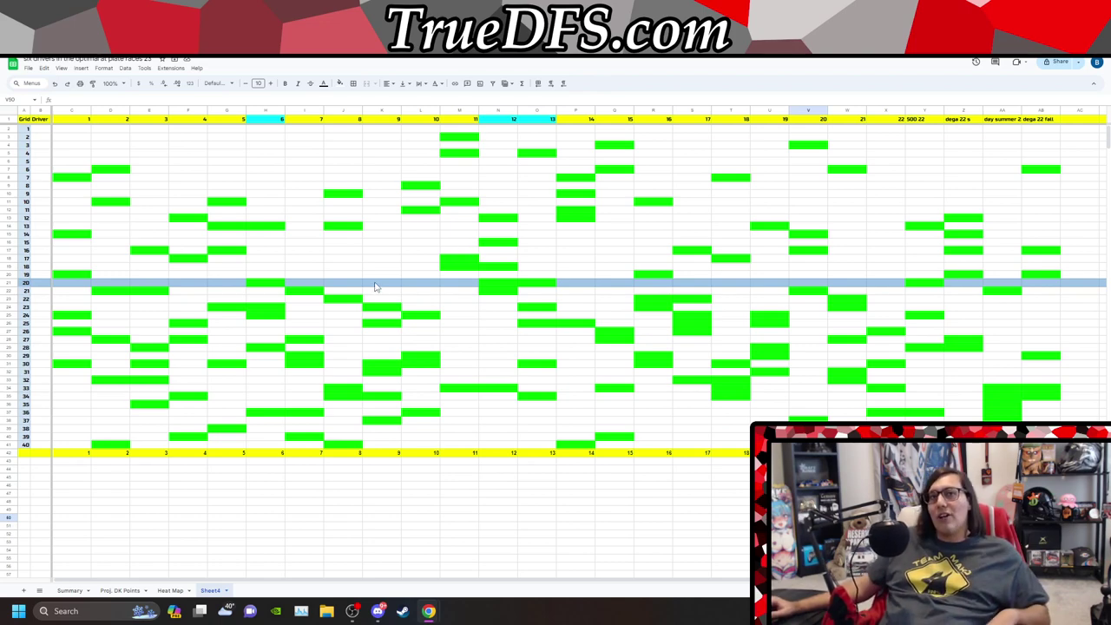
scroll(451, 334, down, 2)
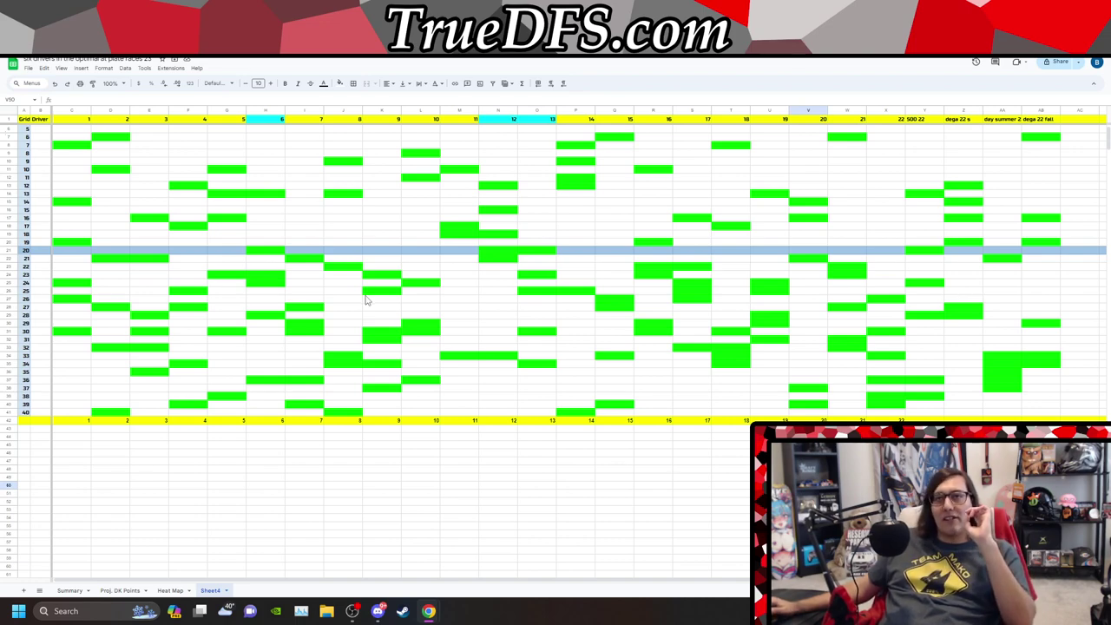
scroll(255, 148, up, 2)
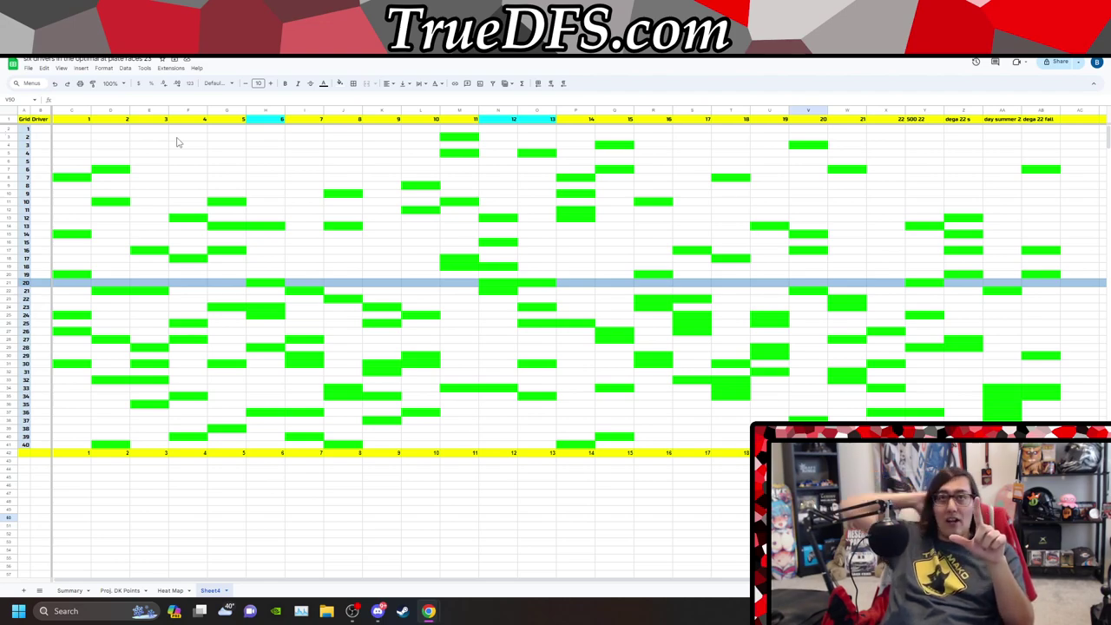
Step: Switch to the Top 12 sheet of the Daytona Cup Analysis workbook, set the browser zoom to 100% and look over its tables
key(ctrl+Tab)
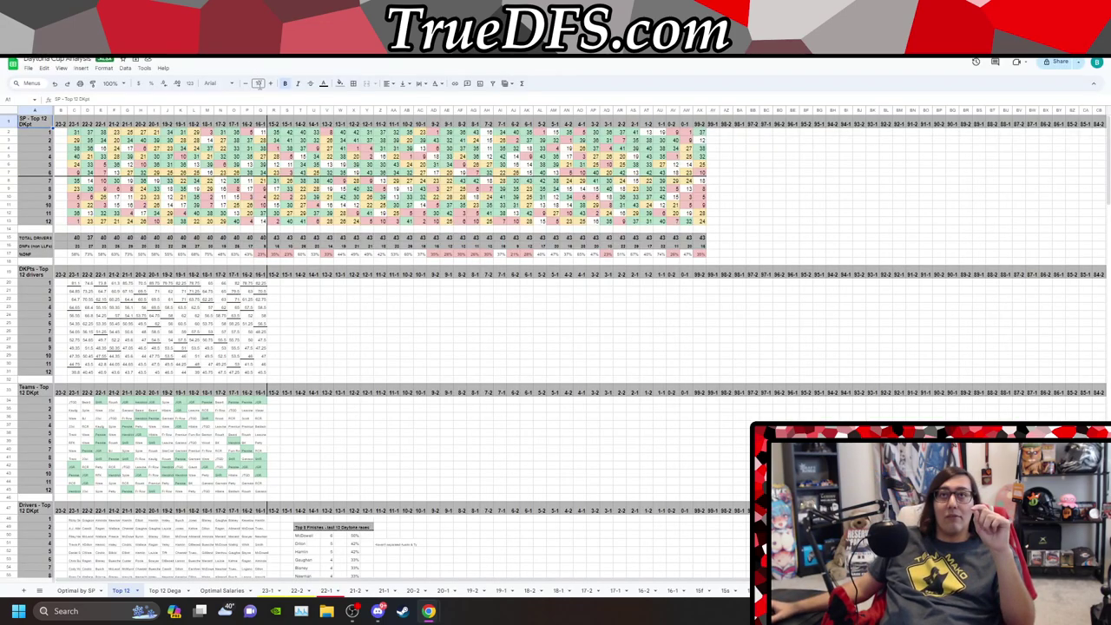
click(1097, 62)
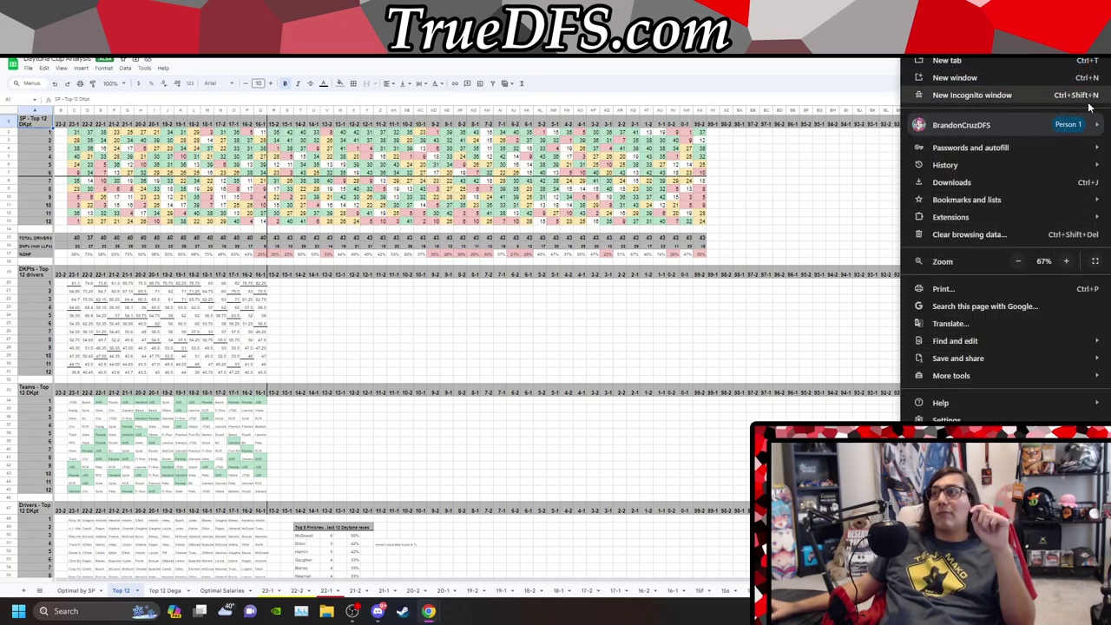
click(1075, 262)
click(1075, 261)
click(1075, 262)
click(1066, 262)
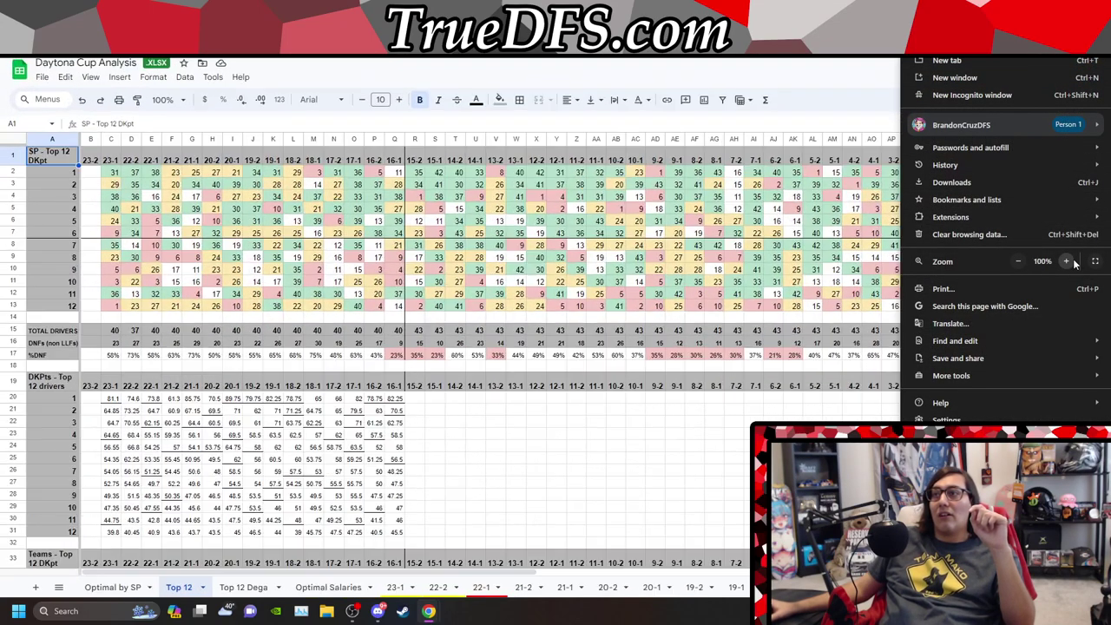
key(Escape)
scroll(198, 345, down, 2)
scroll(198, 345, up, 2)
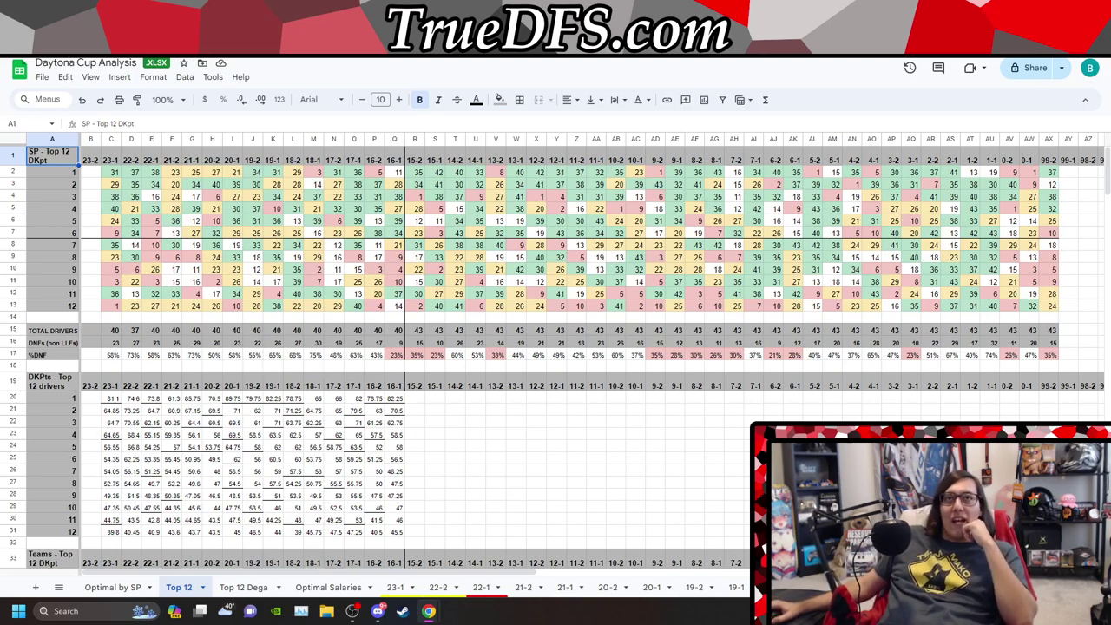
Step: Switch to the "six drivers in the optimal at plate races 23" spreadsheet, zoom the browser out to 67% and review Sheet4's green optimal-driver cells
click(225, 43)
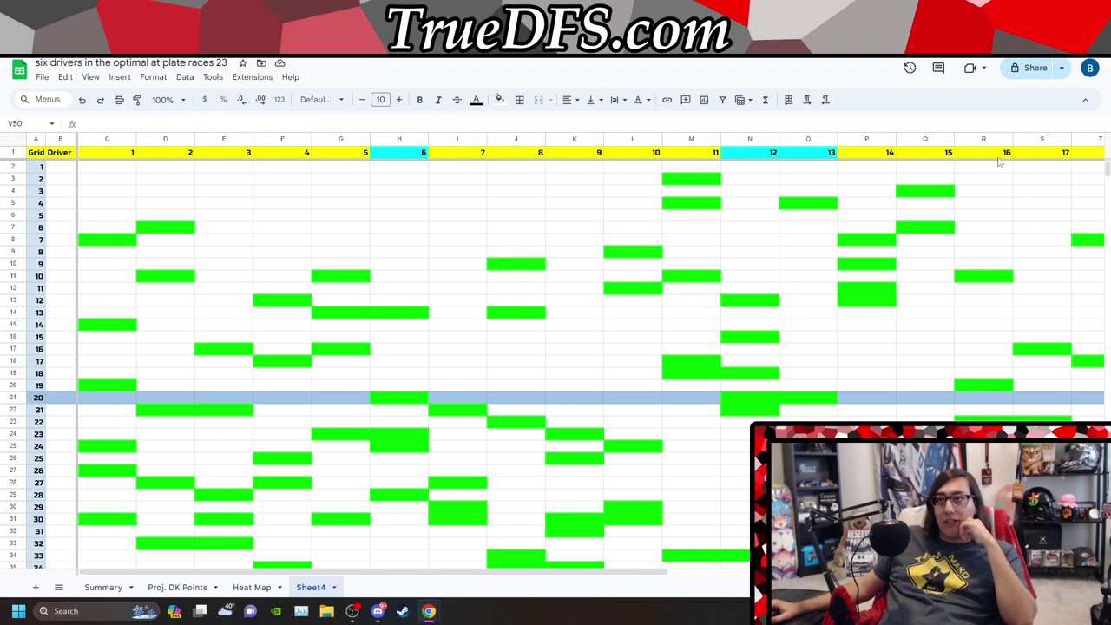
click(1099, 39)
click(1019, 261)
click(1018, 261)
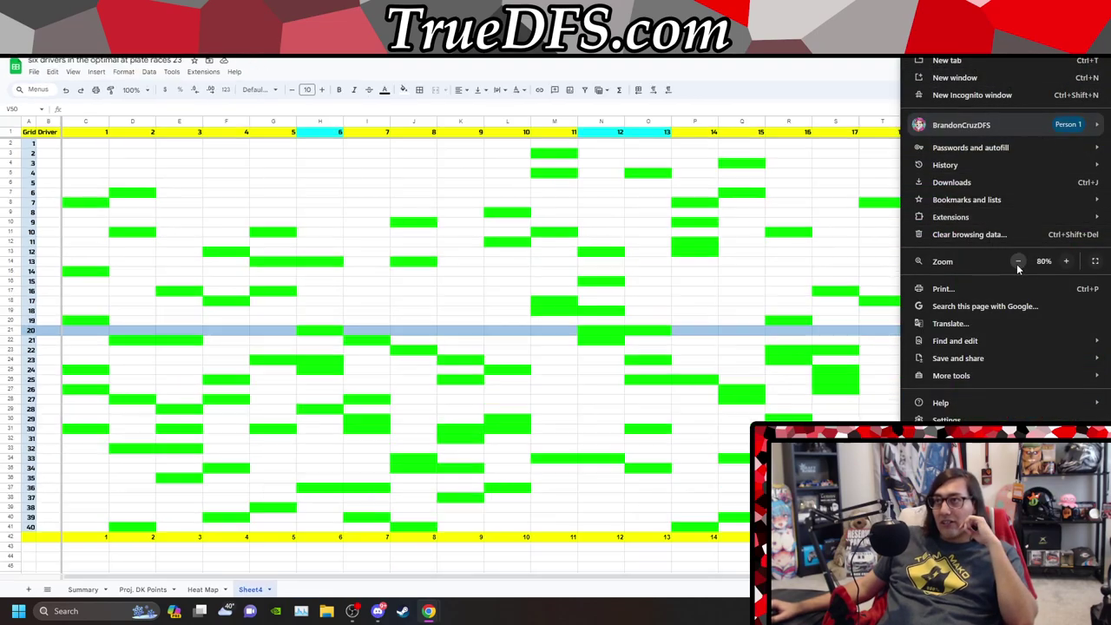
click(1019, 261)
click(1018, 261)
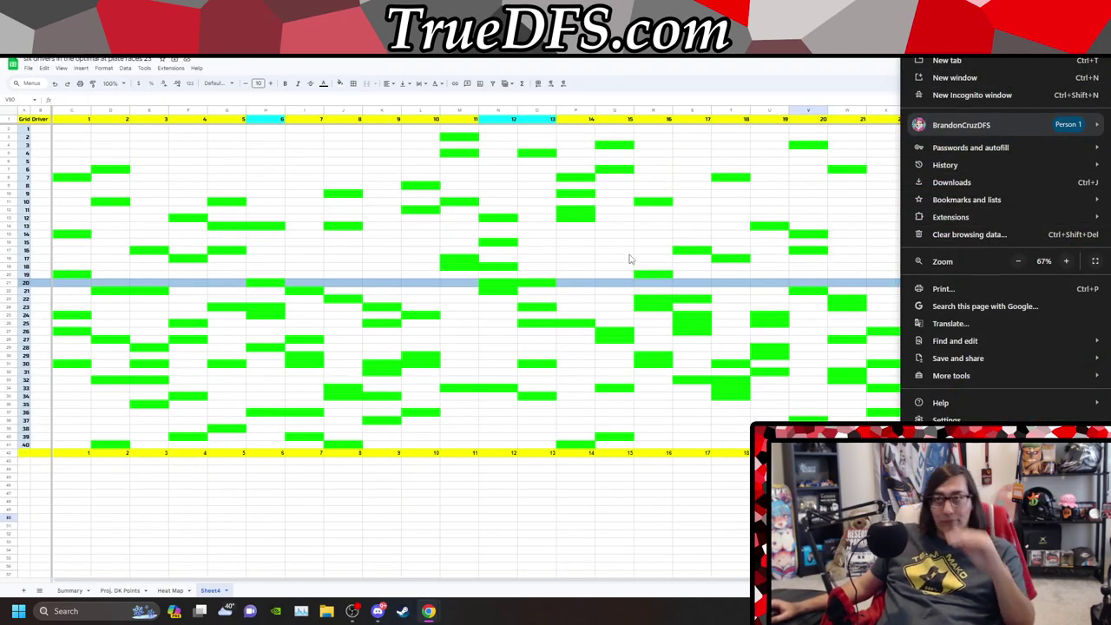
click(700, 510)
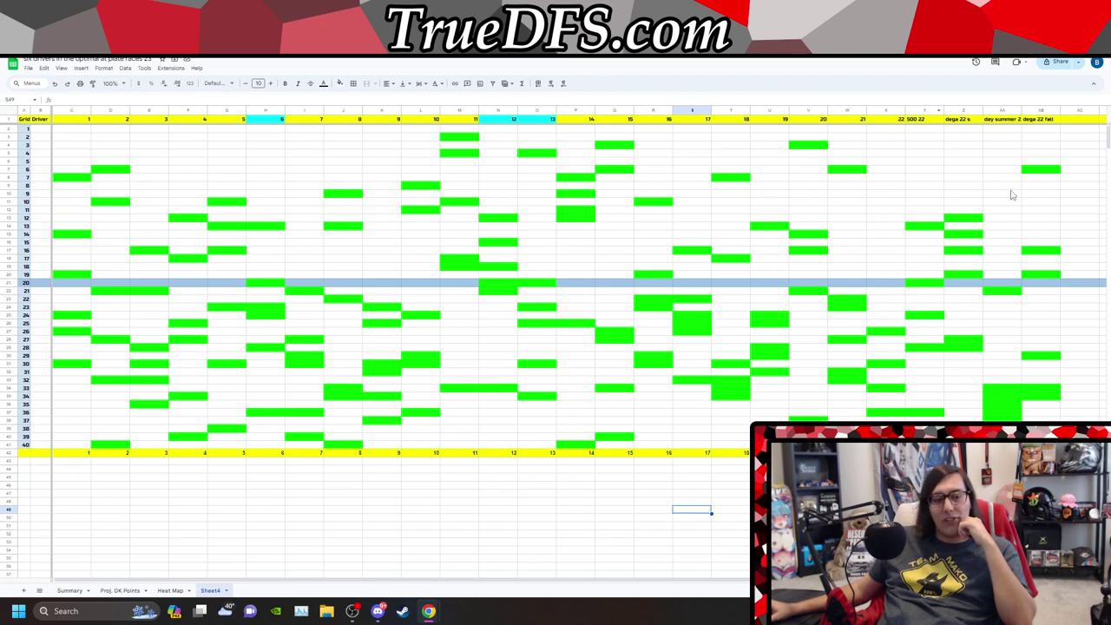
scroll(1011, 293, down, 2)
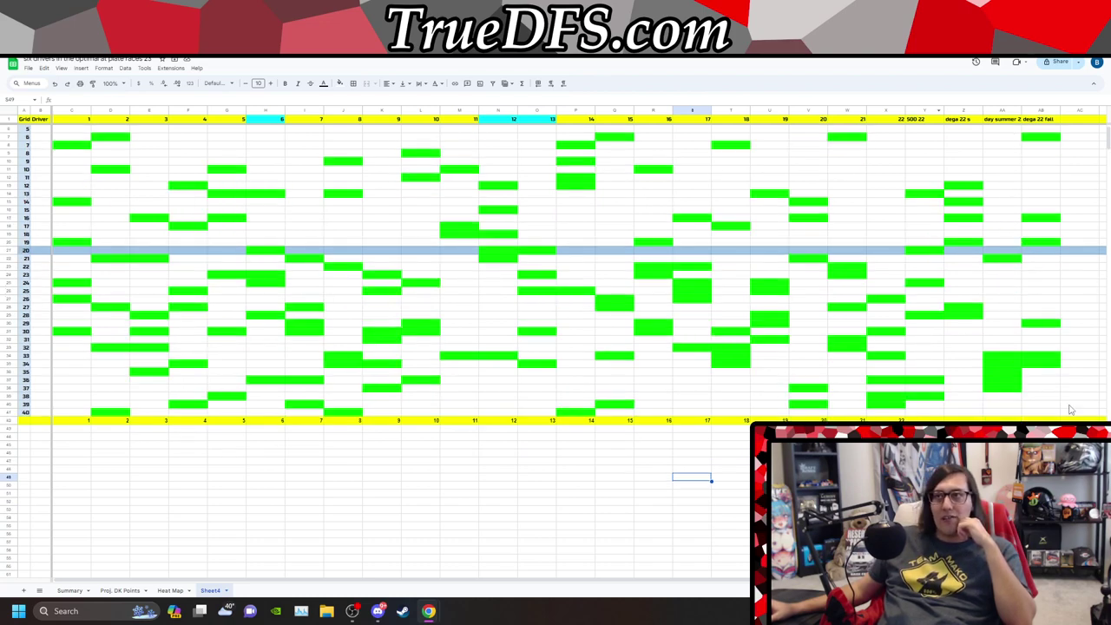
scroll(973, 328, up, 2)
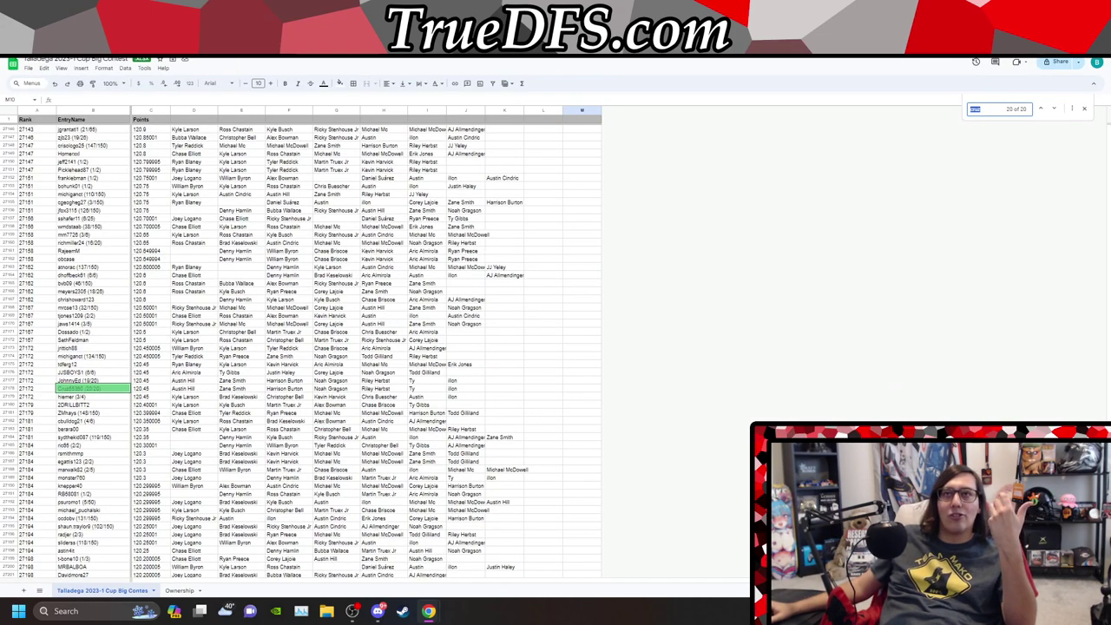
Step: Show the Ownership sheet of the Talladega 2023-1 Cup Big Contest workbook and set the browser zoom to 100%
click(39, 591)
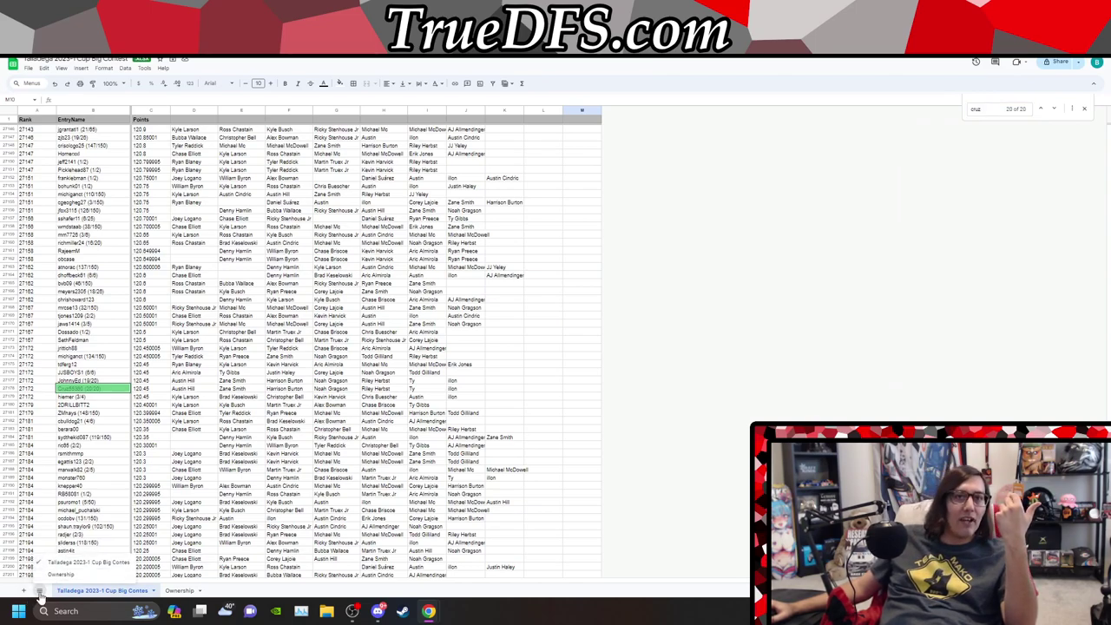
click(52, 575)
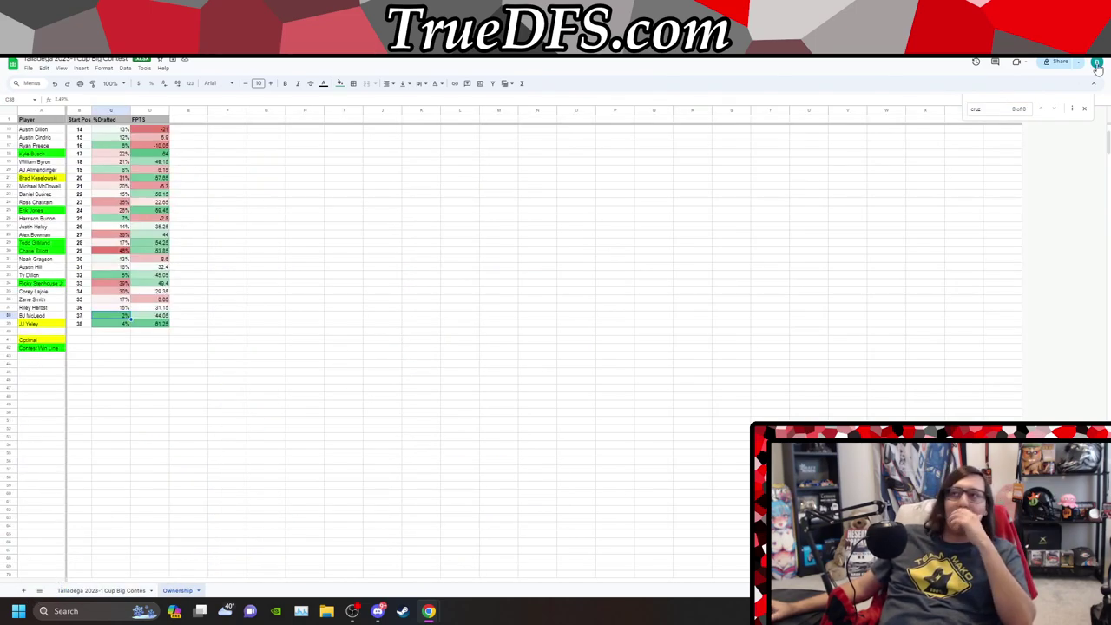
key(alt+f)
click(1066, 261)
click(1066, 260)
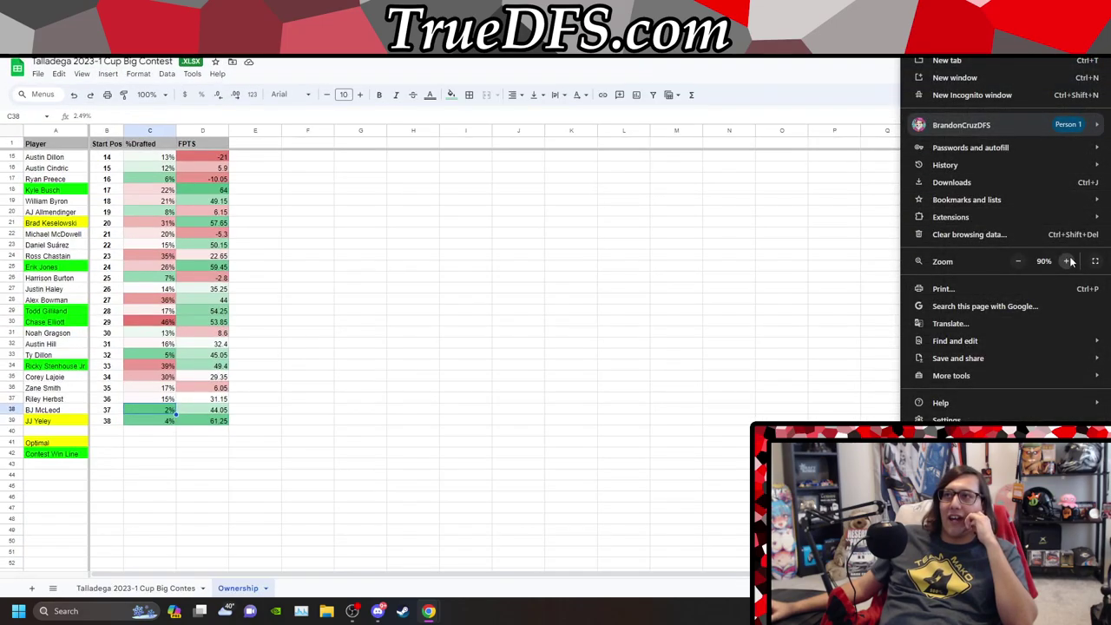
click(1066, 261)
click(283, 269)
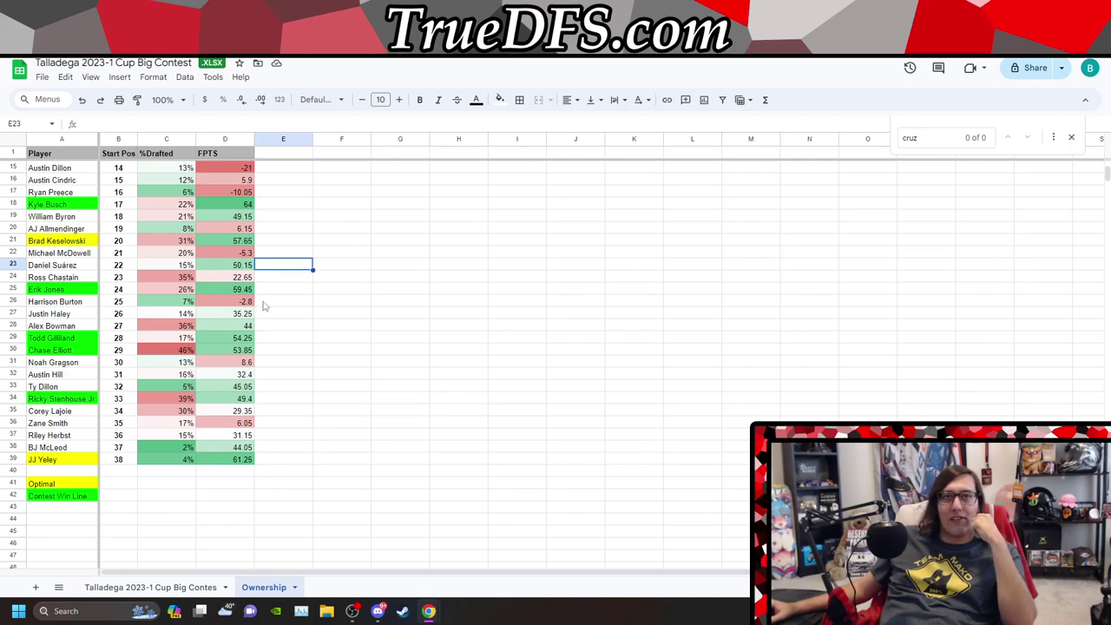
Step: Select Chase Elliott, Alex Bowman, William Byron and Kyle Larson together in the Player column and compare their ownership and points with the field
click(82, 328)
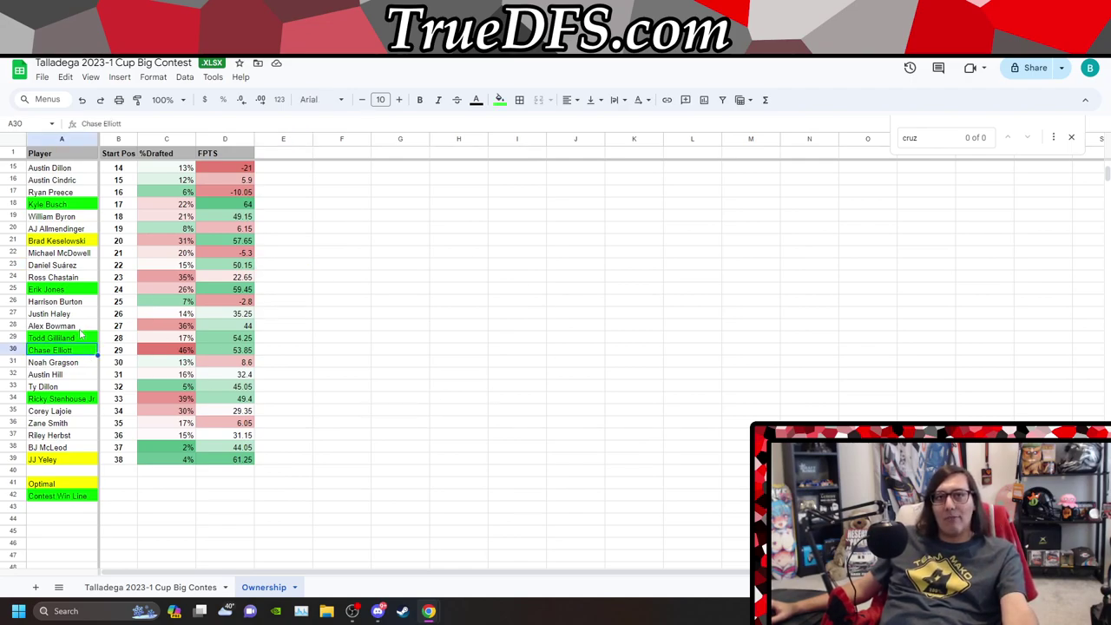
click(80, 219)
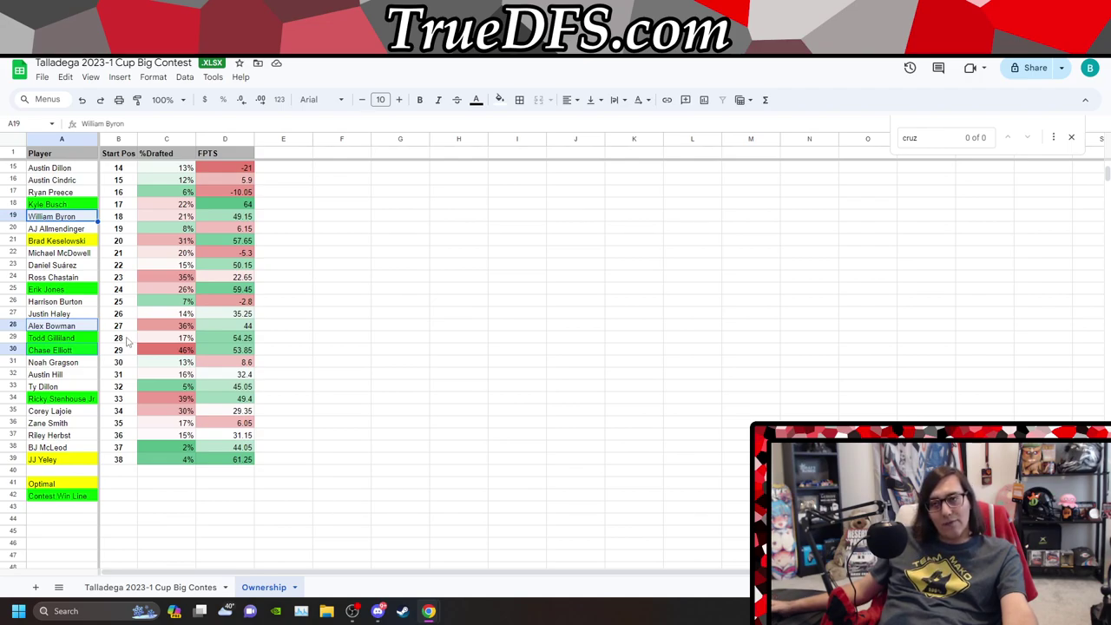
scroll(128, 342, up, 3)
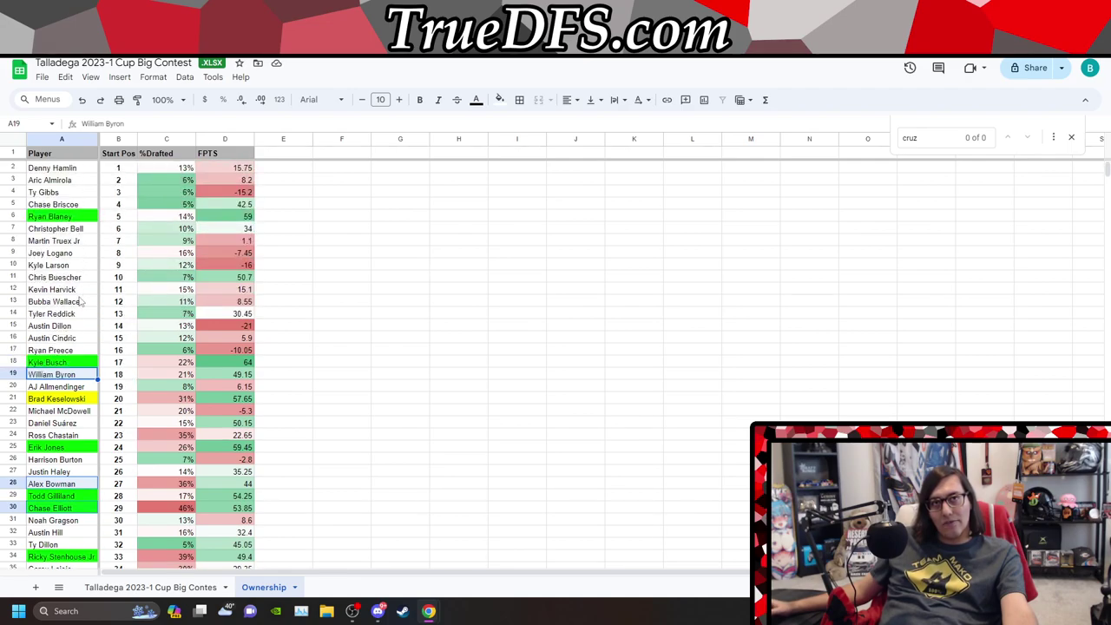
scroll(84, 354, down, 2)
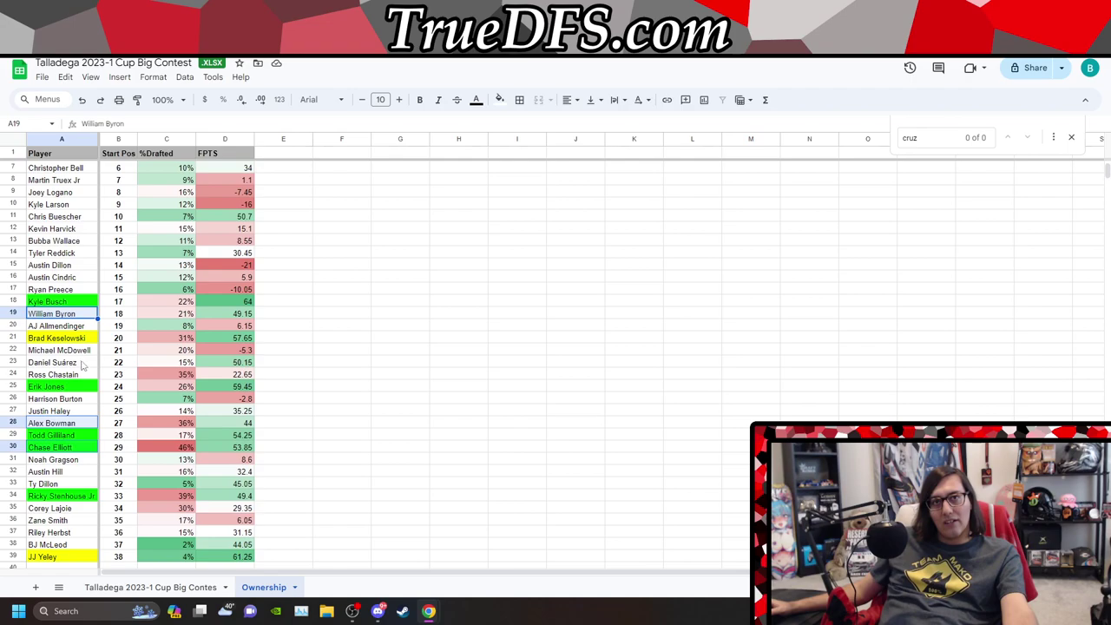
scroll(84, 364, down, 2)
scroll(82, 372, down, 1)
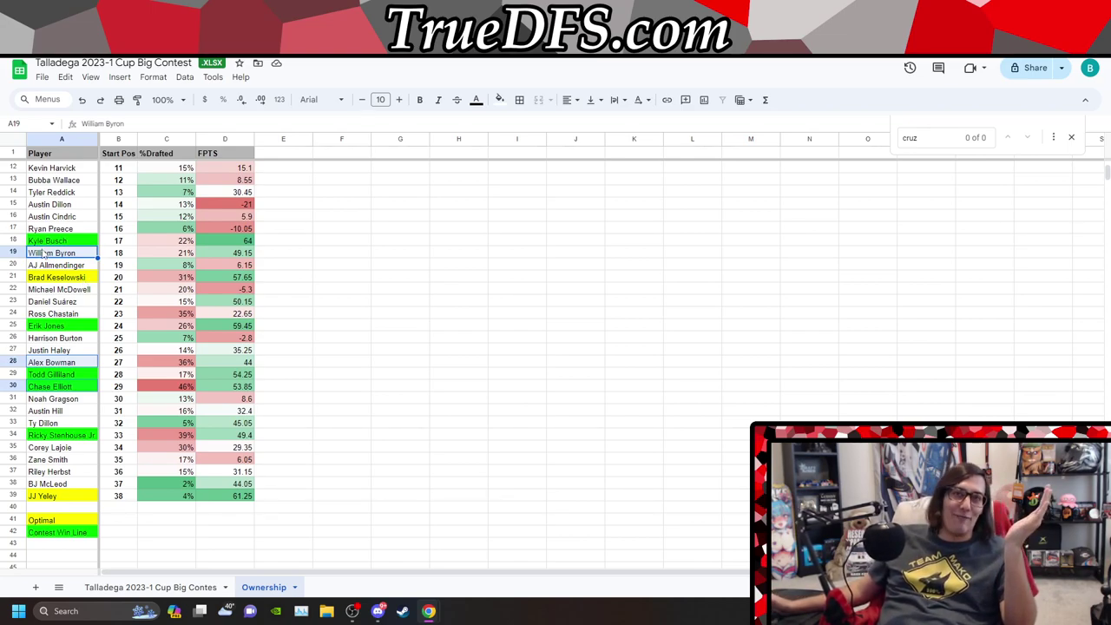
scroll(45, 253, up, 1)
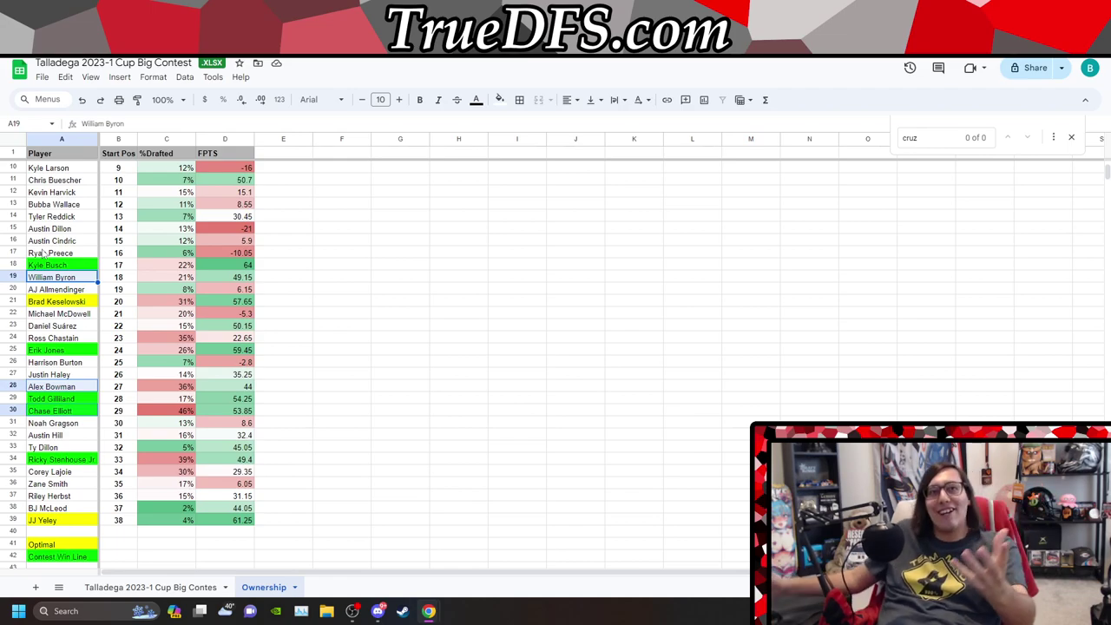
click(77, 170)
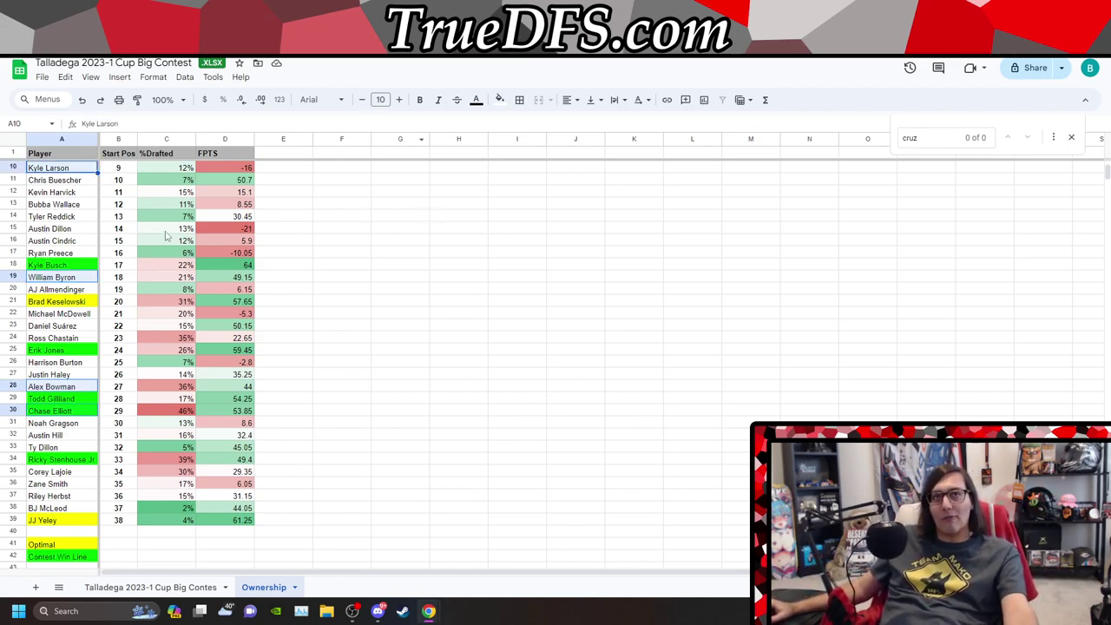
scroll(167, 235, up, 3)
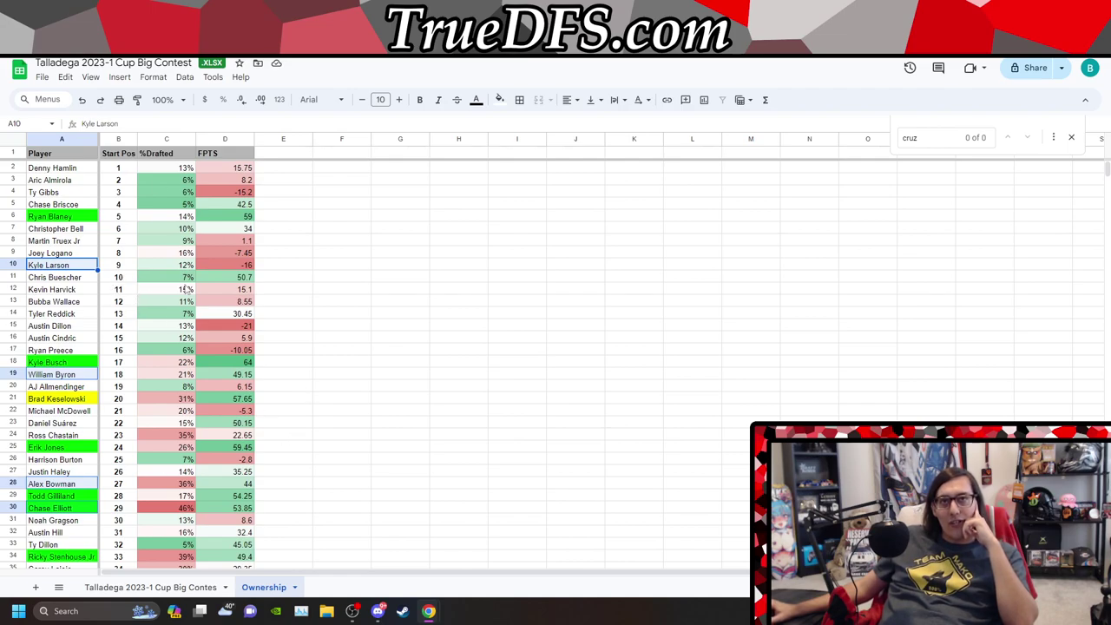
scroll(146, 424, down, 3)
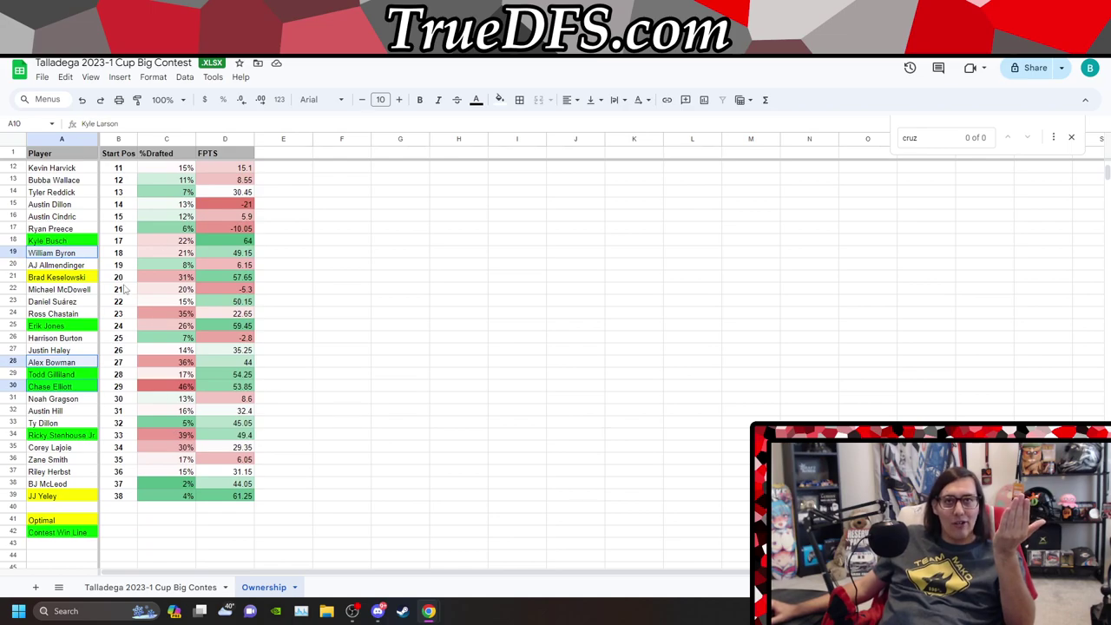
scroll(129, 383, up, 3)
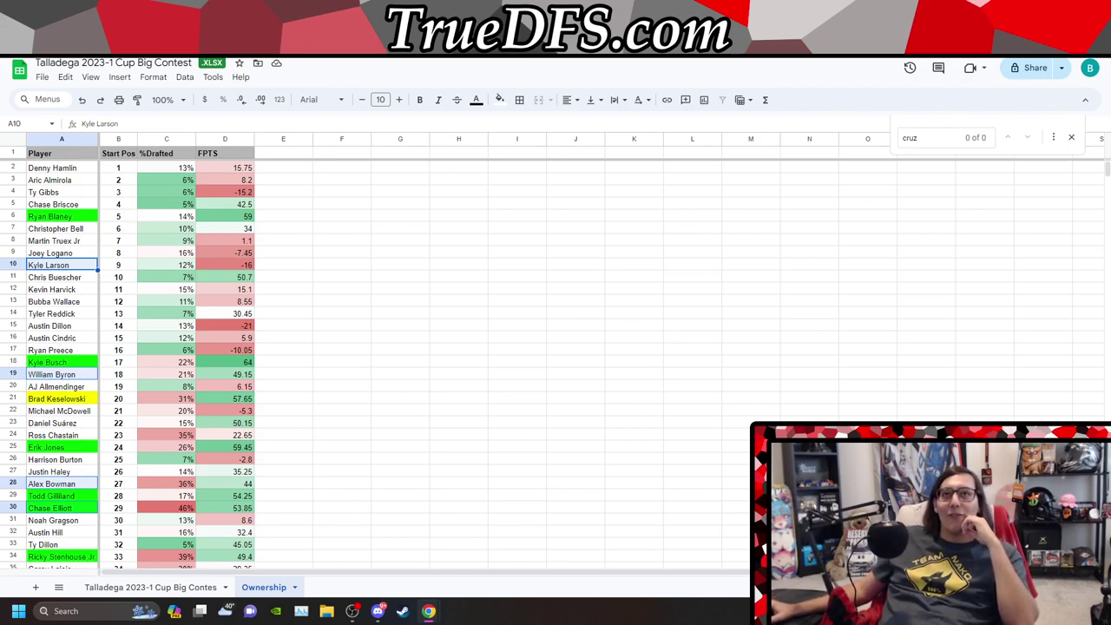
Step: Return to Sheet4 of the plate-race optimal spreadsheet and zoom the browser out to 67% to examine optimal grid positions across all races
key(ctrl+Tab)
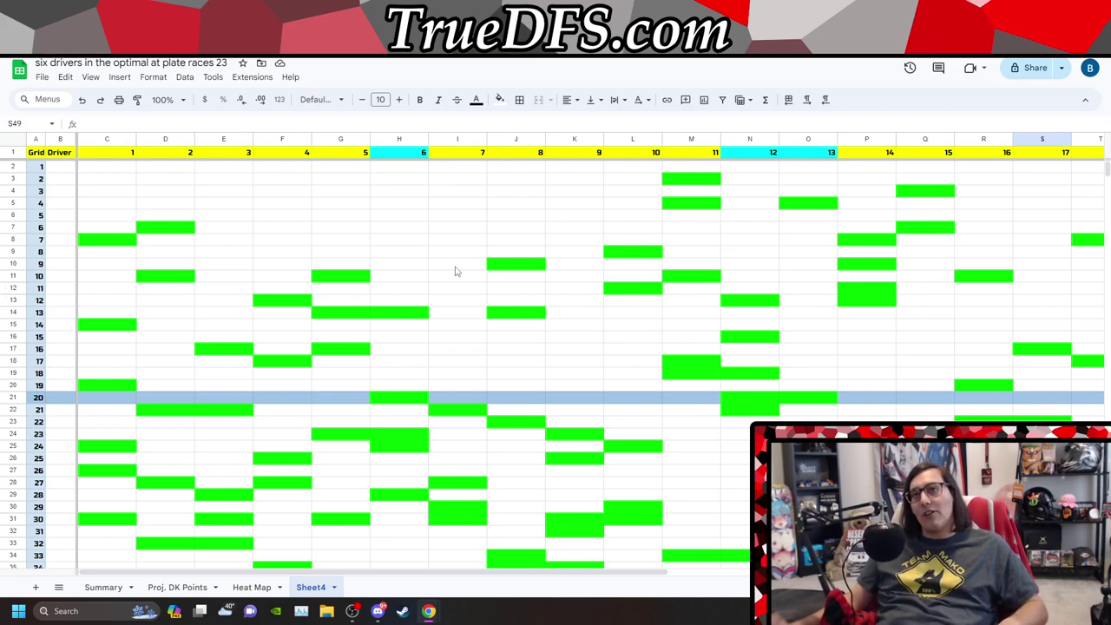
key(alt+f)
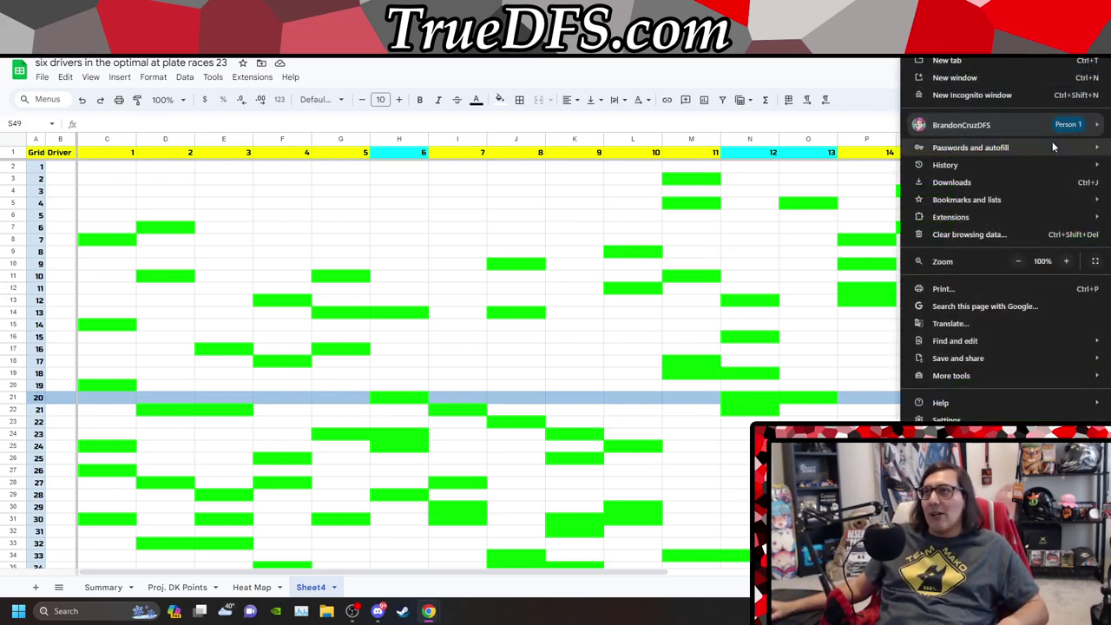
click(1019, 261)
click(1019, 261)
click(1020, 261)
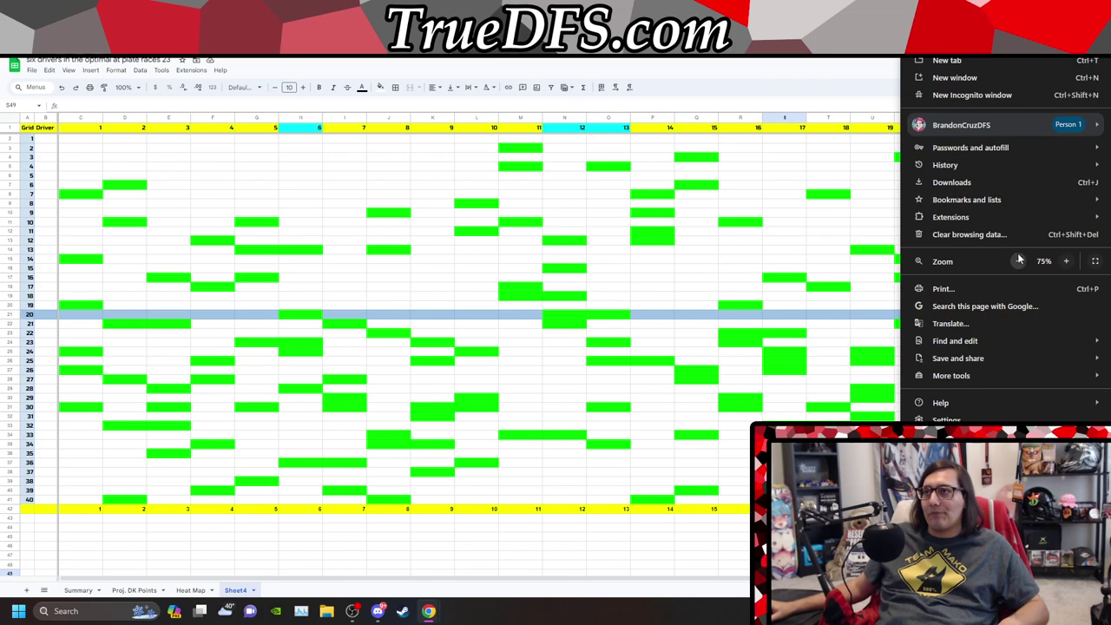
click(1019, 262)
click(602, 486)
scroll(538, 487, down, 1)
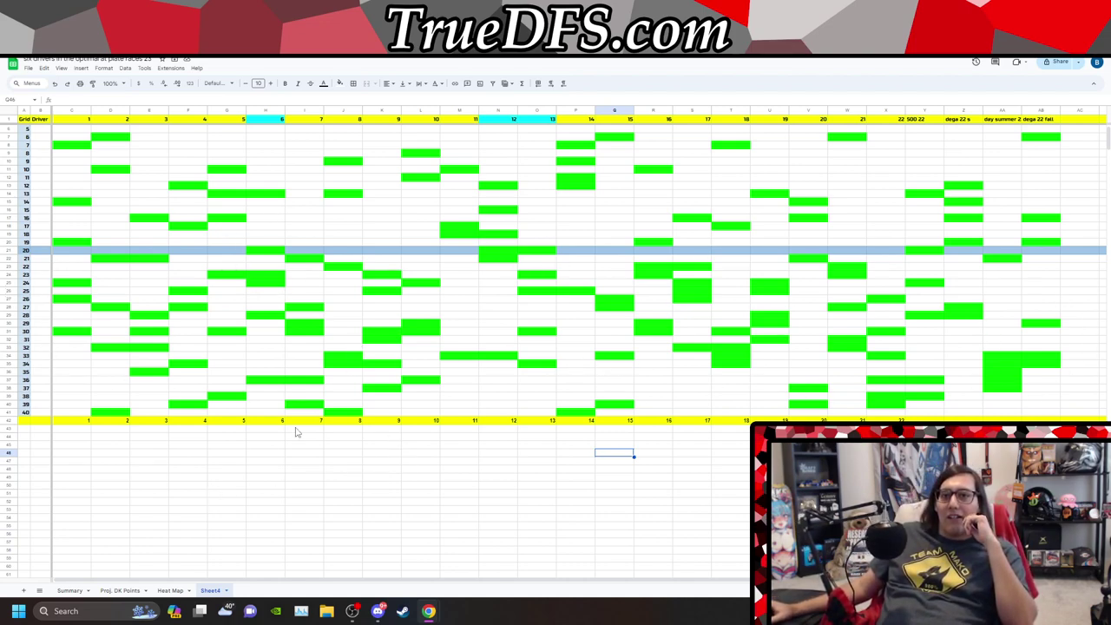
Step: Restore the browser zoom to 100% and open the entries sheet of the Talladega 2023-1 Cup Big Contest workbook
key(alt+f)
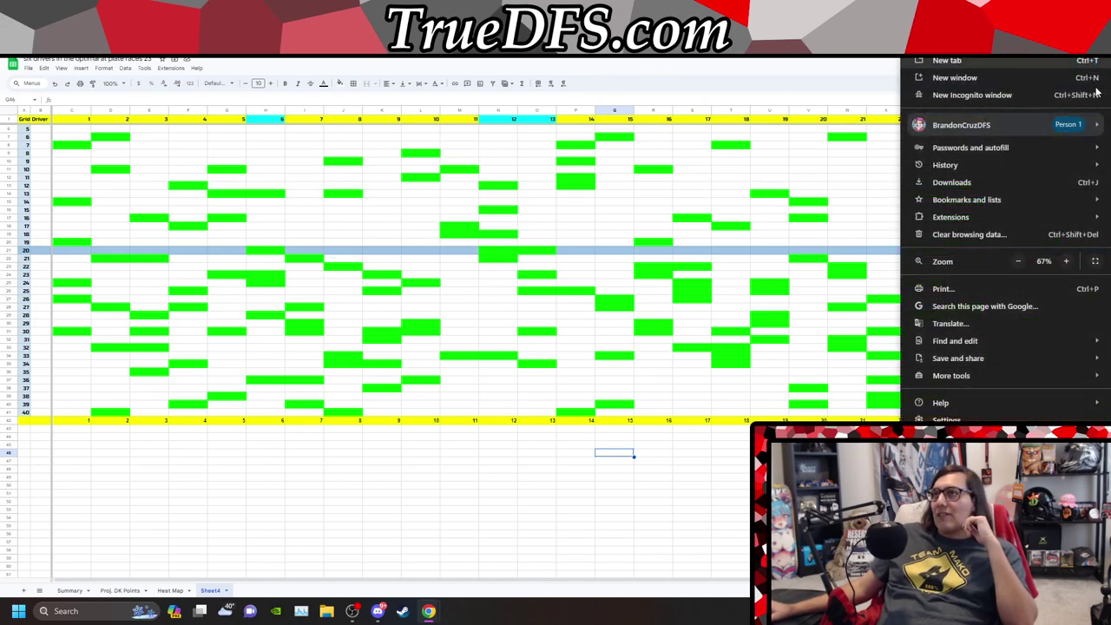
click(1067, 262)
click(1067, 261)
click(1067, 262)
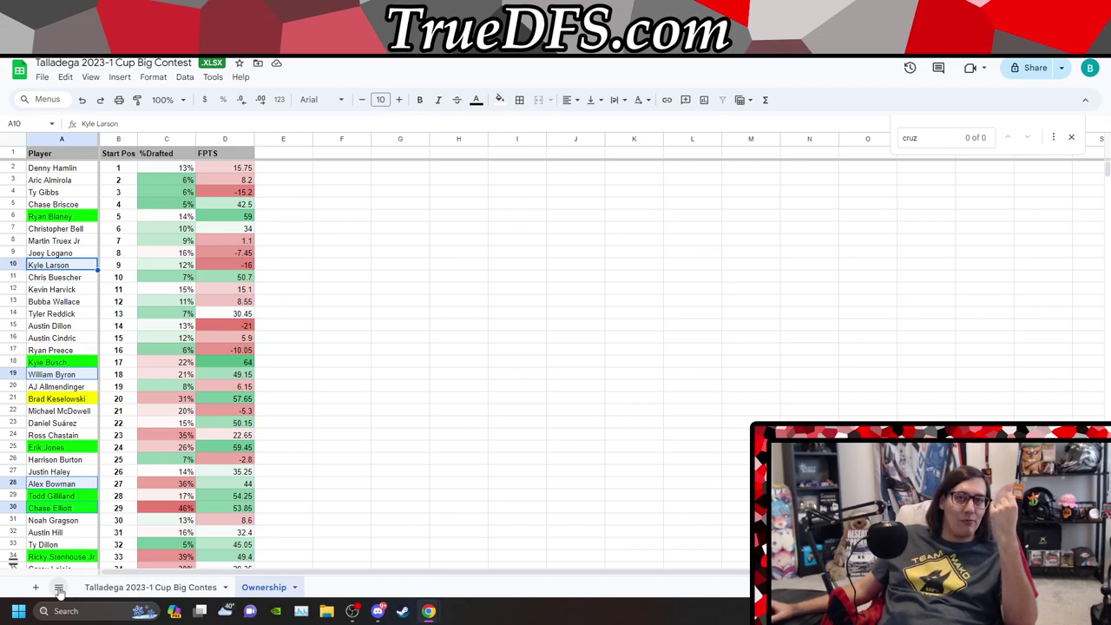
click(87, 588)
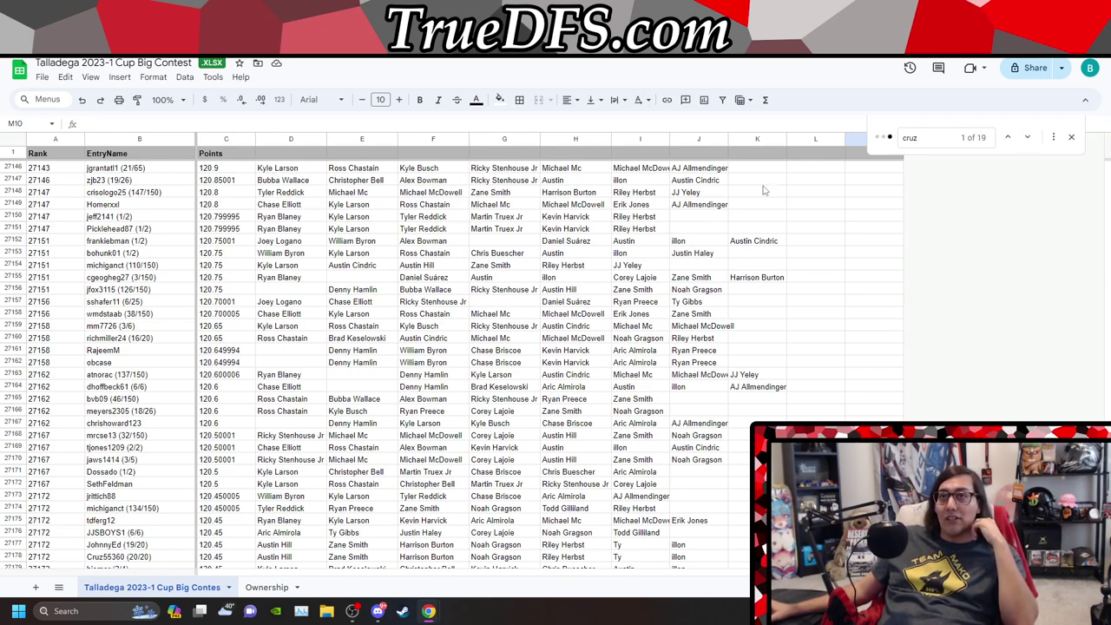
Step: Go to the beginning of the contest entries and look over the highest-ranked lineups
click(371, 192)
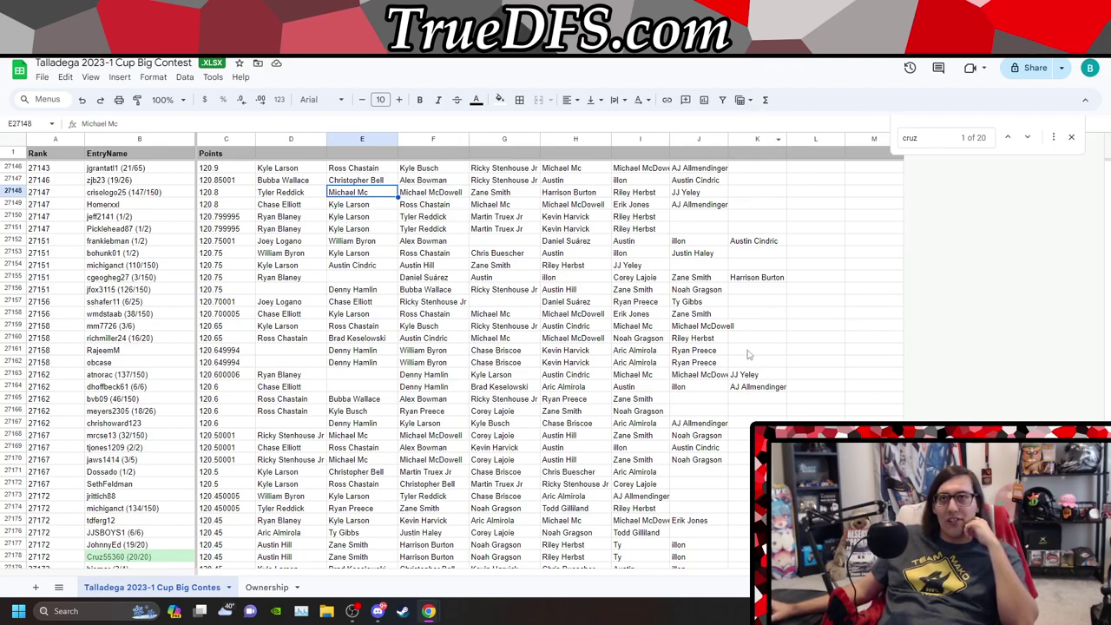
scroll(258, 276, up, 5)
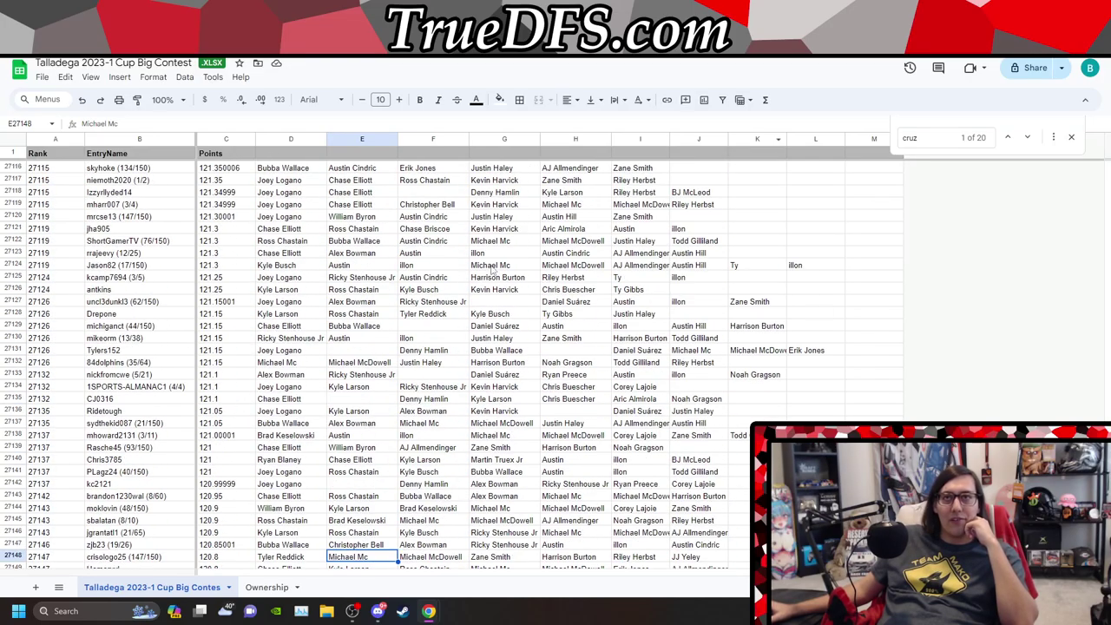
scroll(199, 177, up, 20)
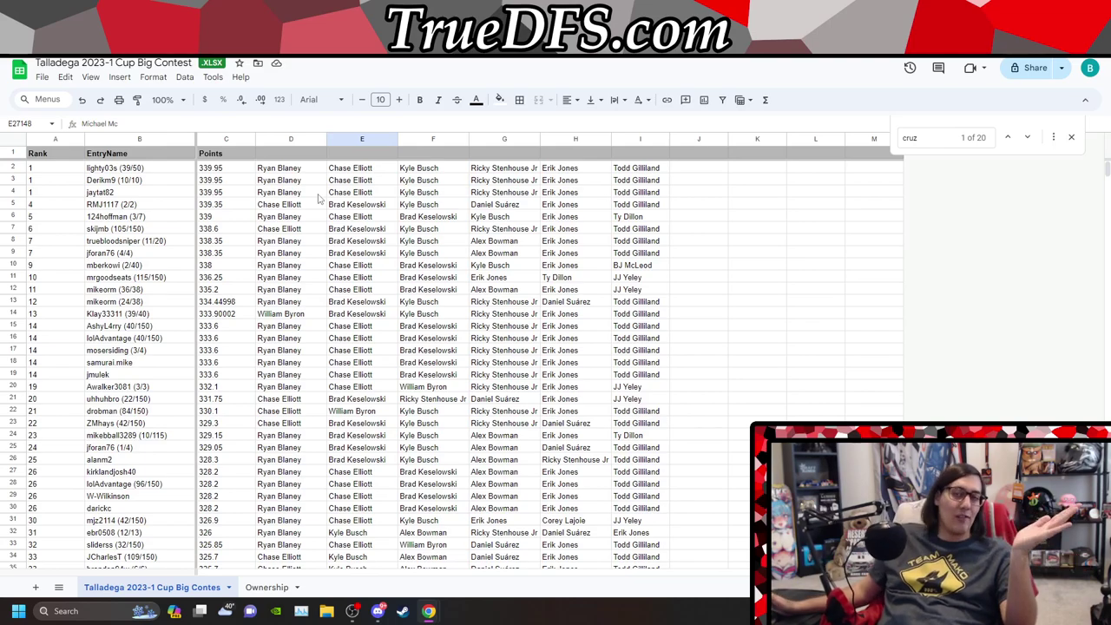
Step: Step through the searched entrant's lineups from the second match to the sixth and back to the first
click(1026, 138)
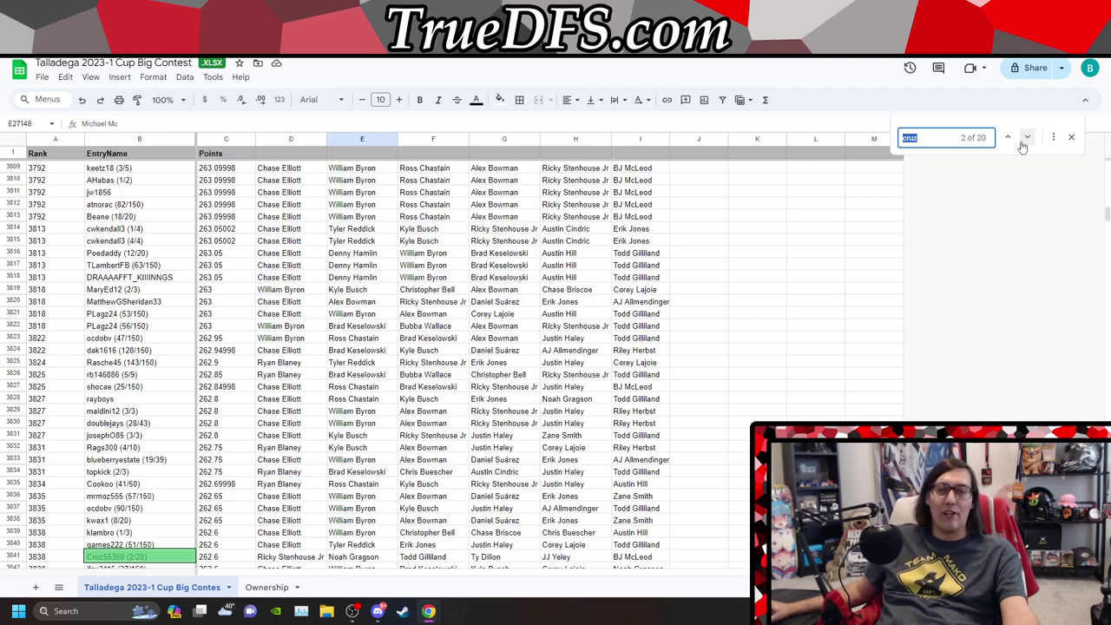
click(1024, 144)
click(1024, 144)
click(1024, 144)
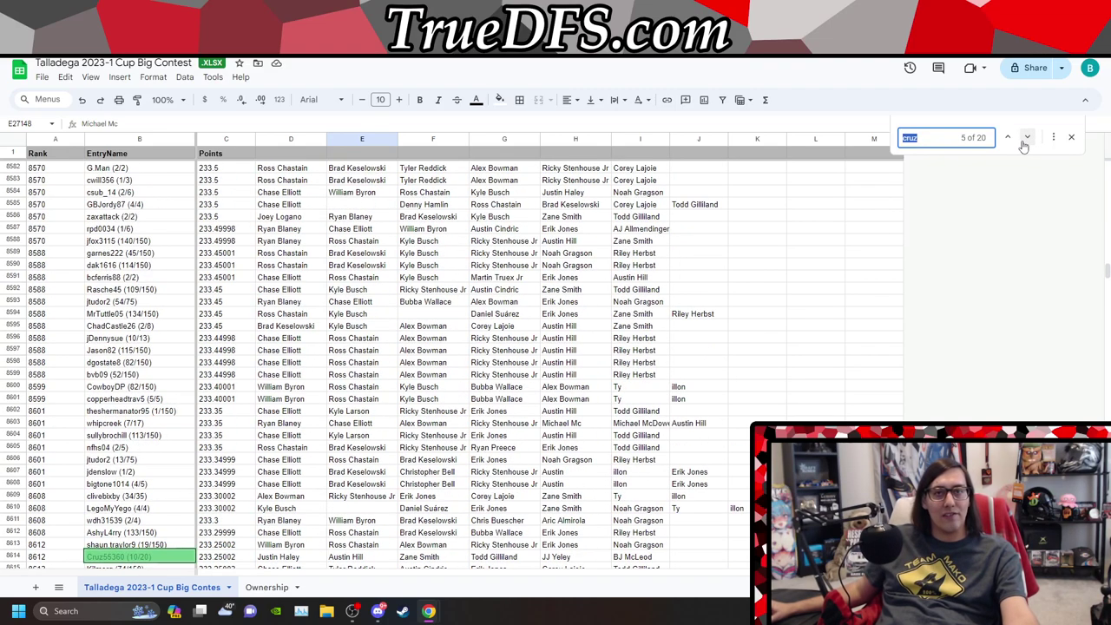
click(1026, 139)
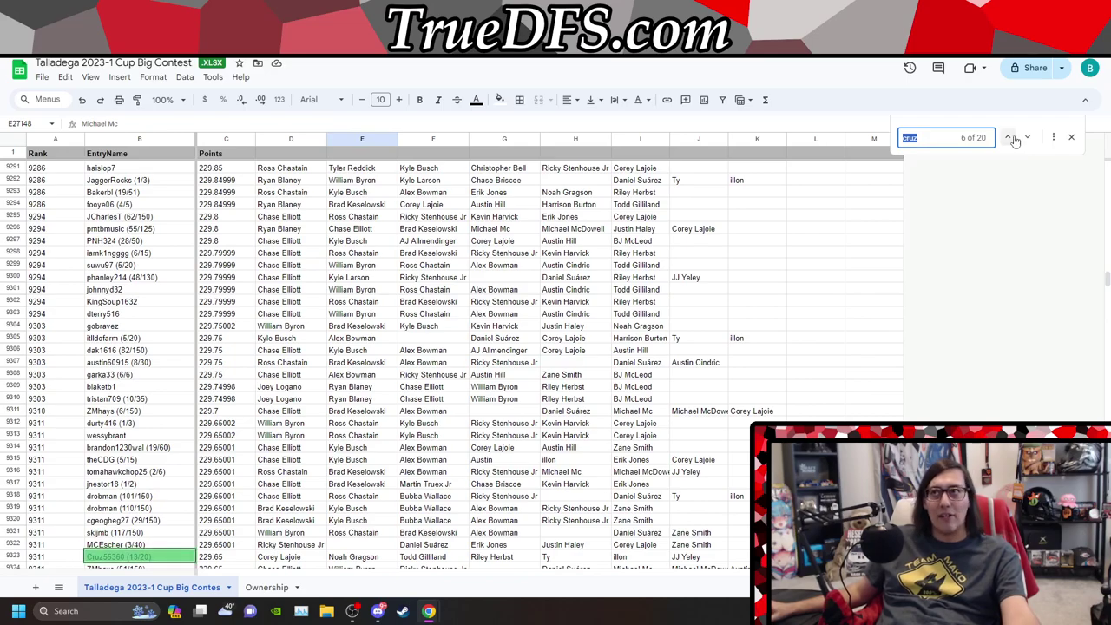
click(1009, 139)
click(1010, 139)
click(1010, 139)
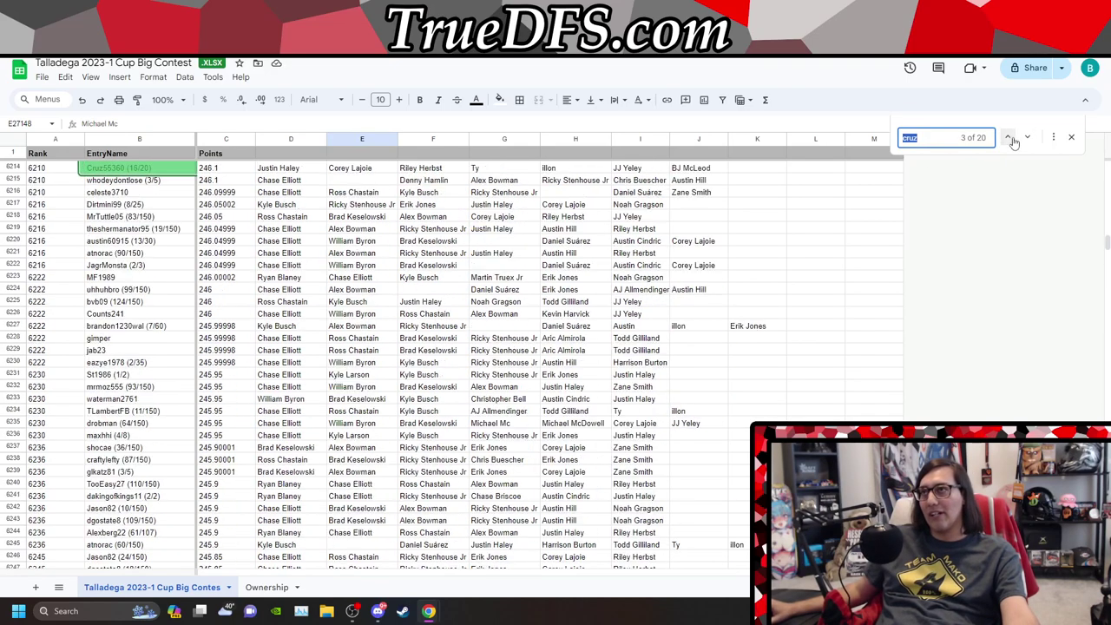
click(1010, 139)
click(1010, 139)
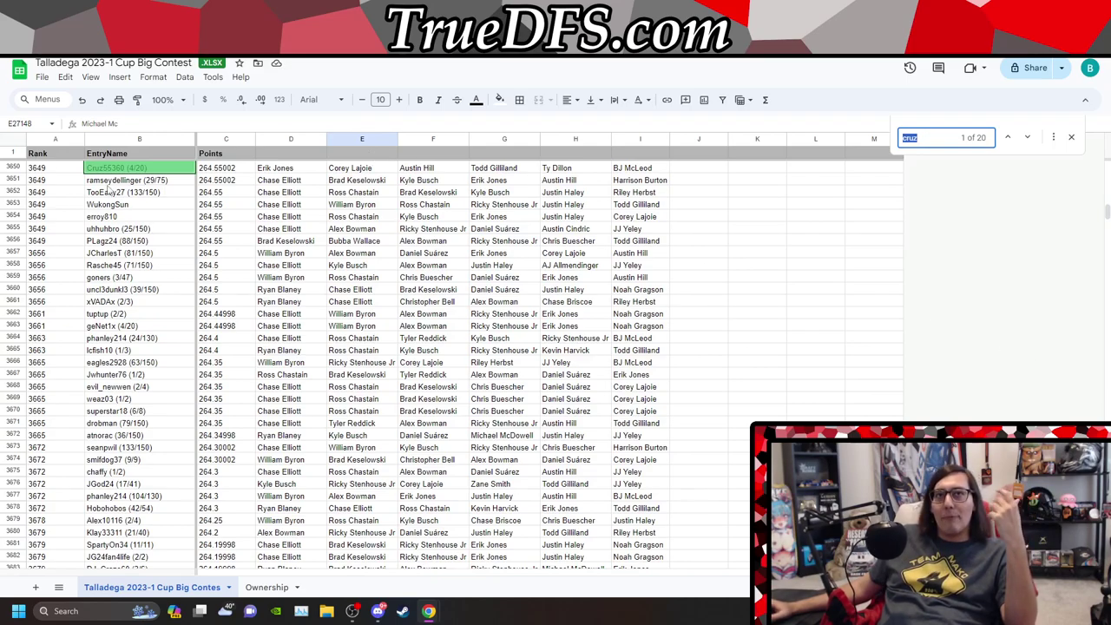
Step: Switch to the Talladega 23 Xfinity Big Contest workbook and look over starting positions, ownership and fantasy points in its Ownership sheet
scroll(259, 257, up, 10)
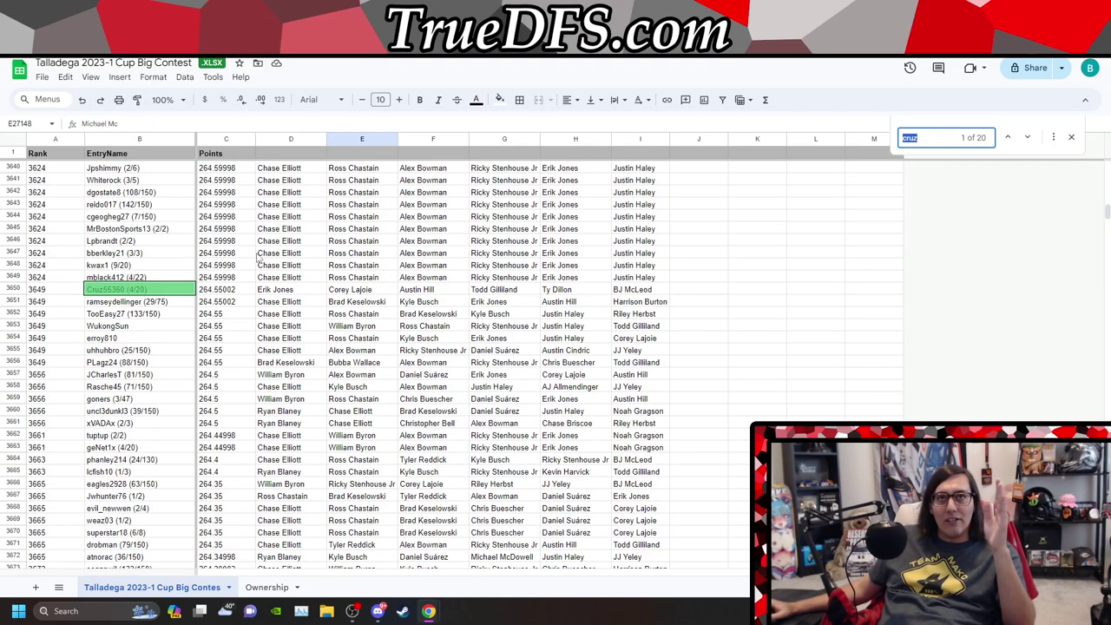
scroll(257, 254, up, 20)
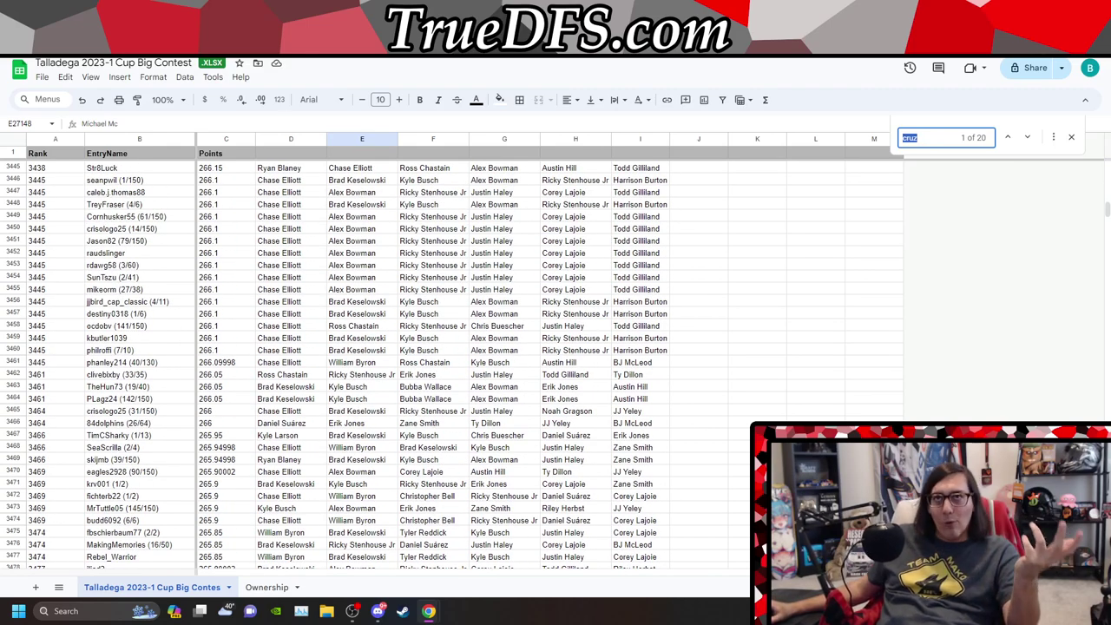
click(356, 39)
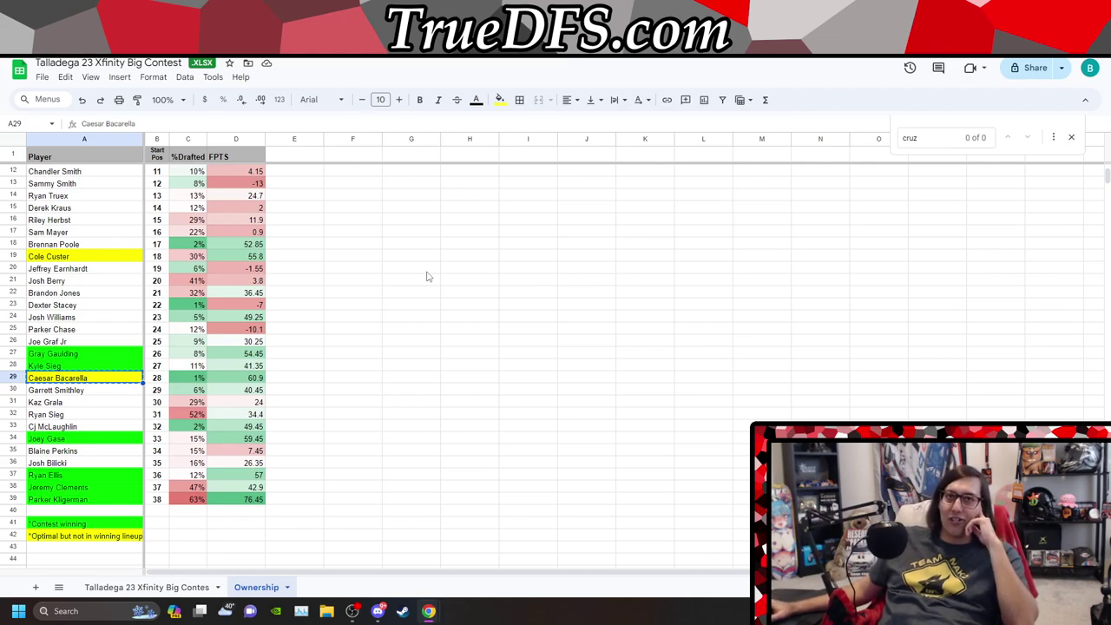
scroll(376, 326, down, 3)
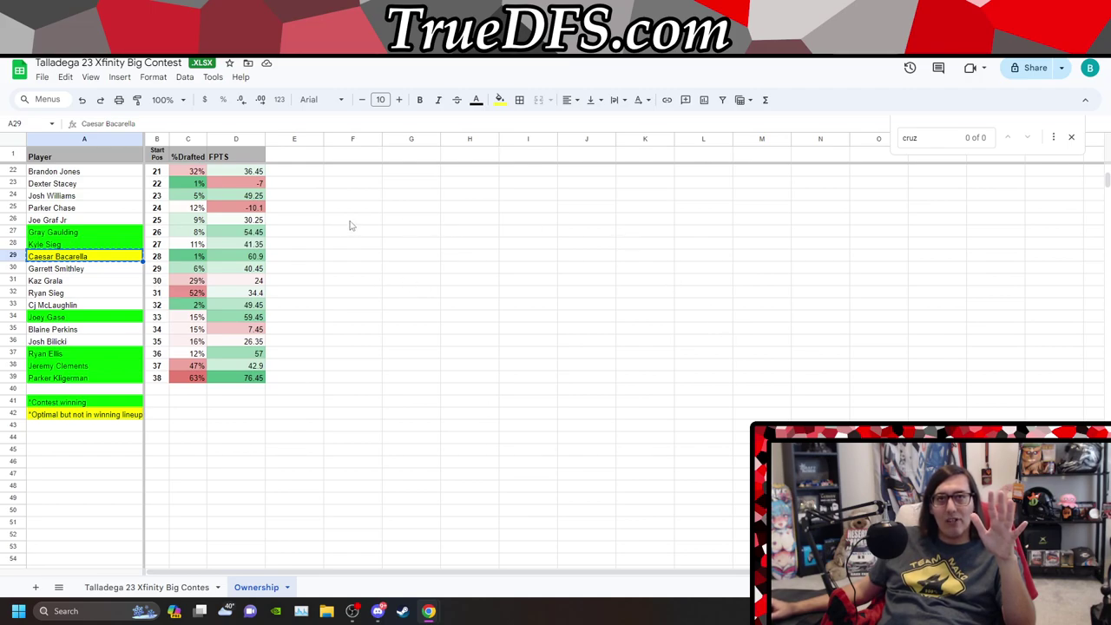
scroll(350, 224, up, 3)
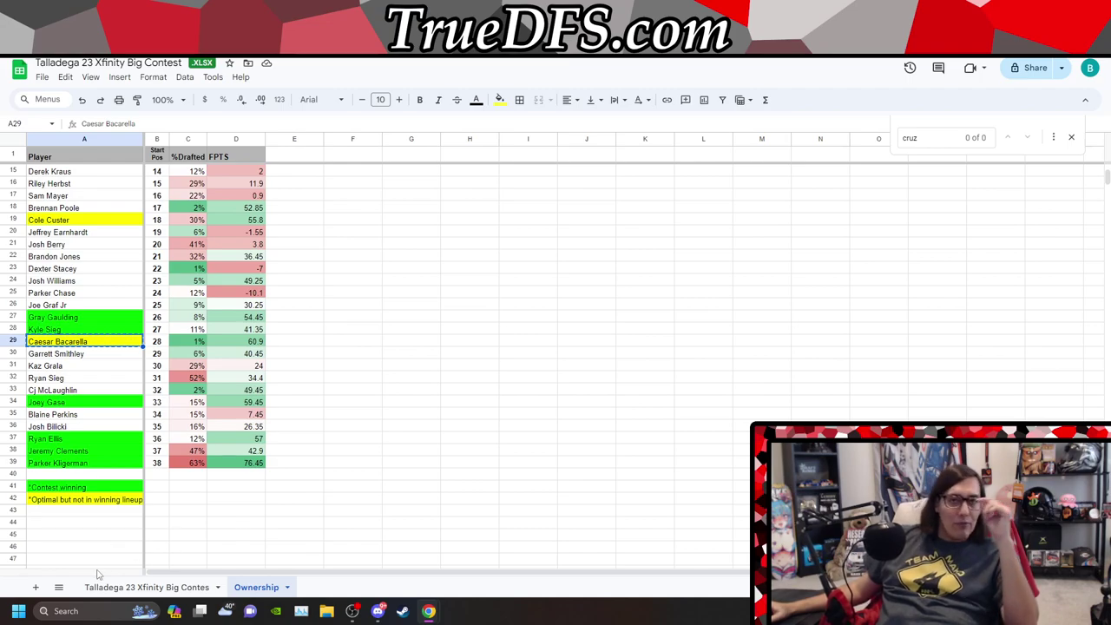
Step: Open the Xfinity contest entries sheet and step through the searched entrant's lineups up to the eighth match
click(59, 588)
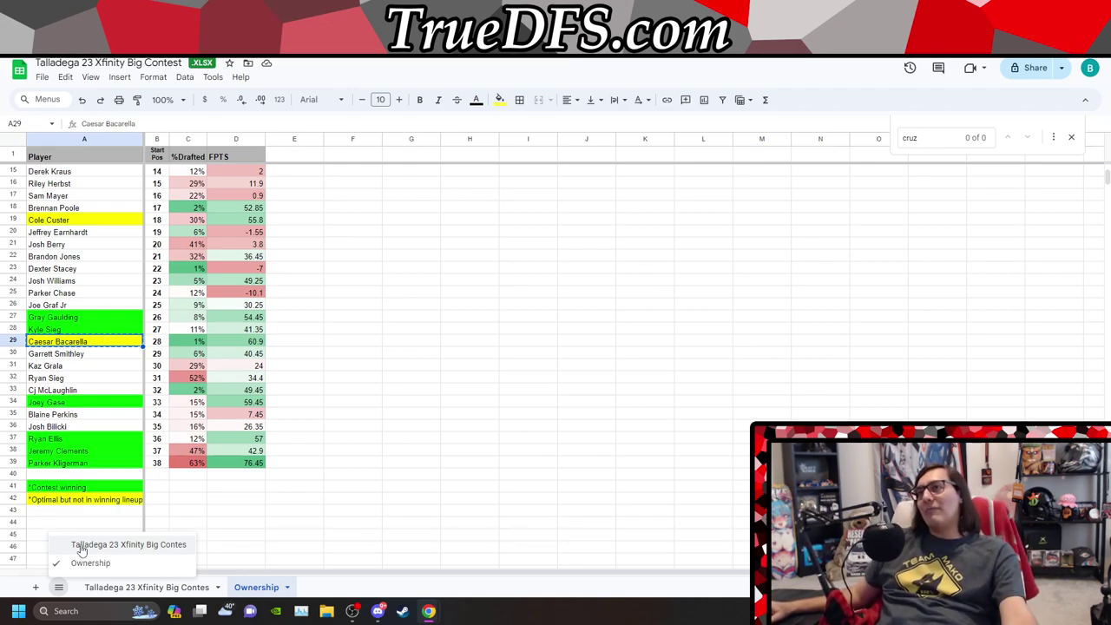
click(81, 549)
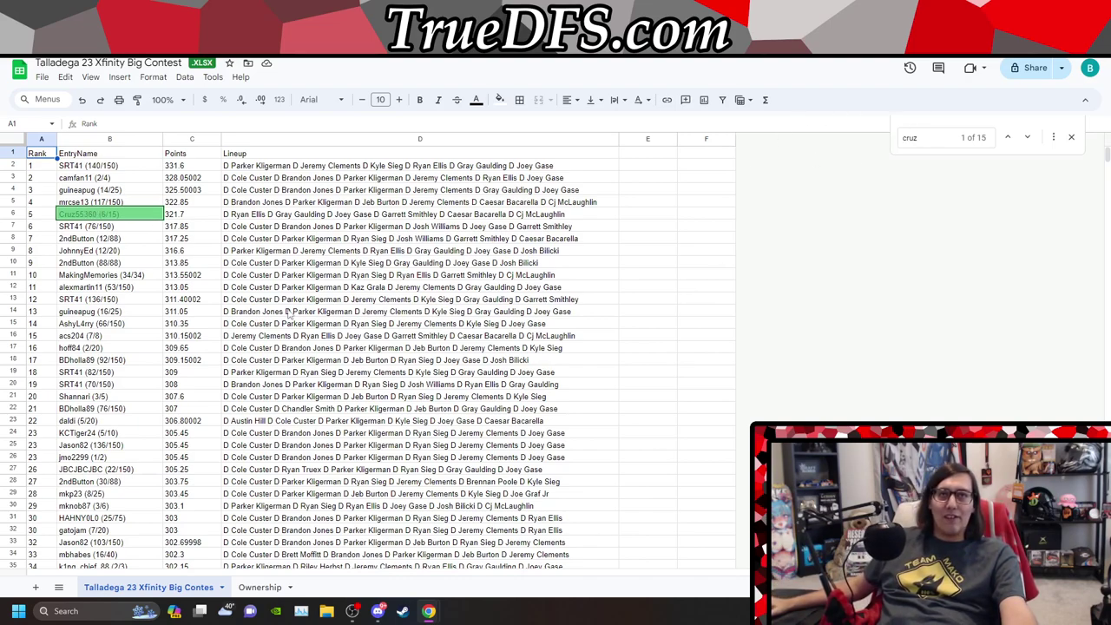
click(1028, 139)
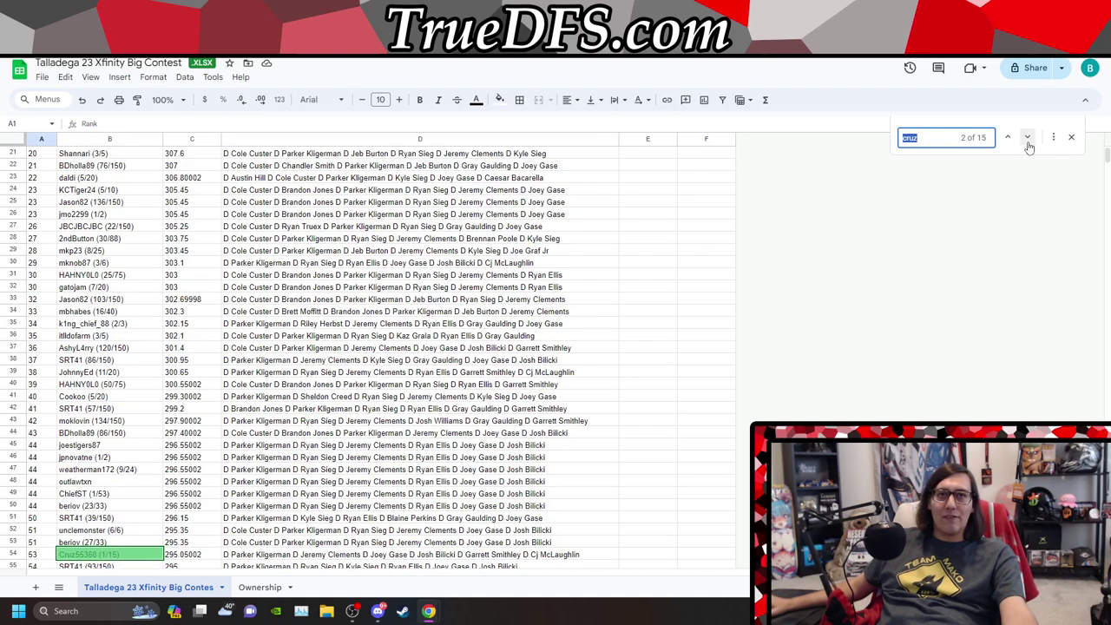
click(1028, 139)
click(1028, 138)
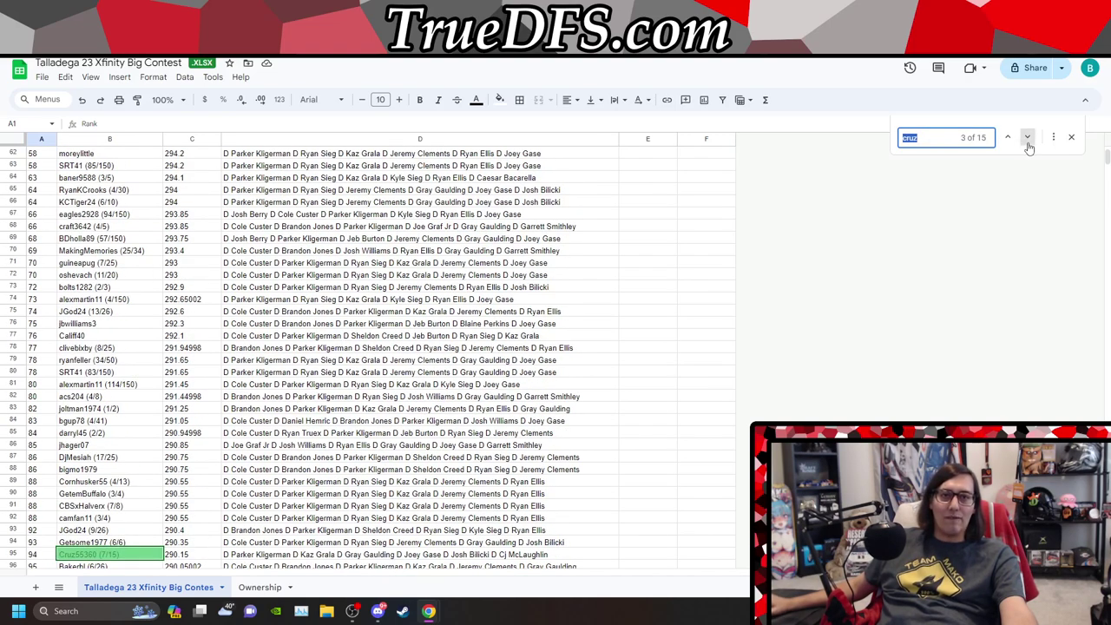
click(1027, 139)
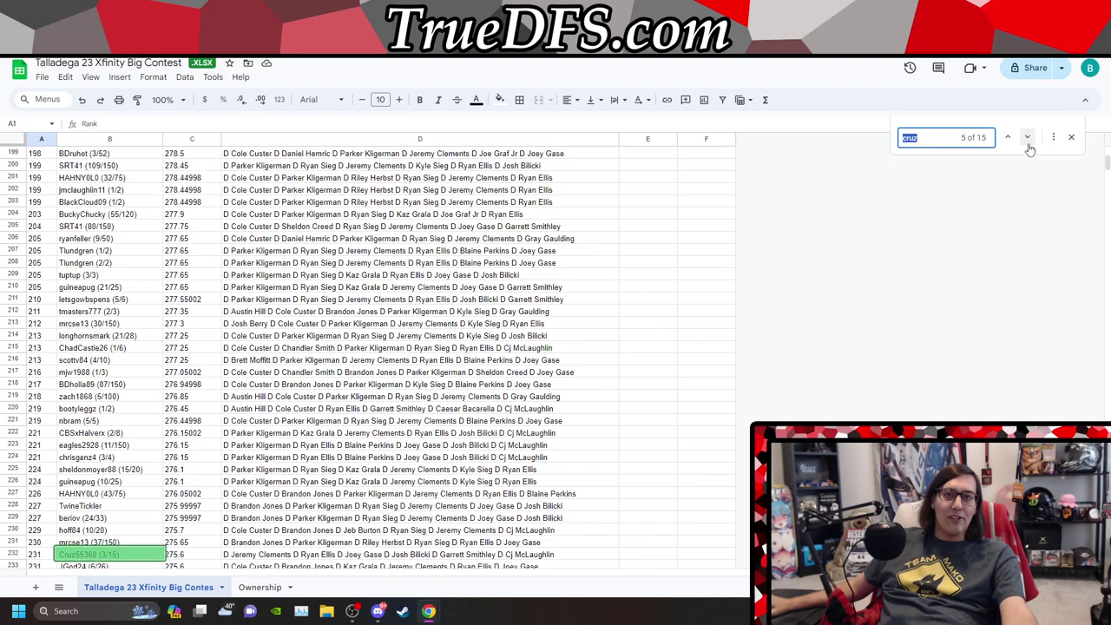
click(1028, 141)
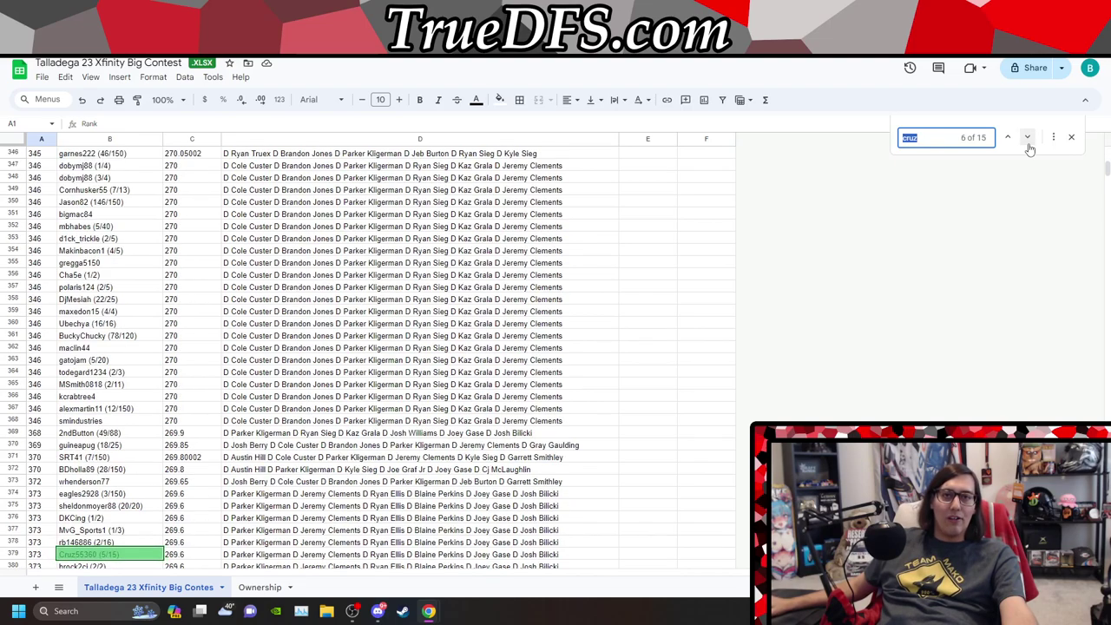
click(1028, 142)
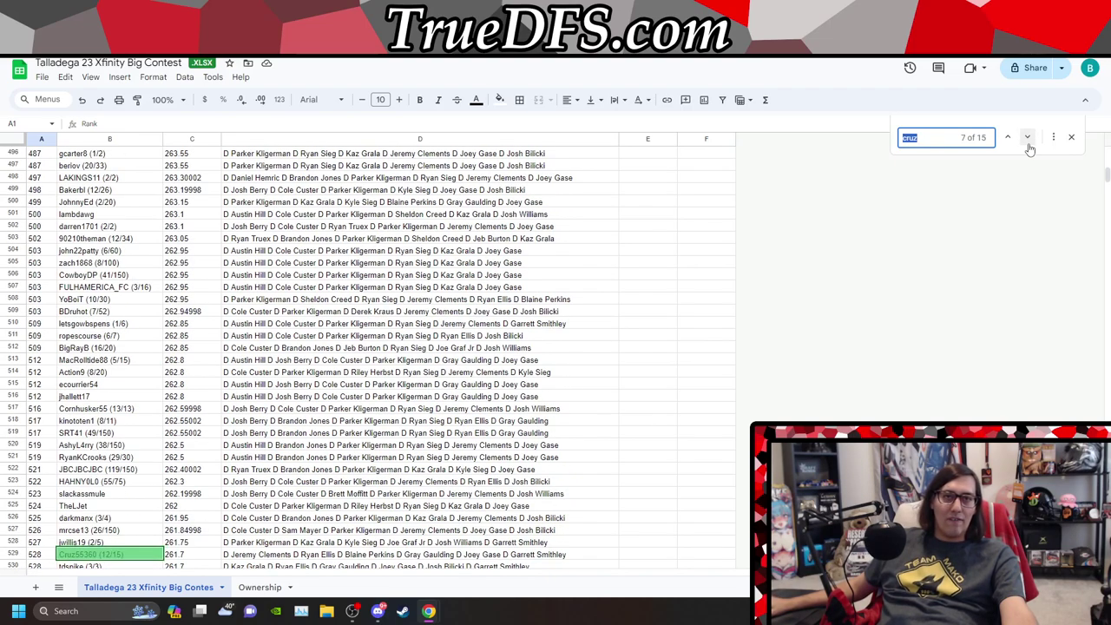
click(1027, 142)
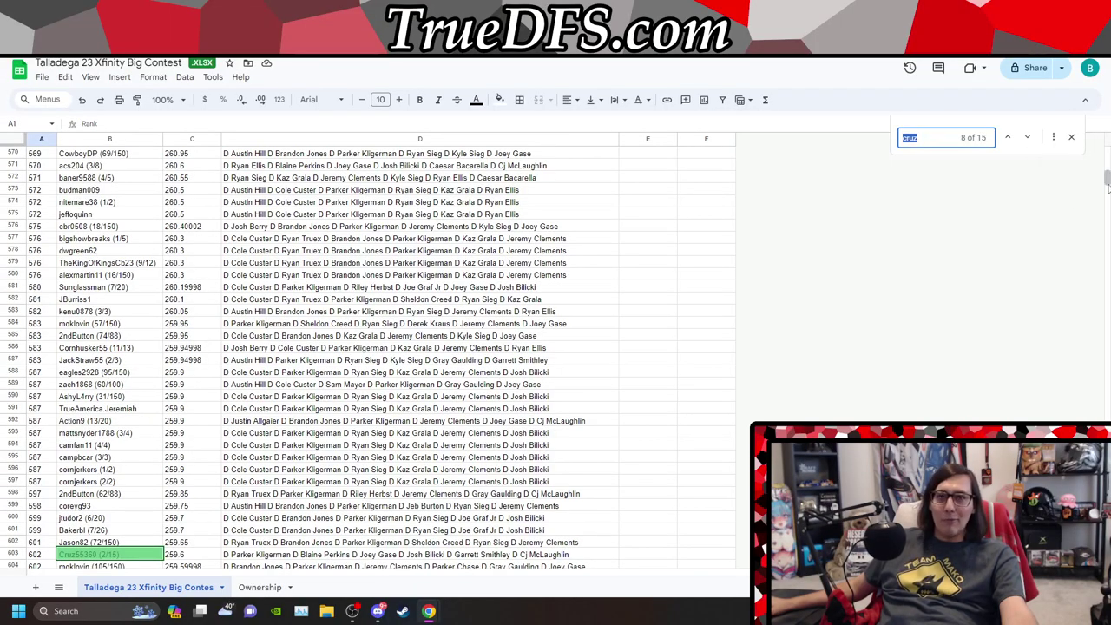
Step: Continue through the searched entrant's lineups from the ninth match to the last, and return to the first match among the top-ranked entries
mouse_move(1108, 178)
mouse_down()
mouse_move(1107, 560)
mouse_move(1108, 150)
mouse_move(1108, 182)
mouse_up()
click(1028, 137)
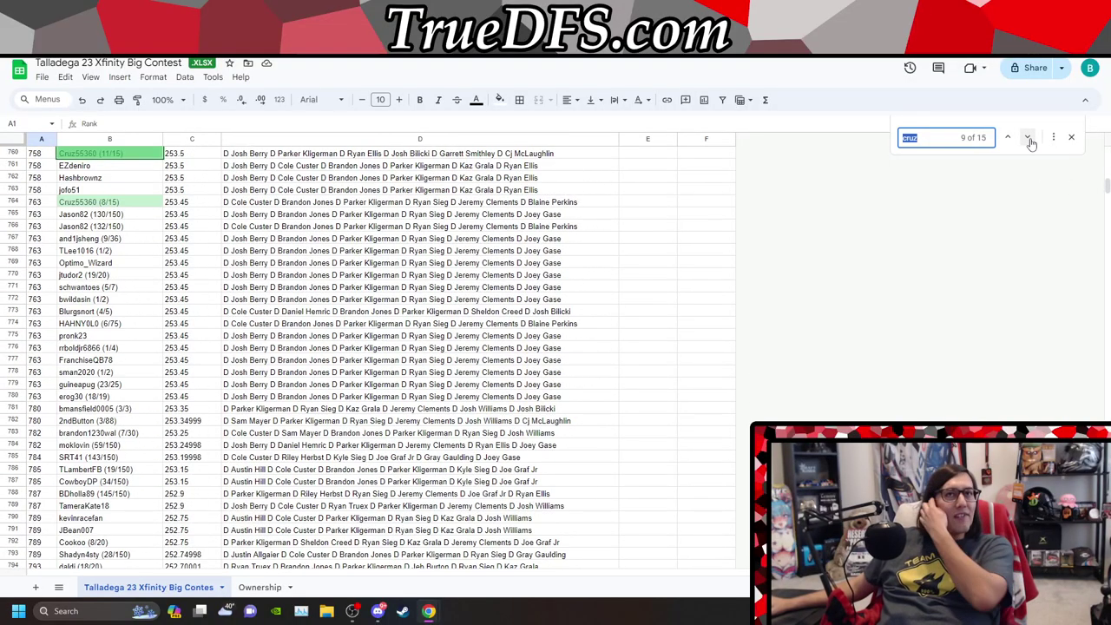
click(1028, 137)
click(1028, 137)
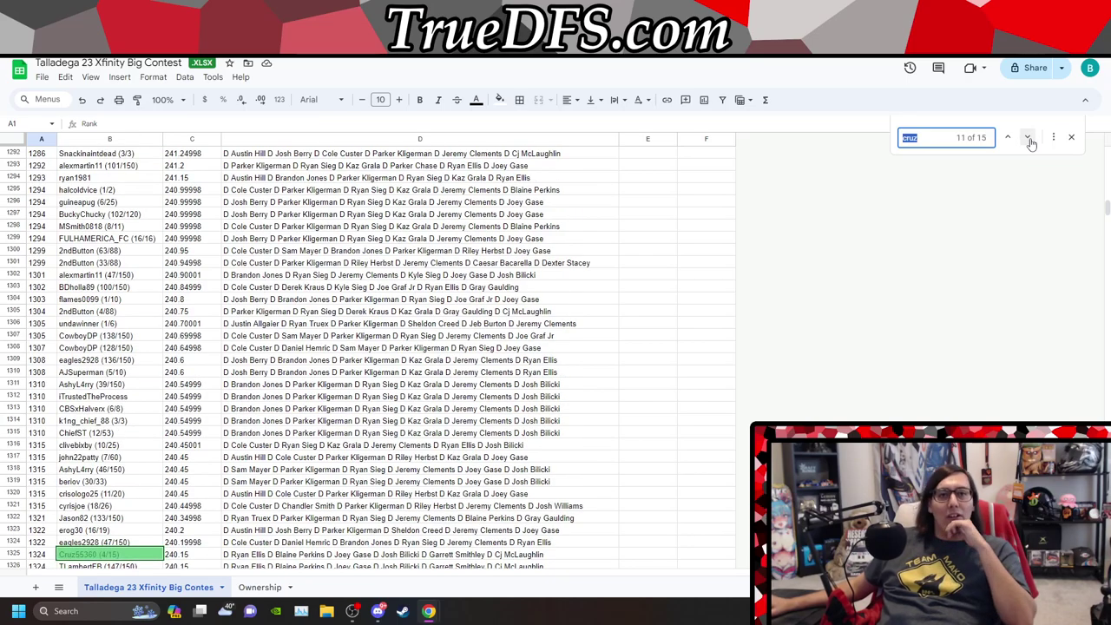
click(1028, 137)
click(1028, 137)
click(1028, 137)
click(1028, 137)
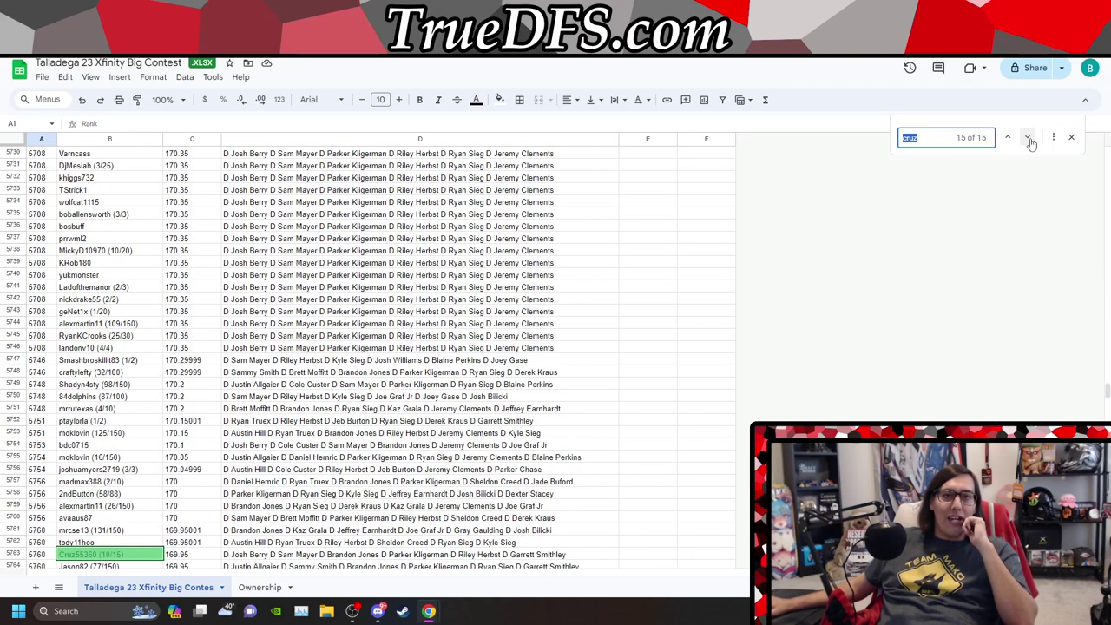
click(1028, 137)
click(1028, 137)
click(1007, 137)
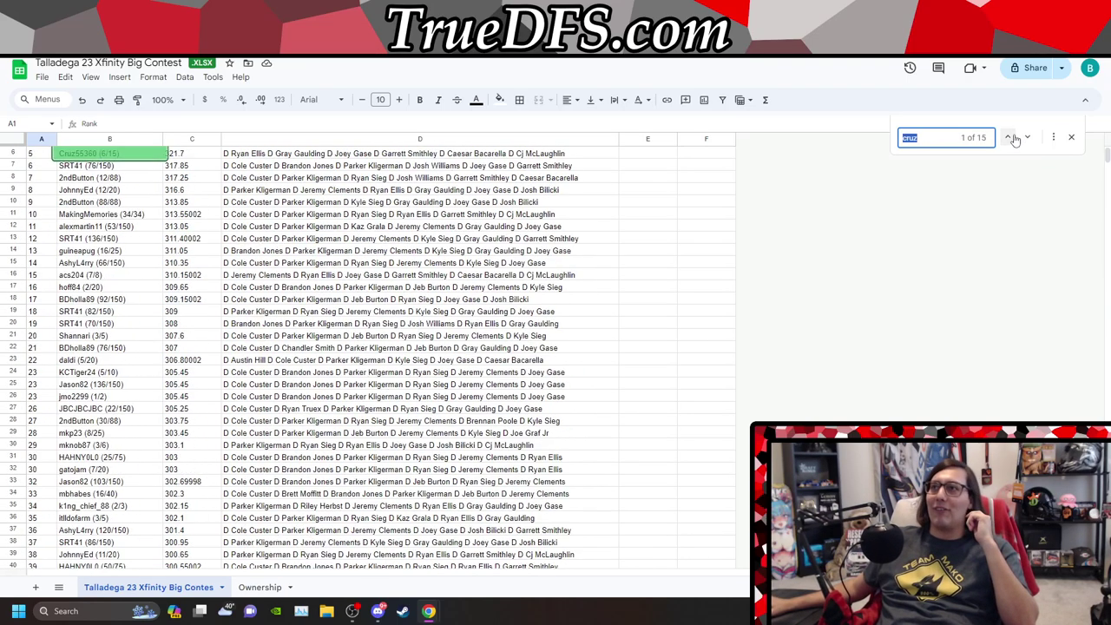
scroll(744, 372, up, 2)
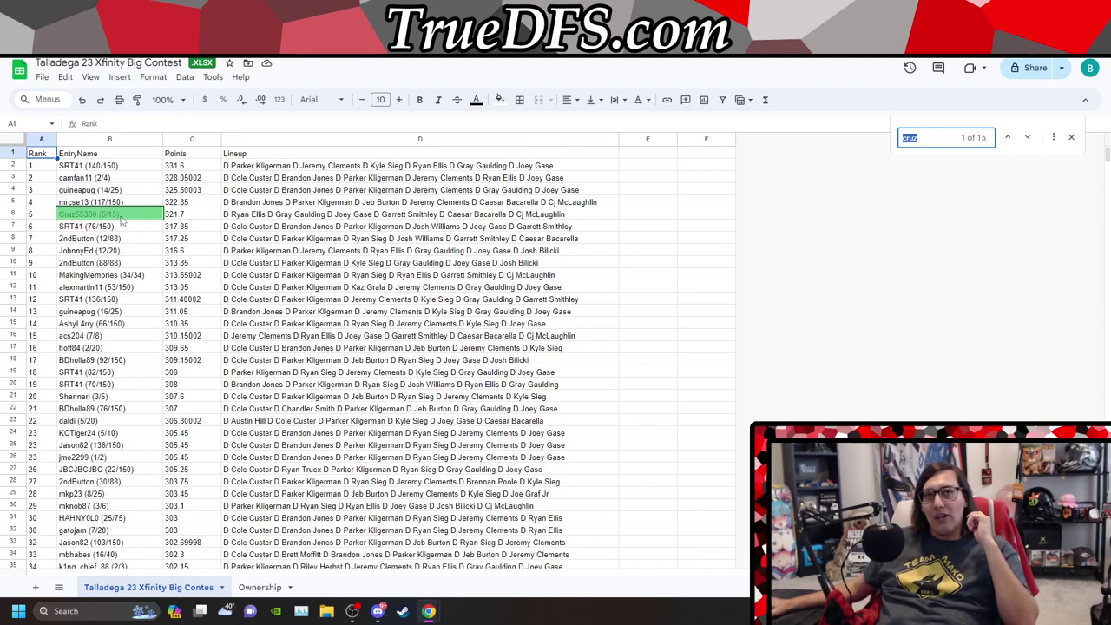
Step: Examine the highest-ranked Xfinity entries down to rank 15 and check the drivers' ownership in the Ownership sheet
click(926, 139)
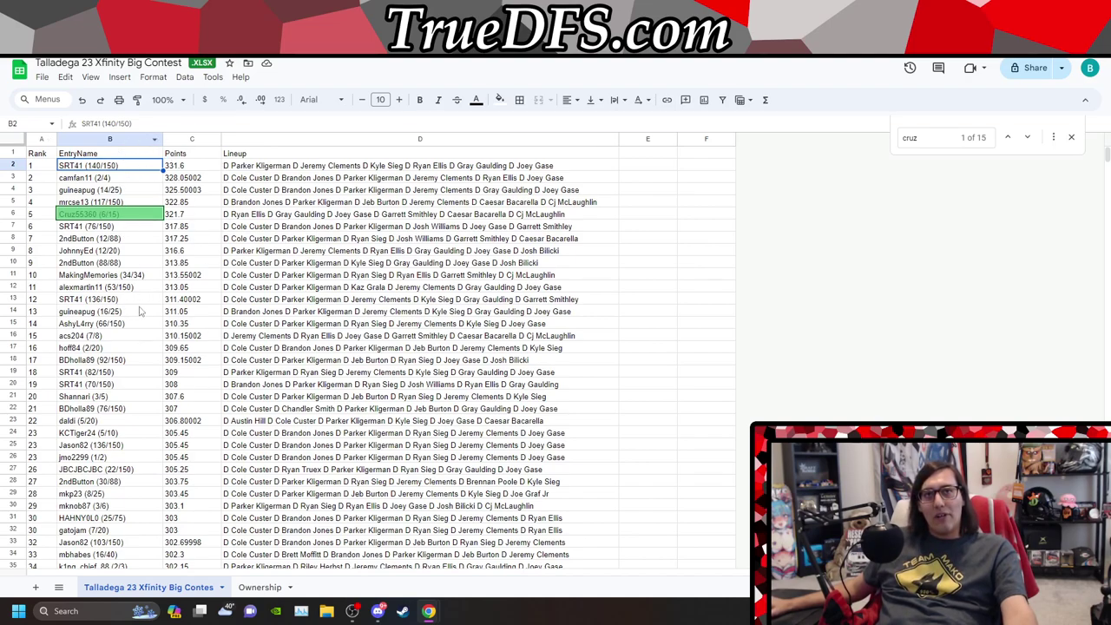
click(132, 340)
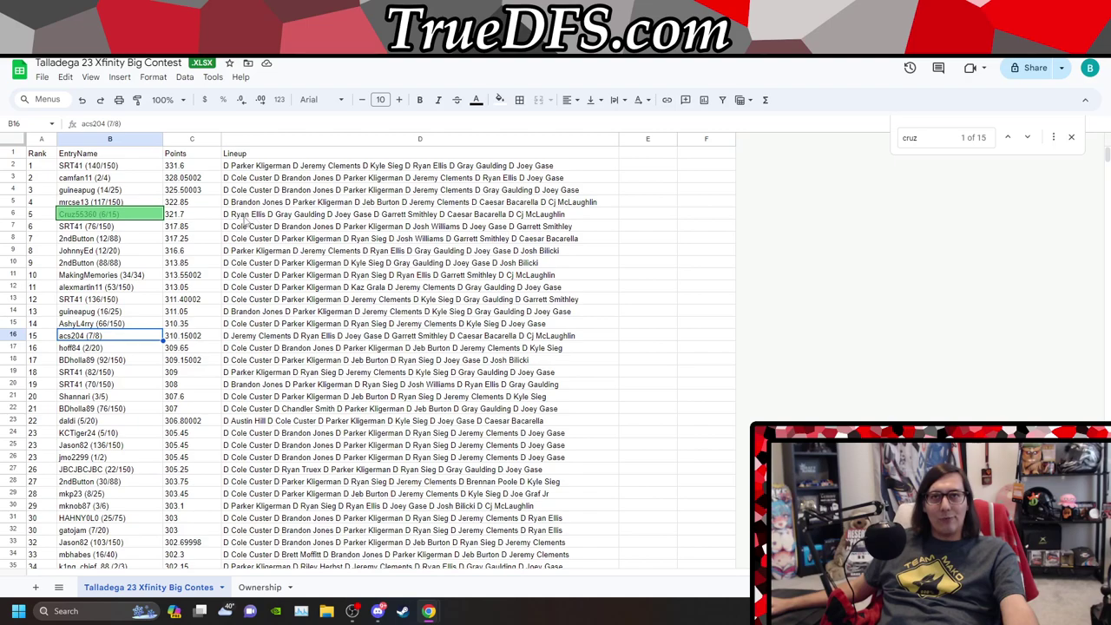
click(257, 588)
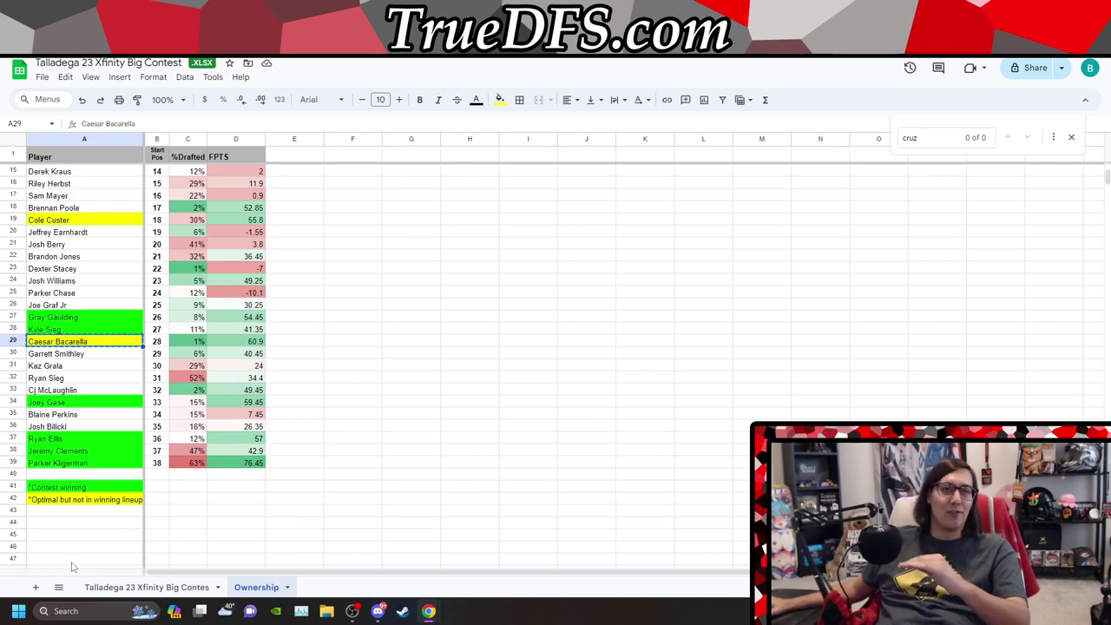
Step: Return to the Xfinity entries sheet and examine entrants' entry counts and lineups down to rank 40
click(59, 591)
click(104, 546)
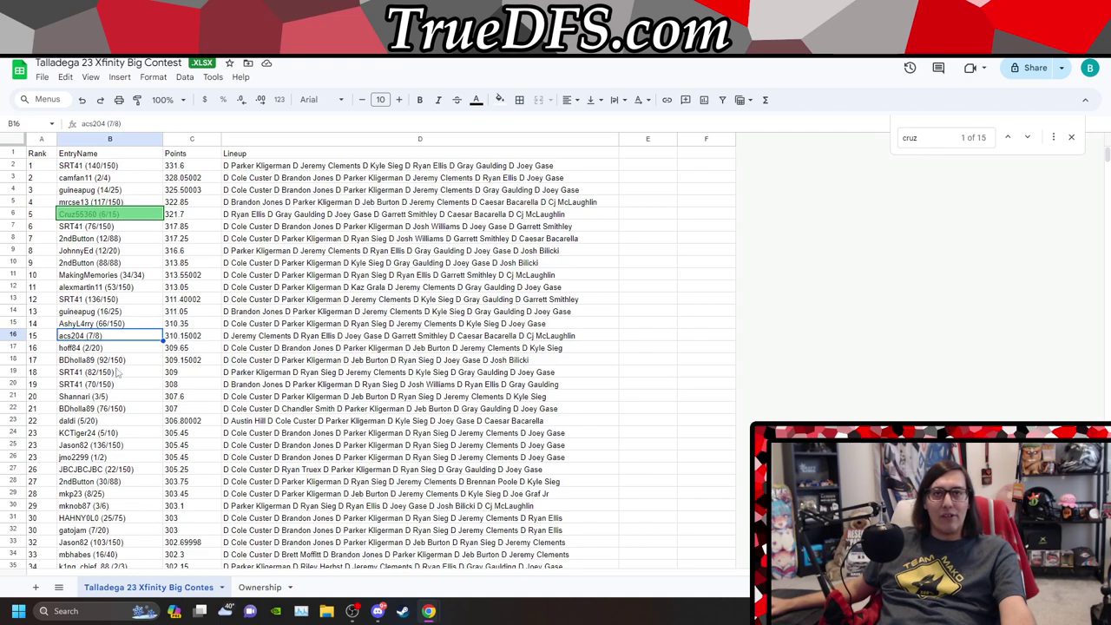
scroll(122, 456, down, 1)
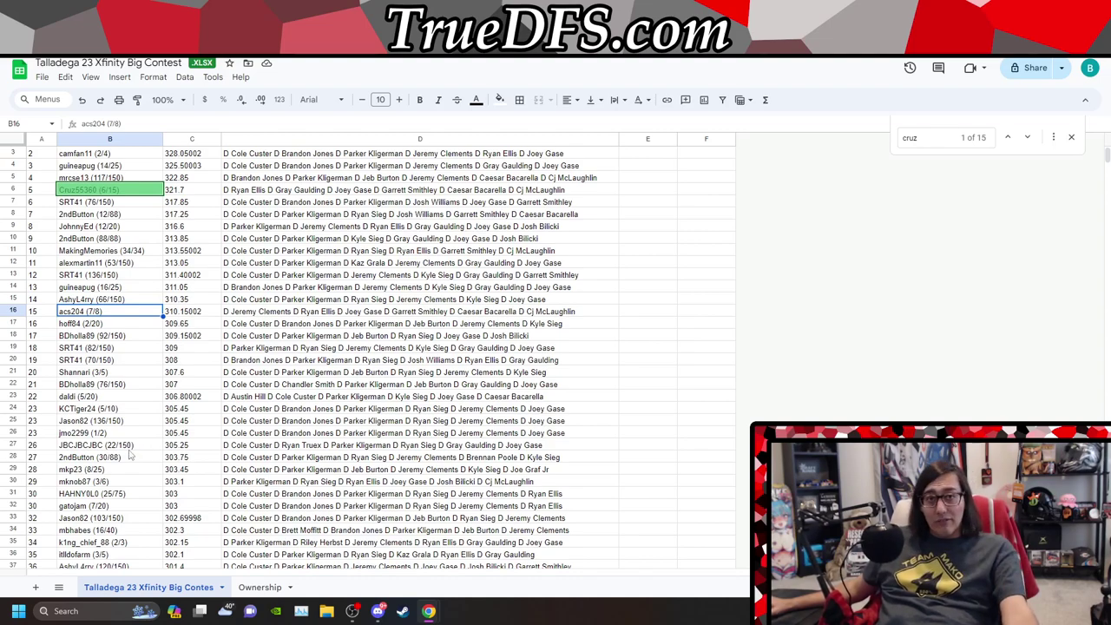
scroll(128, 447, down, 1)
click(139, 470)
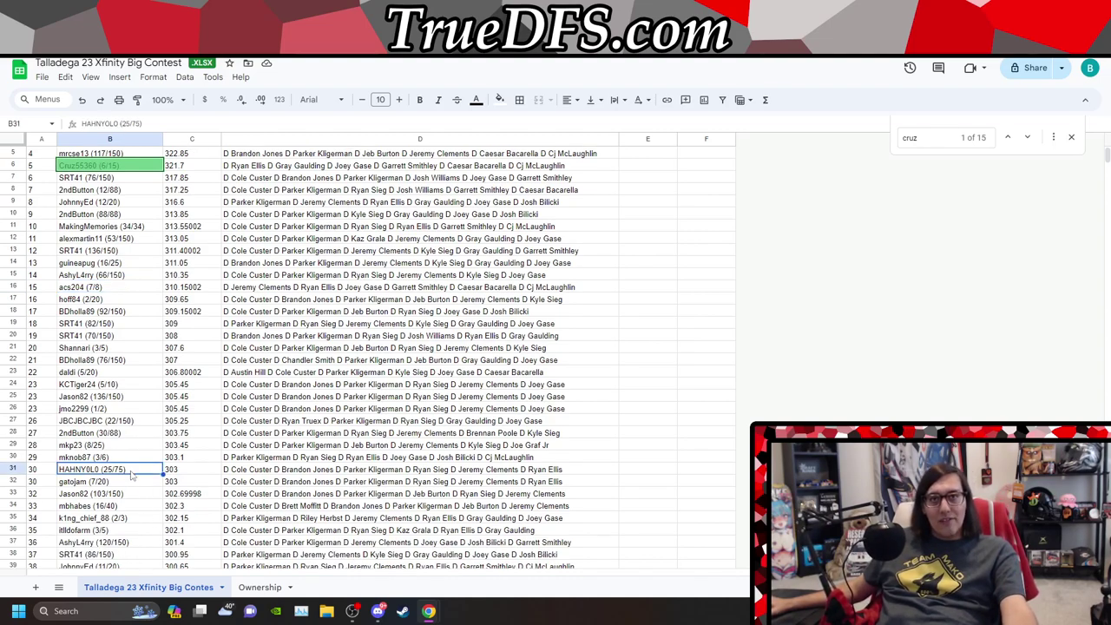
scroll(146, 470, down, 1)
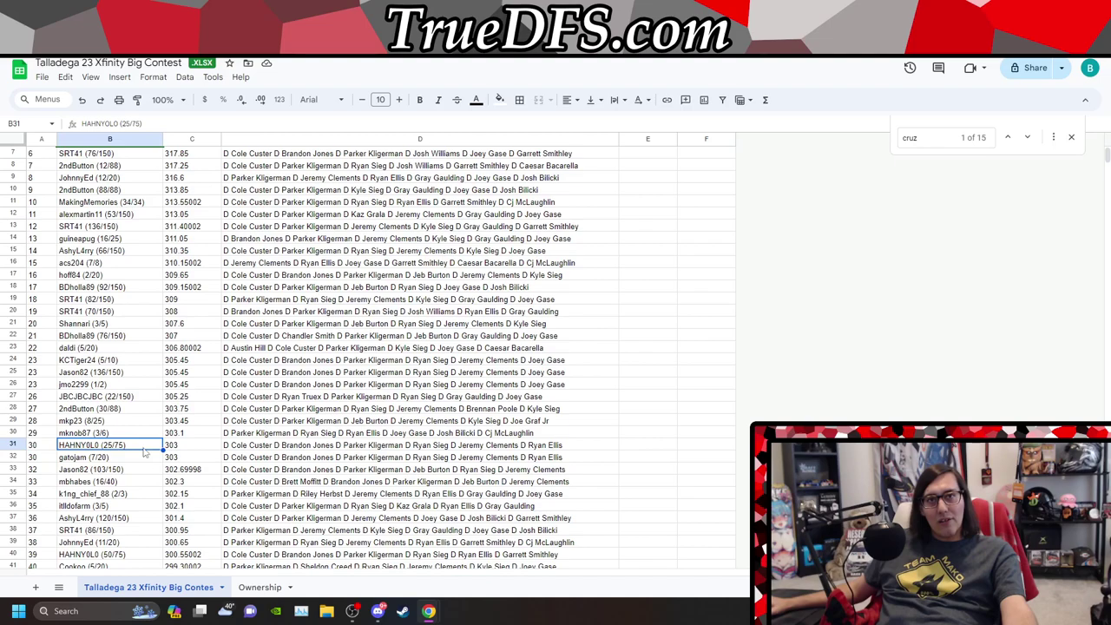
click(132, 484)
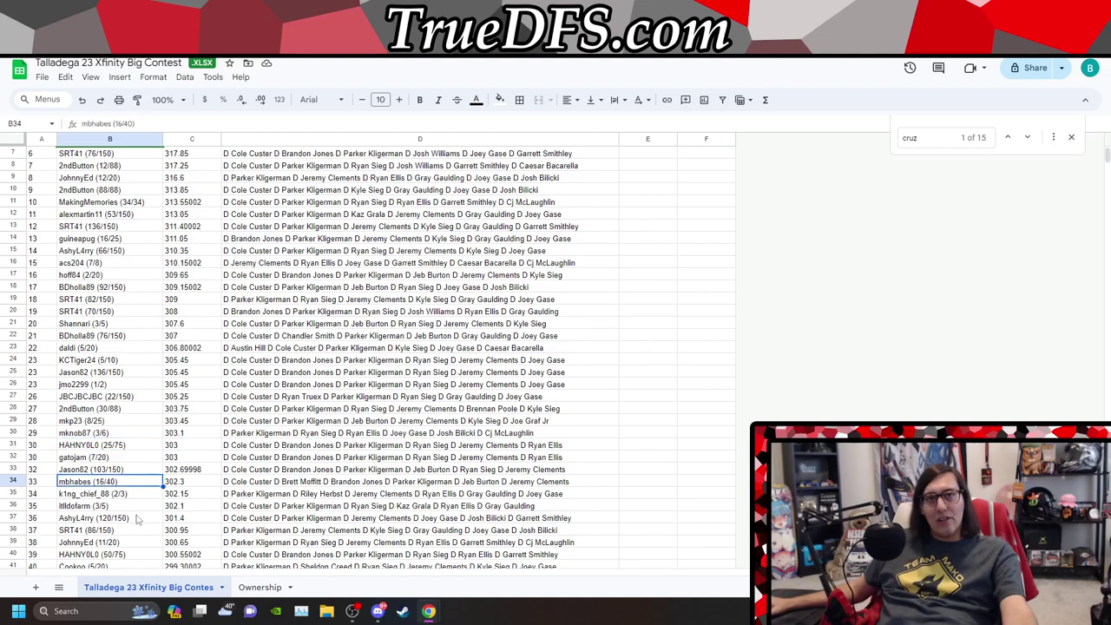
scroll(137, 519, down, 2)
click(139, 470)
scroll(150, 517, down, 1)
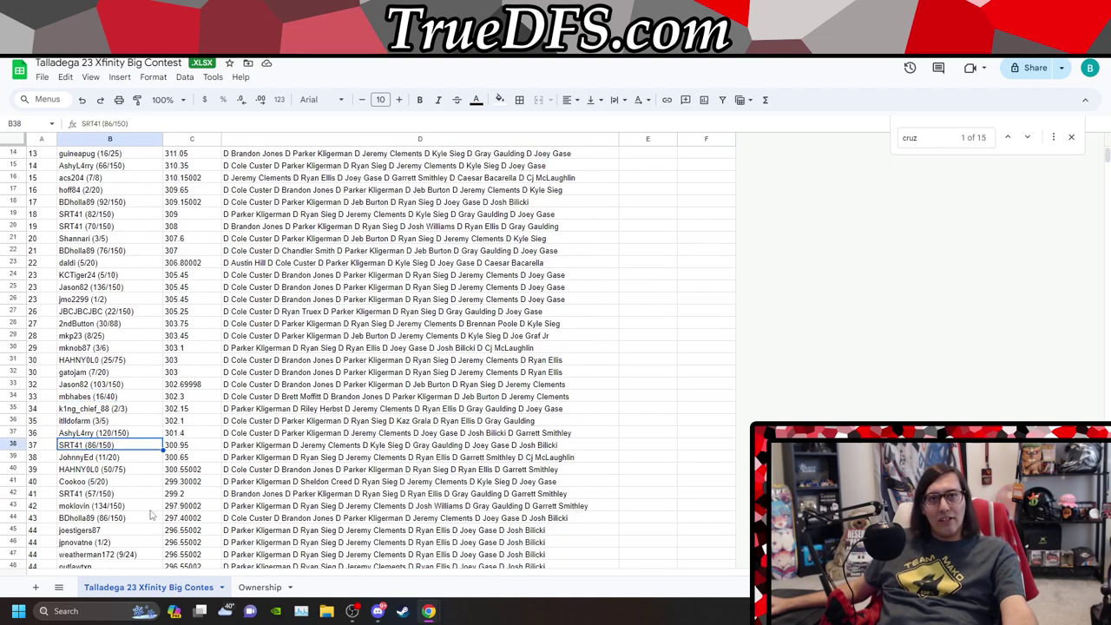
click(135, 484)
Step: Examine entrants' entry counts and lineups in the Xfinity contest from rank 40 down to about rank 88
scroll(149, 566, down, 3)
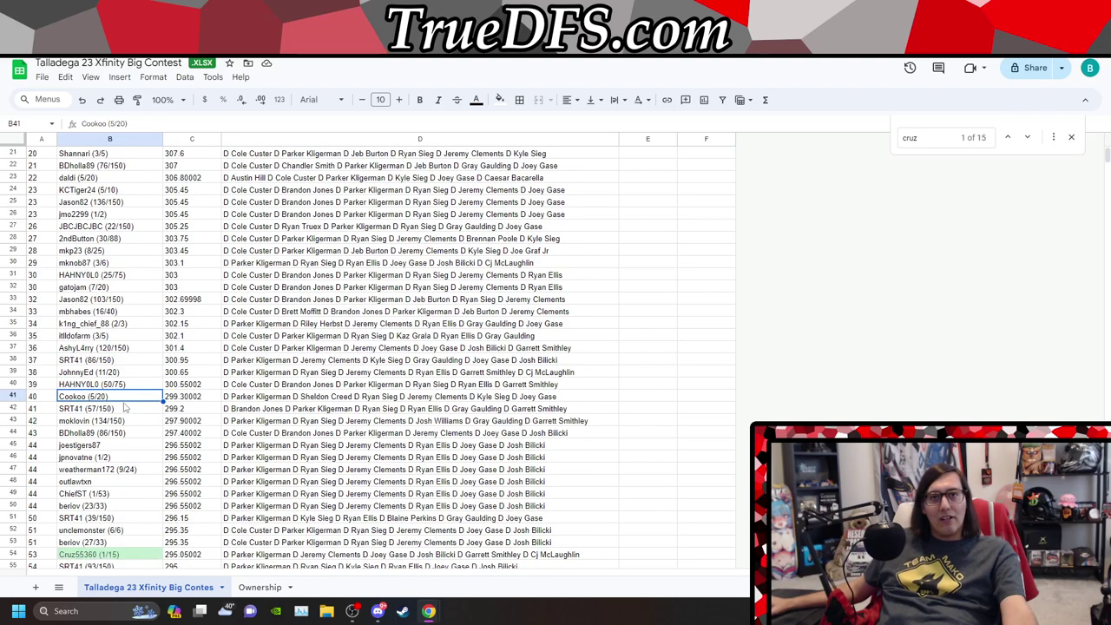
click(126, 518)
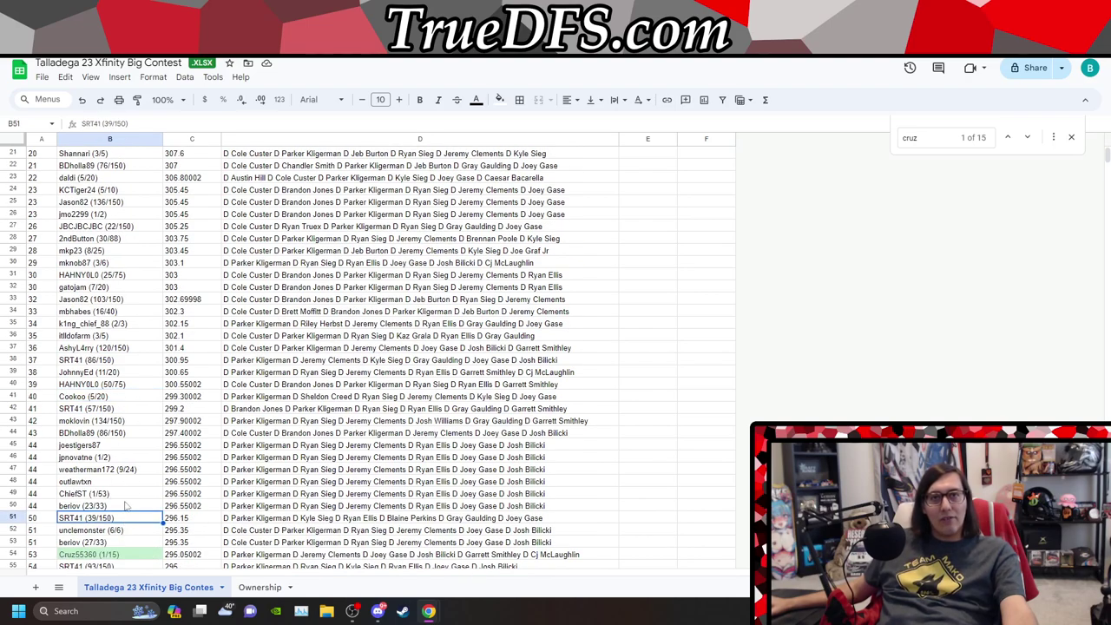
scroll(126, 506, down, 2)
scroll(126, 492, down, 1)
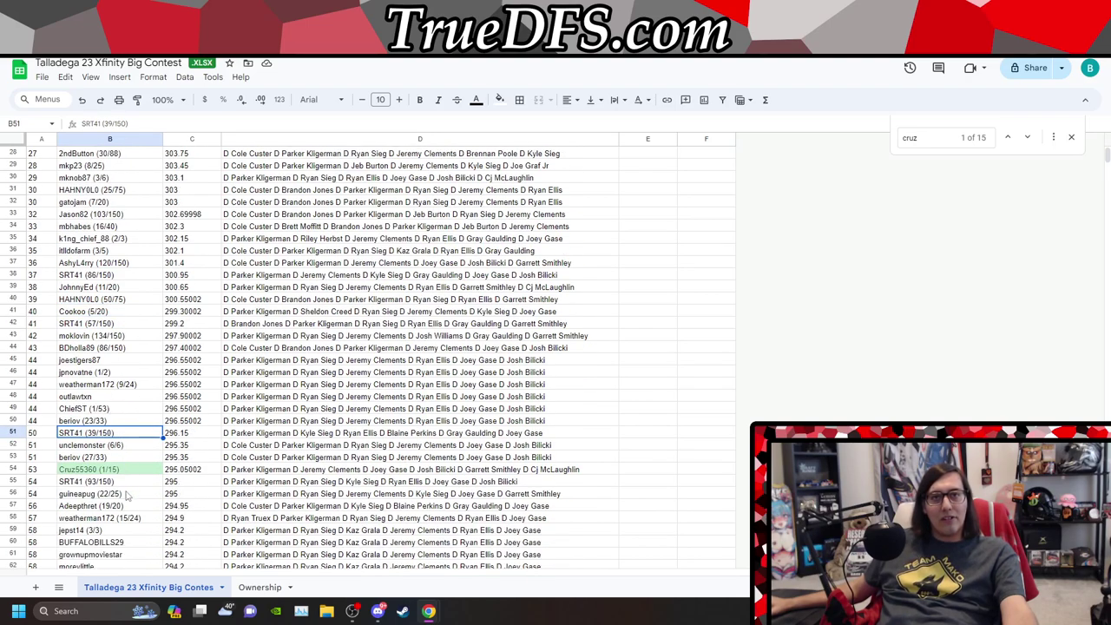
scroll(128, 488, down, 2)
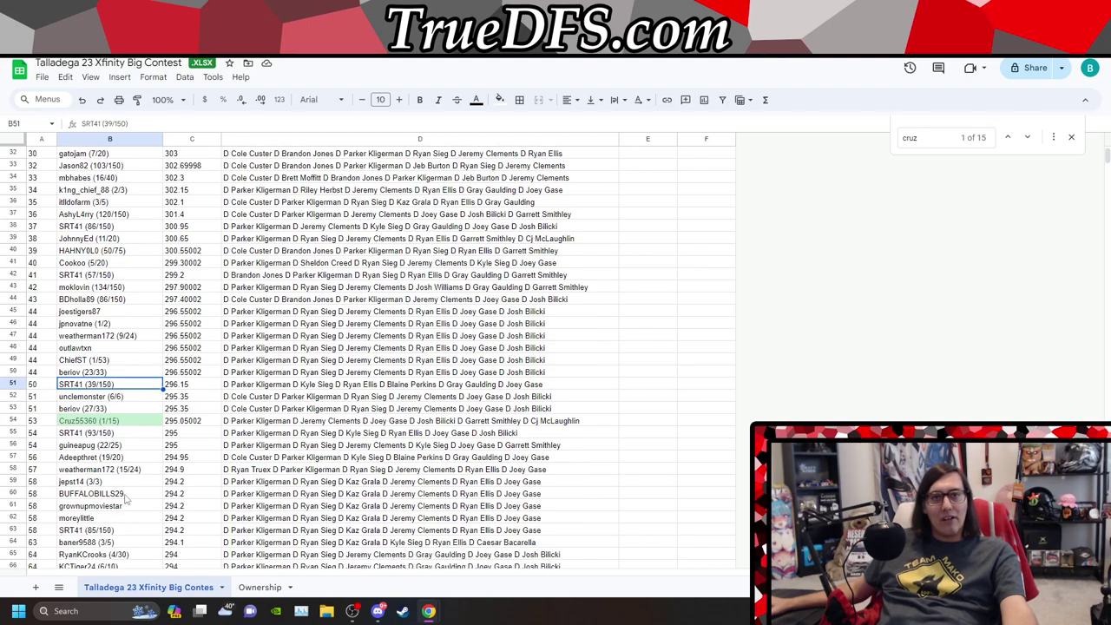
click(126, 531)
scroll(126, 476, down, 4)
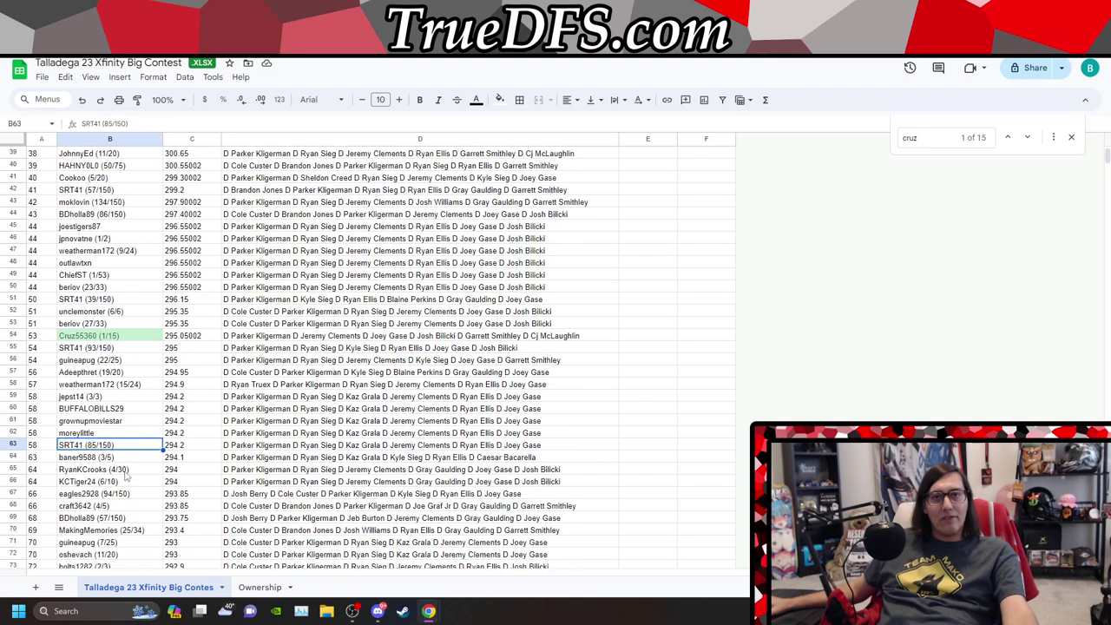
scroll(126, 476, down, 3)
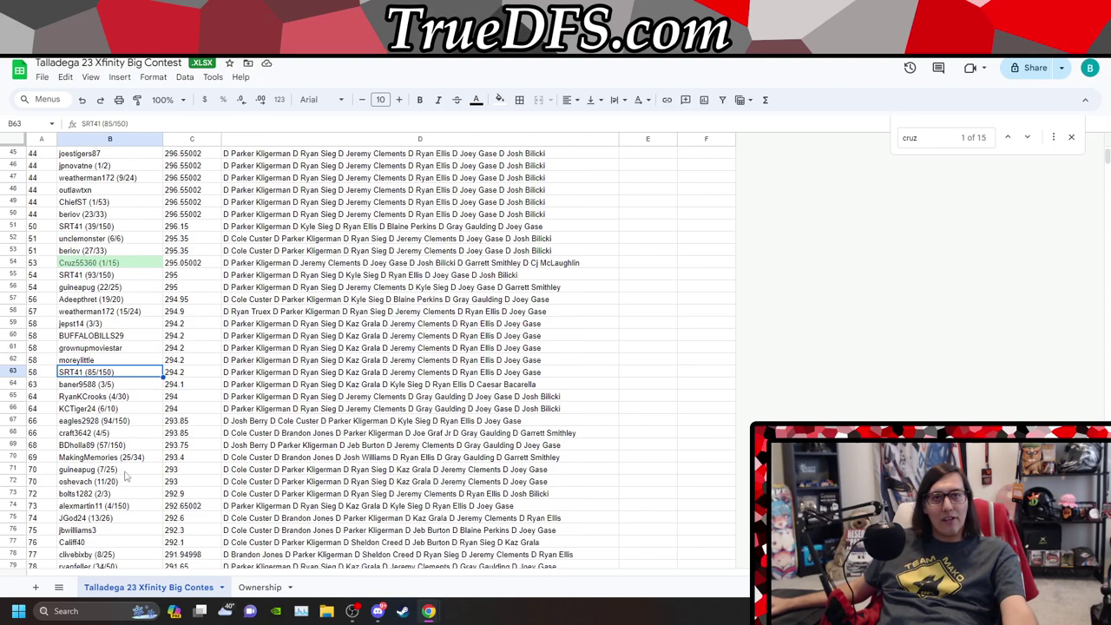
scroll(127, 474, down, 1)
click(122, 506)
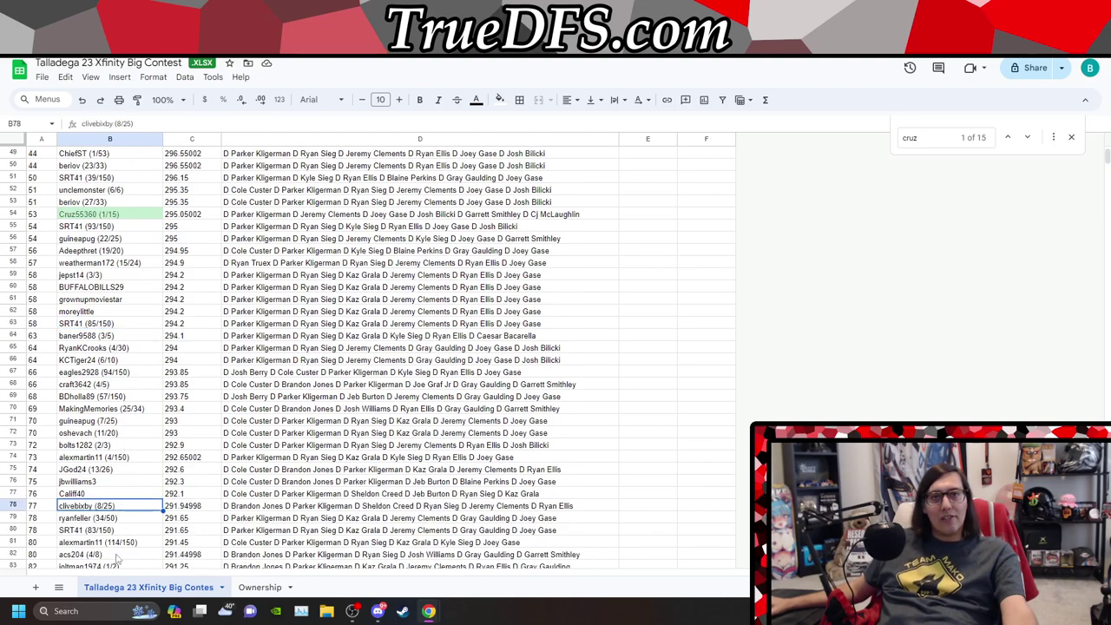
scroll(135, 486, down, 3)
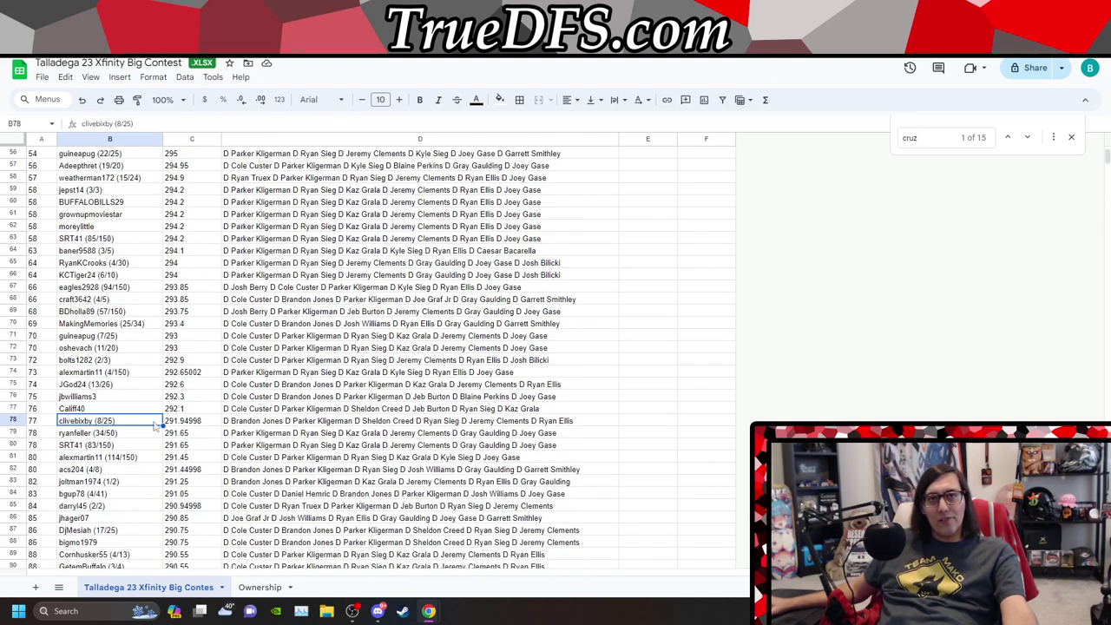
Step: Check the 80th-ranked entrant's lineup in the Talladega 23 Xfinity contest and return to the highest-ranked entries
click(124, 471)
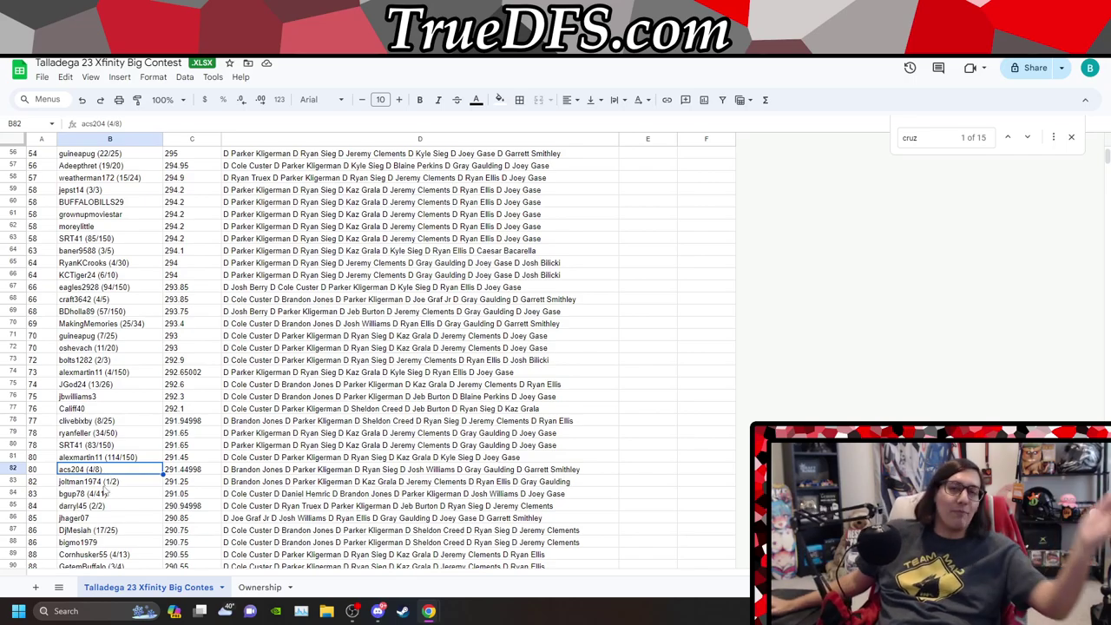
scroll(106, 491, up, 10)
scroll(106, 492, up, 5)
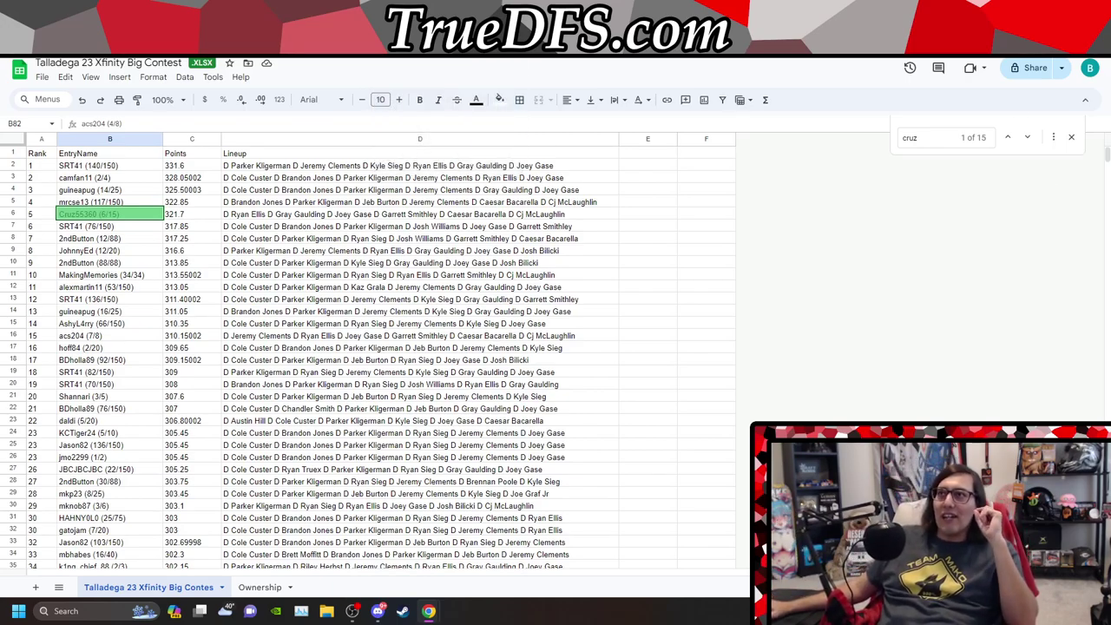
Step: Switch to the Racing-Reference pages and bring up Denny Hamlin's last 10 Daytona and Talladega results
key(alt+Tab)
key(ctrl+Return)
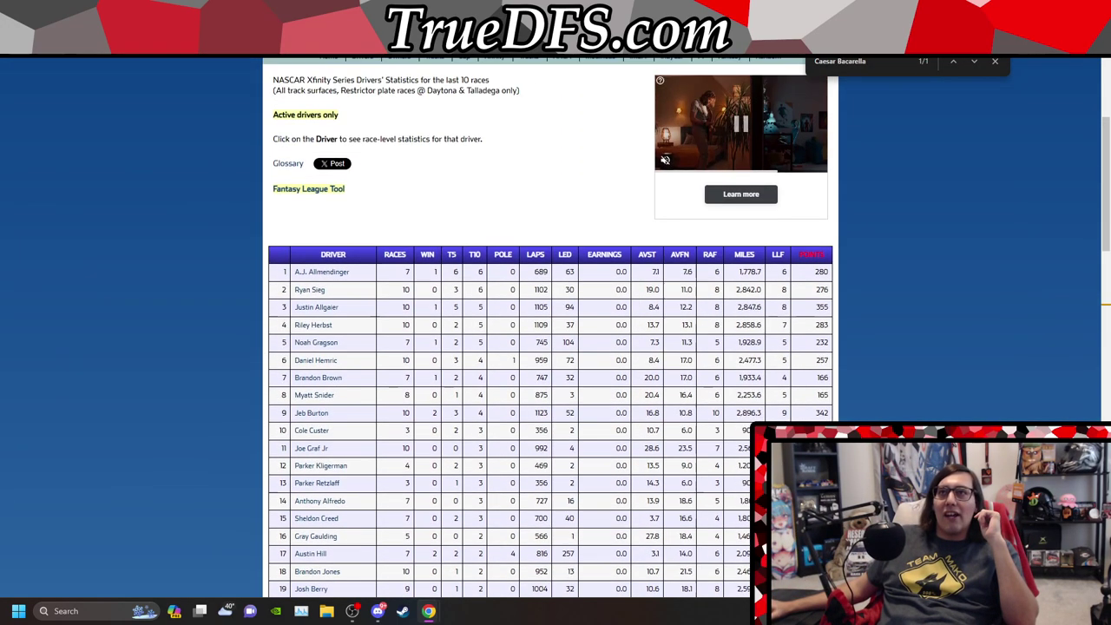
key(ctrl+Tab)
key(ctrl+Tab)
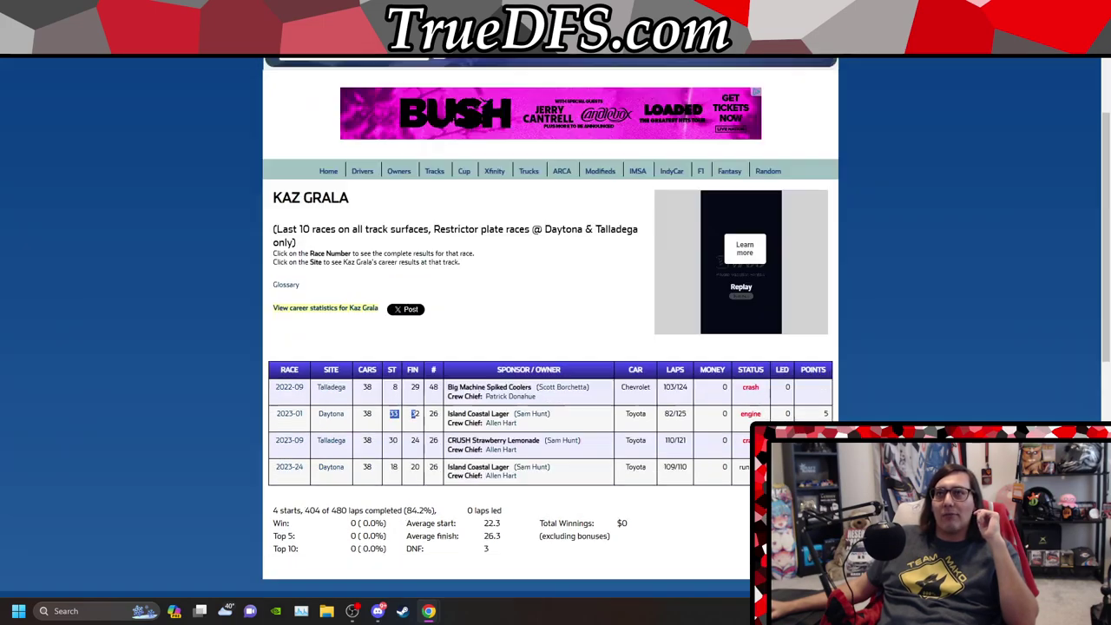
key(ctrl+Tab)
key(ctrl+Tab)
key(ctrl+Tab)
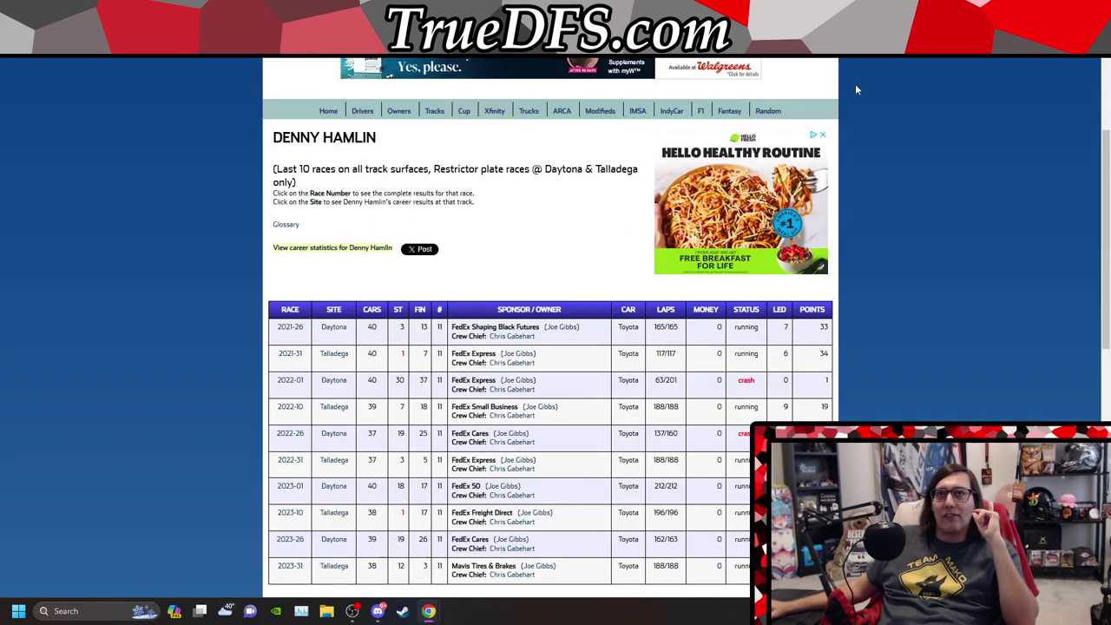
scroll(301, 322, down, 2)
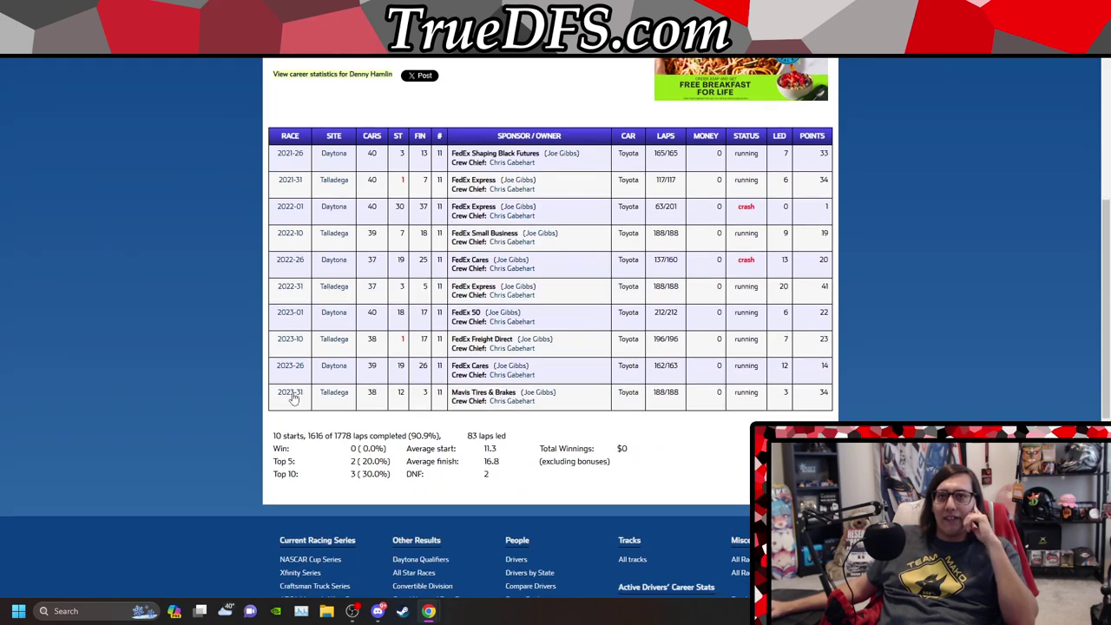
Step: Open the results of races 2023-31, 2023-26, 2023-10 and 2023-01 from Denny Hamlin's race list in separate tabs
right_click(290, 393)
click(312, 404)
right_click(289, 372)
click(311, 383)
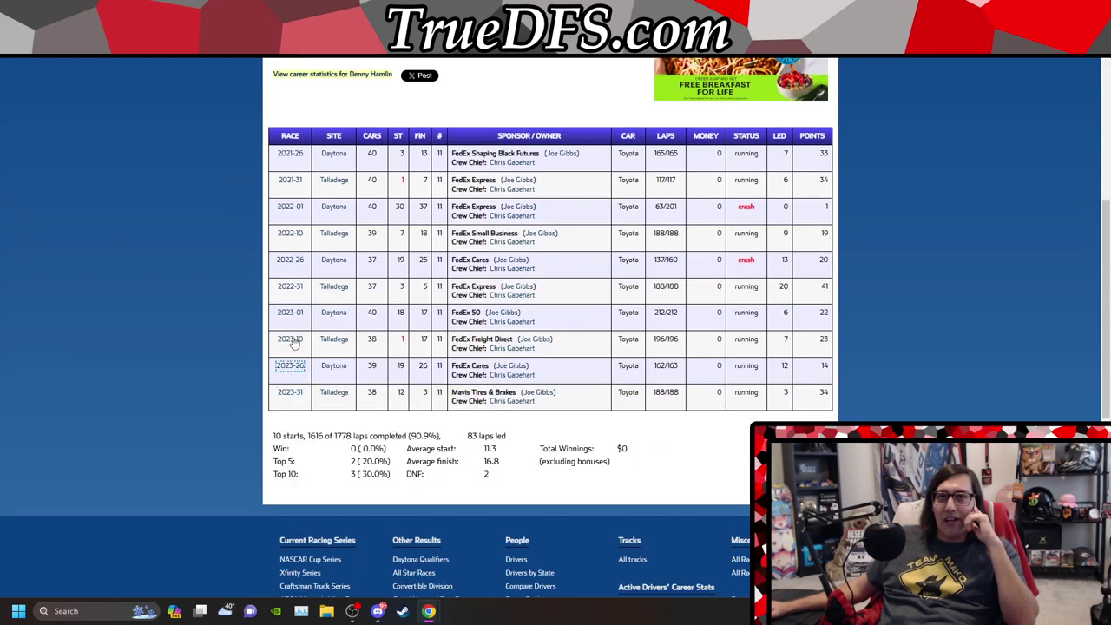
right_click(291, 341)
click(311, 352)
right_click(293, 320)
click(311, 330)
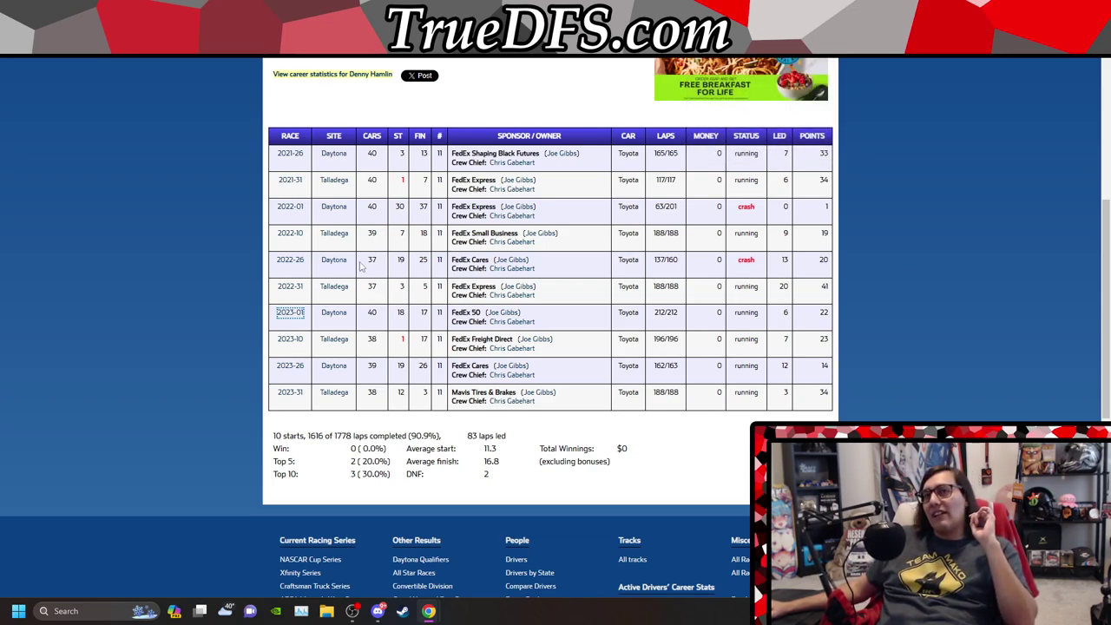
Step: Examine the full results of Daytona race 2022-26 and bring up the Ownership sheet of the Talladega 2023-1 Cup contest
click(290, 260)
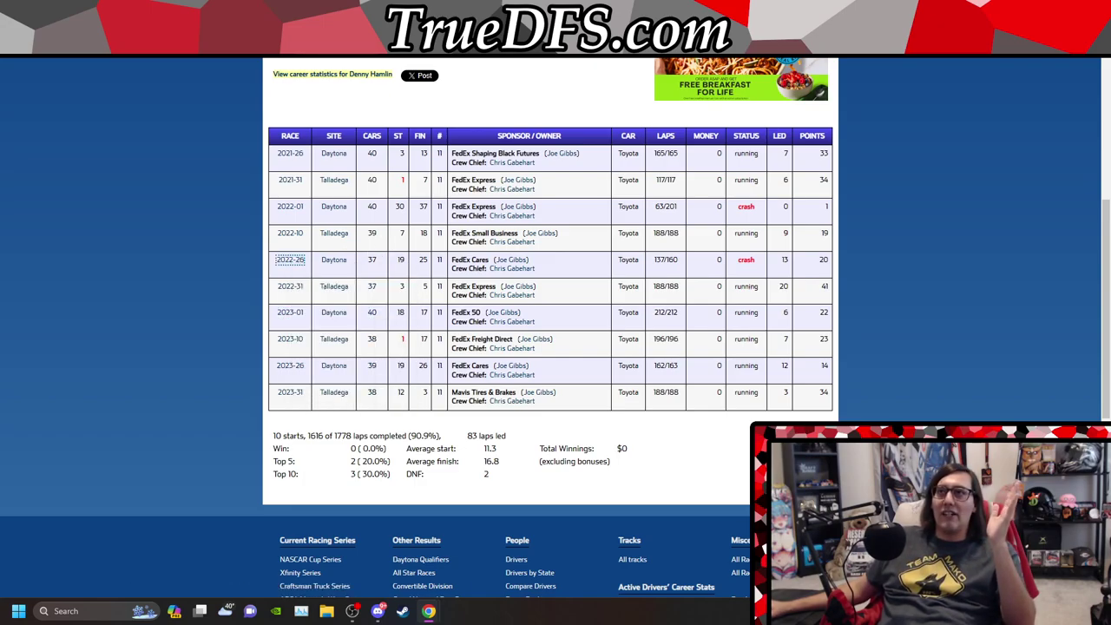
scroll(725, 246, down, 6)
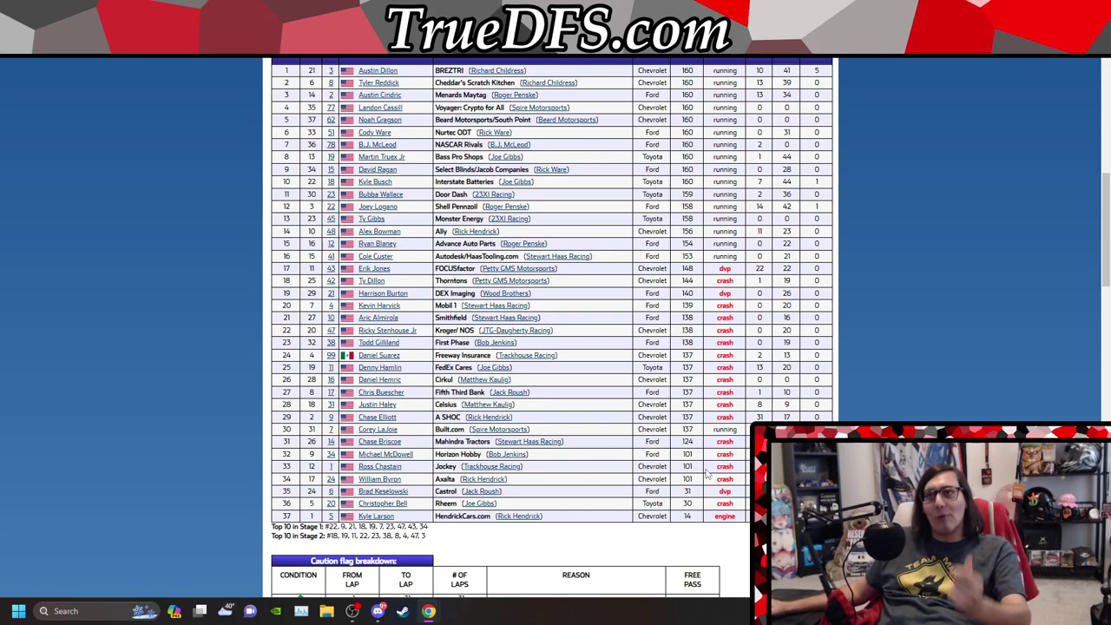
key(ctrl+Tab)
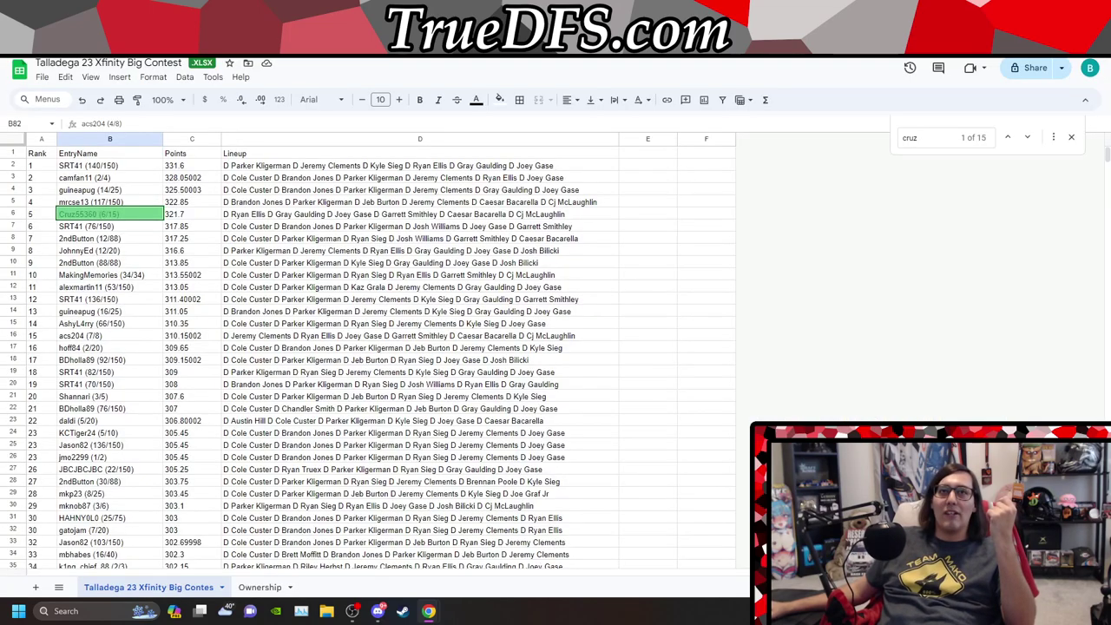
key(ctrl+Tab)
click(261, 587)
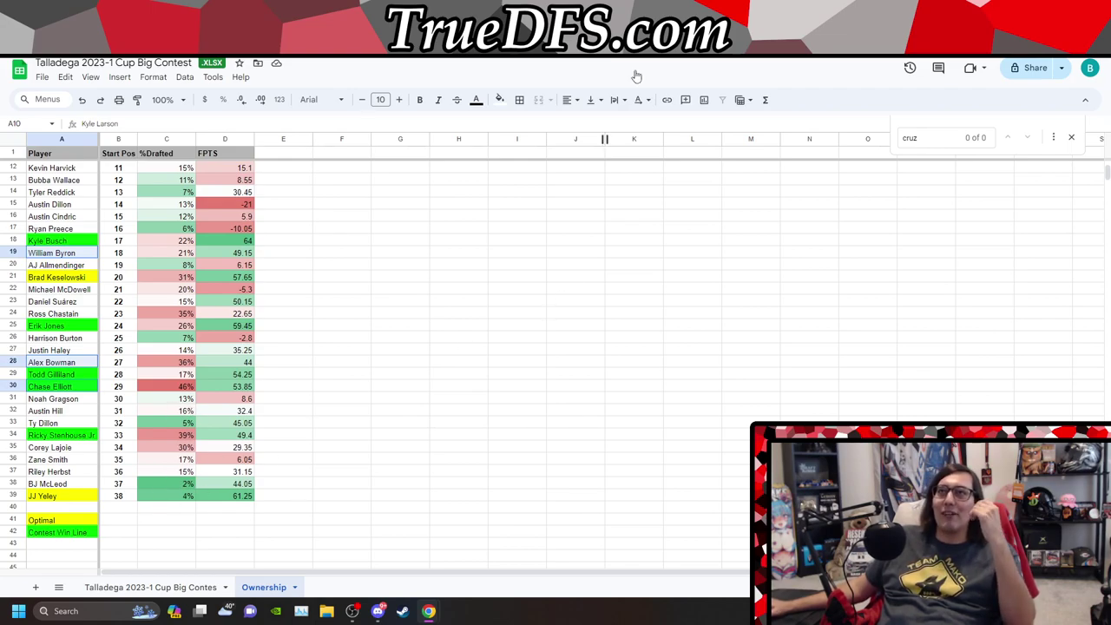
Step: Bring up the 2023 Daytona 500 results and compare drivers' finishing positions, starting positions and race status
key(ctrl+Tab)
key(ctrl+Tab)
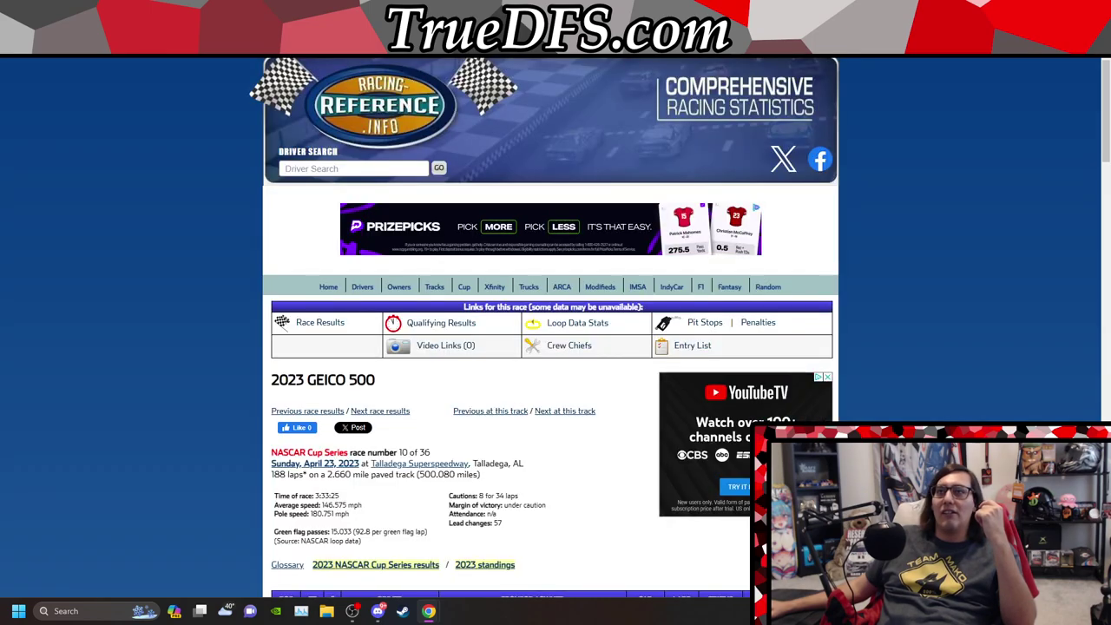
key(ctrl+Tab)
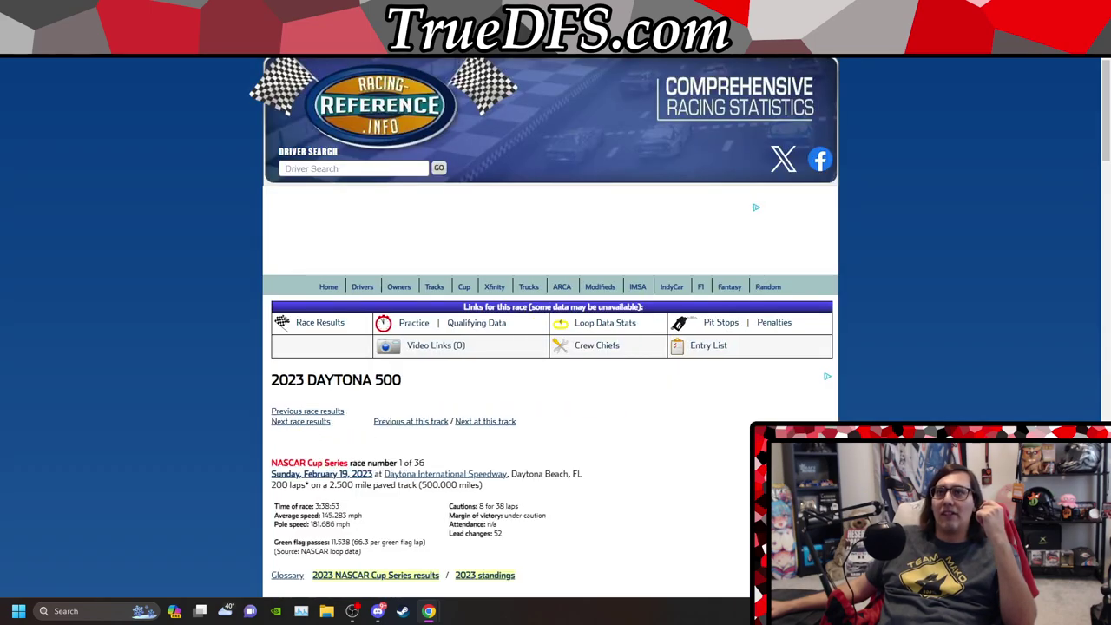
key(ctrl+Tab)
key(ctrl+shift+Tab)
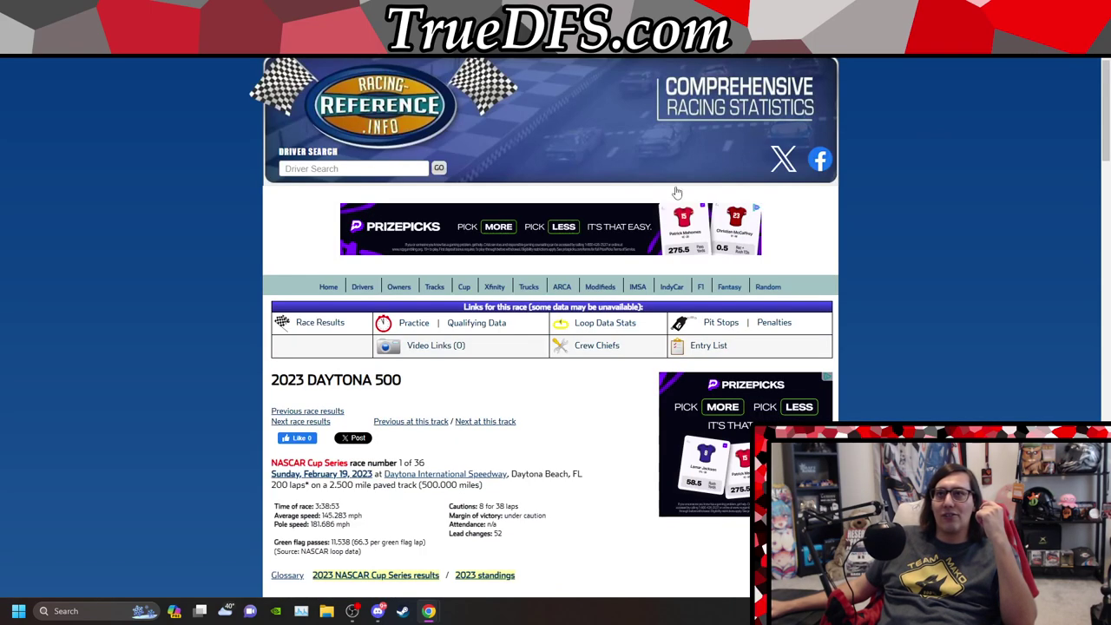
scroll(674, 191, down, 10)
scroll(626, 292, up, 5)
scroll(627, 291, up, 2)
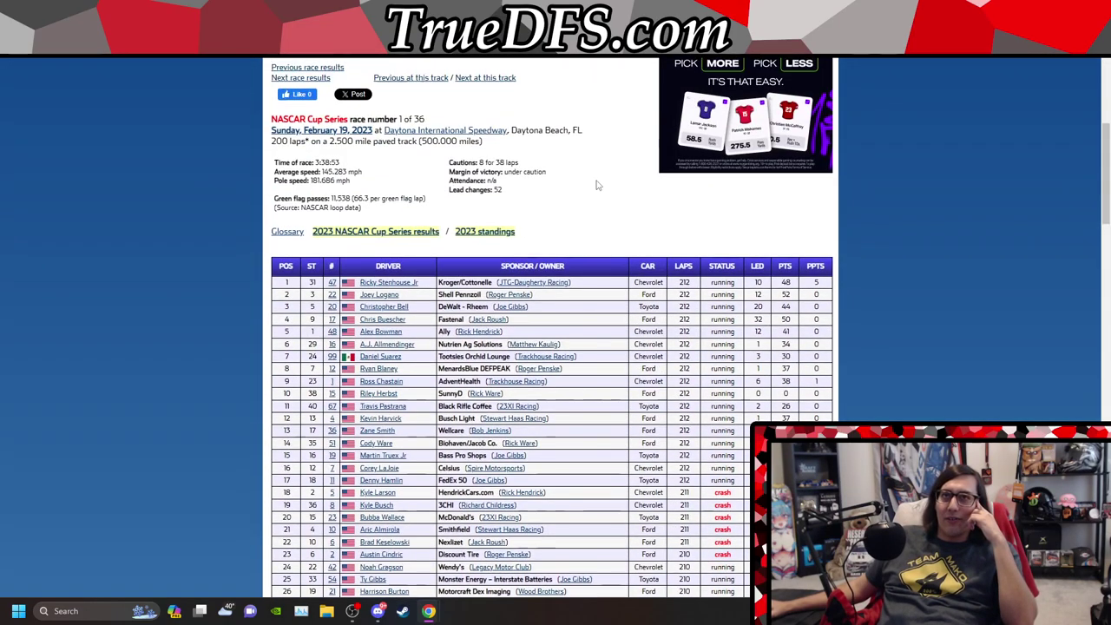
scroll(683, 103, down, 3)
scroll(635, 231, down, 1)
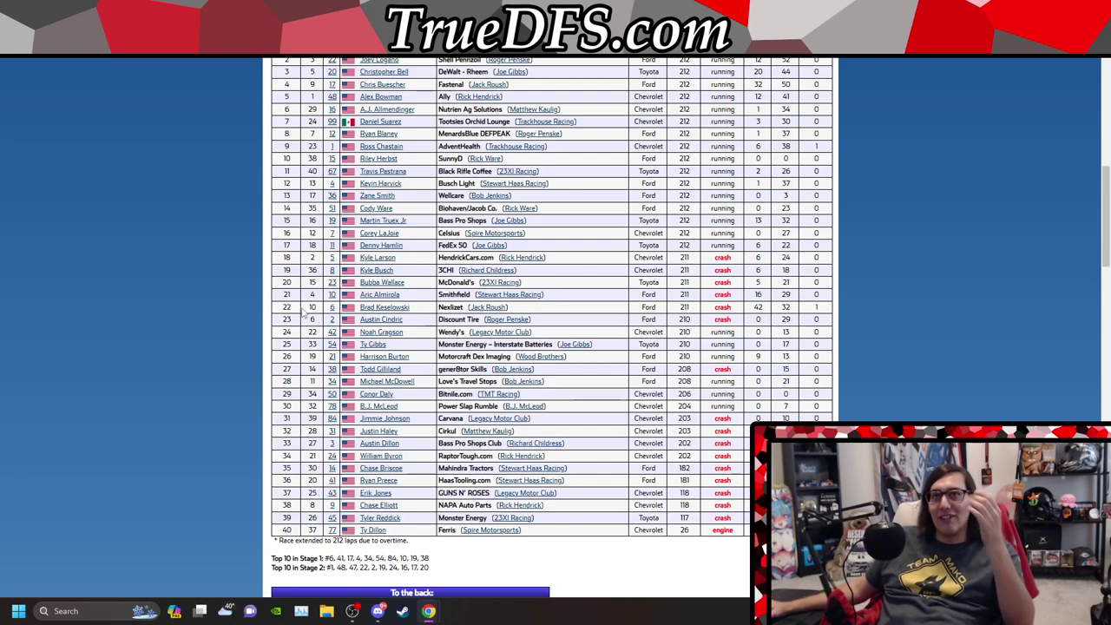
scroll(747, 336, up, 1)
scroll(633, 358, down, 1)
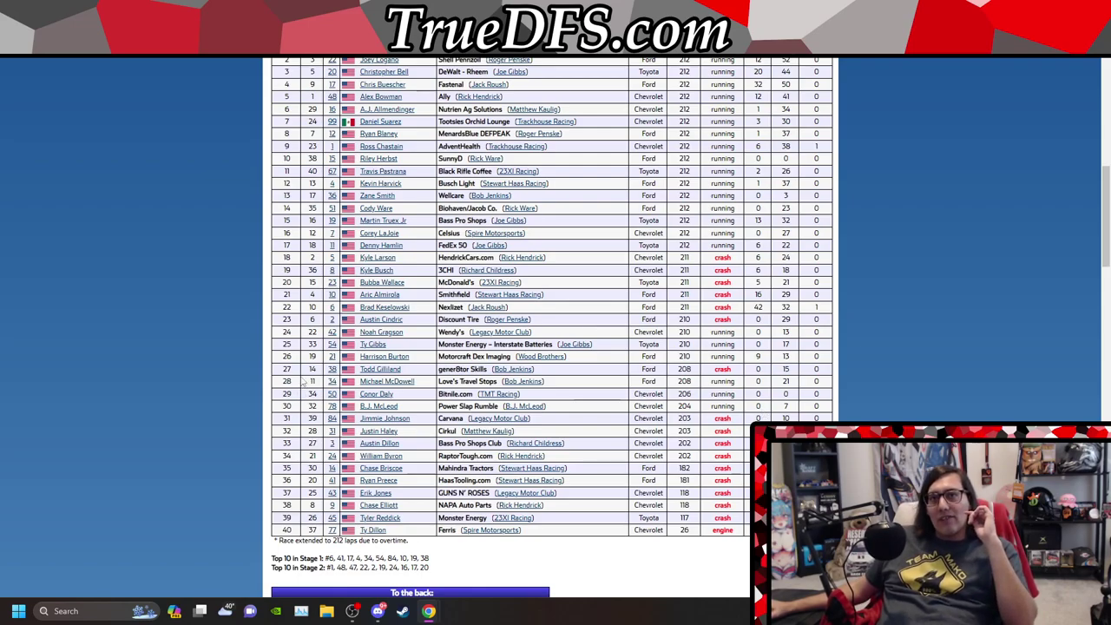
scroll(339, 391, up, 3)
scroll(321, 260, down, 3)
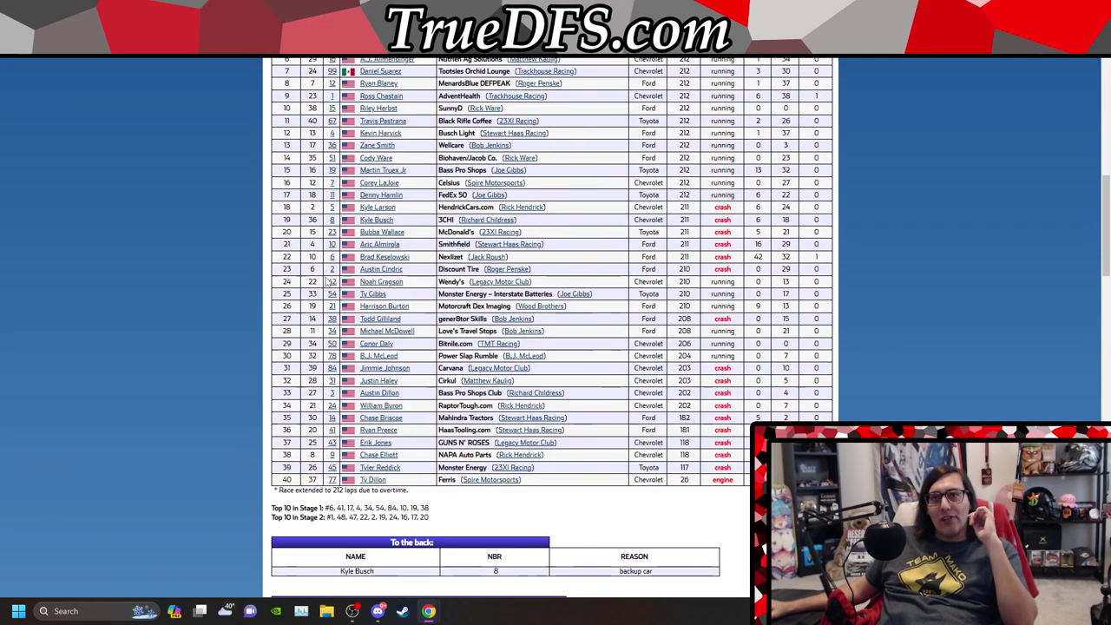
Step: Sort the 2023 Daytona 500 results by starting position and examine where the drivers finished
scroll(309, 182, up, 2)
click(312, 149)
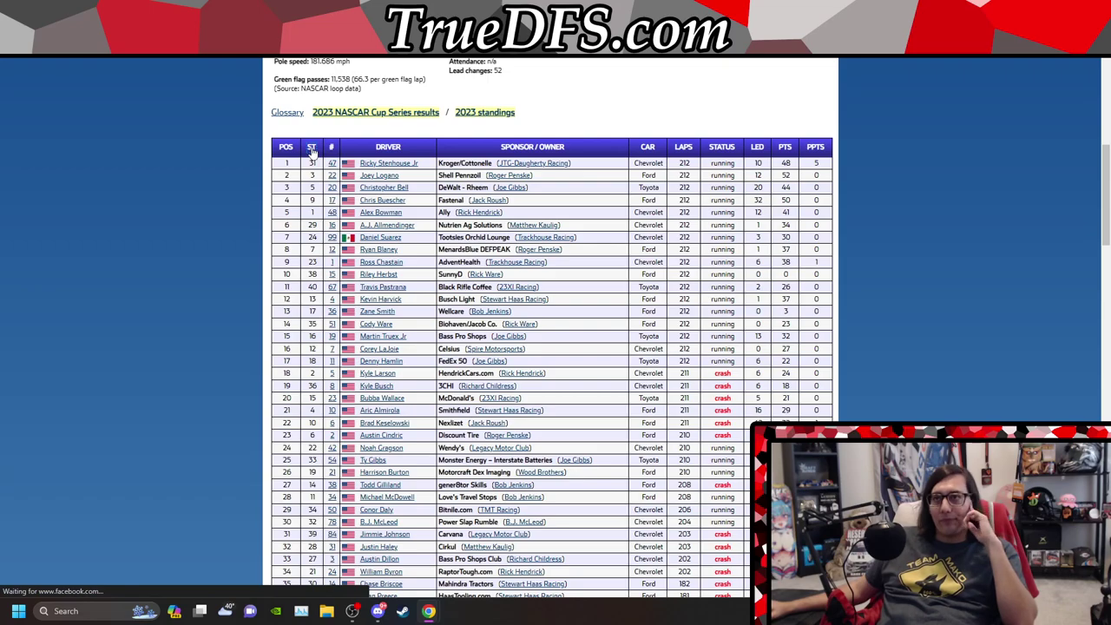
scroll(313, 261, down, 5)
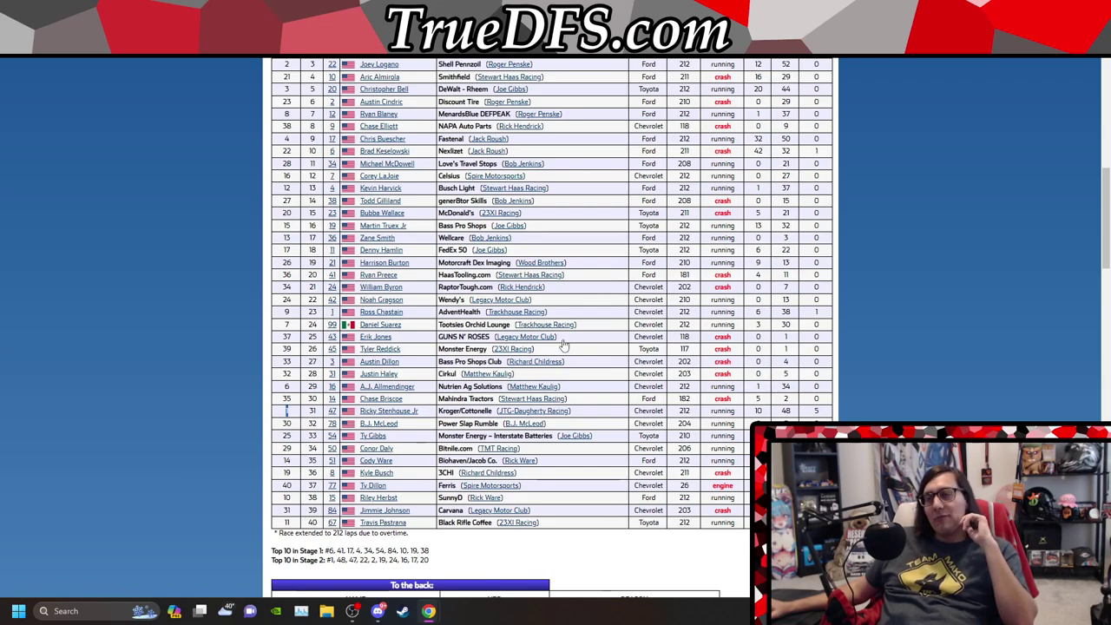
scroll(310, 514, up, 3)
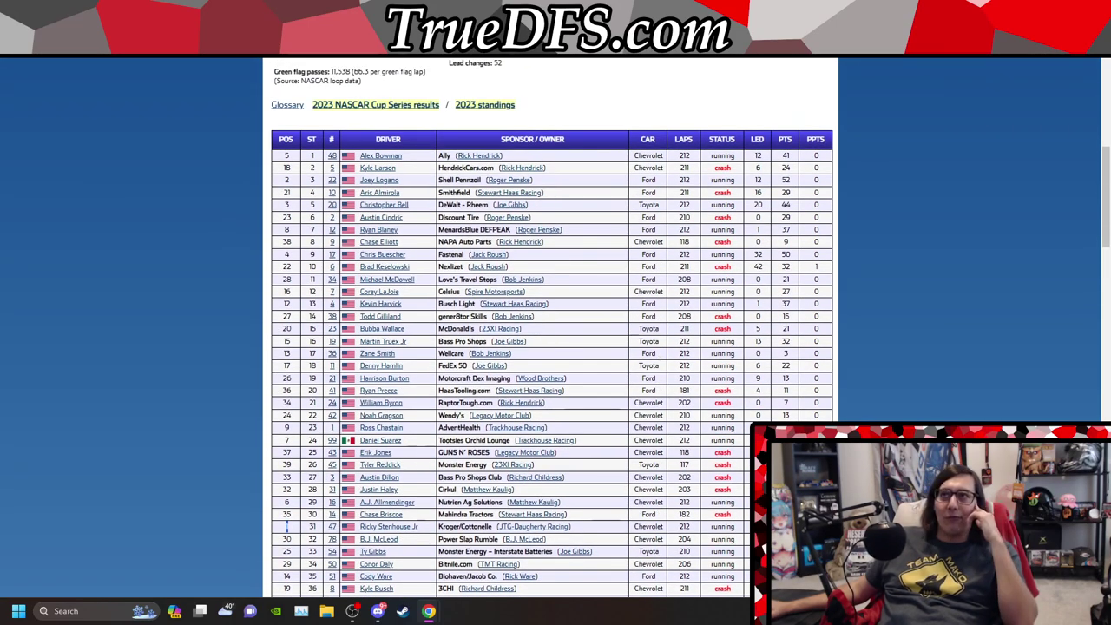
Step: Bring up the 2023 GEICO 500 results at Talladega, sort them by starting position and examine the finishes
key(alt+Left)
scroll(406, 313, down, 3)
scroll(406, 313, down, 2)
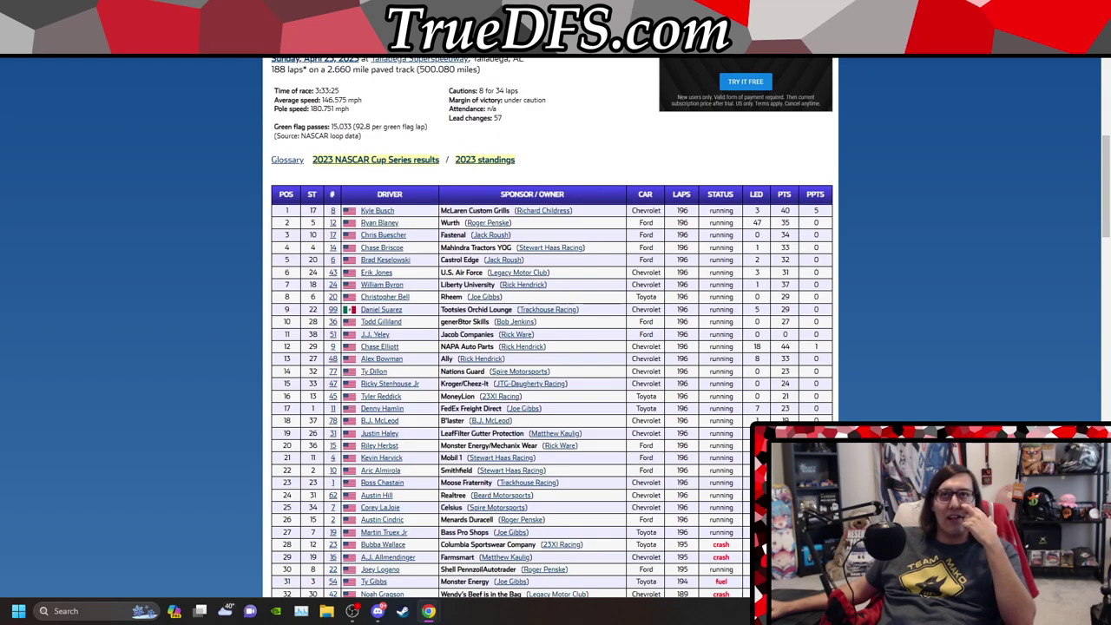
scroll(283, 152, down, 3)
scroll(283, 153, up, 2)
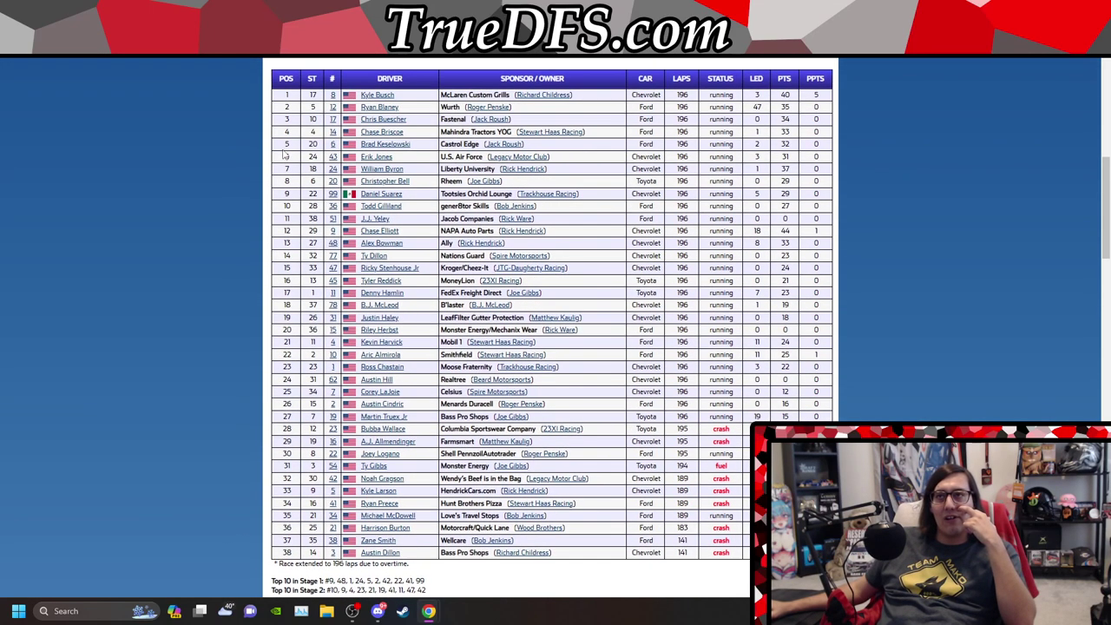
click(314, 87)
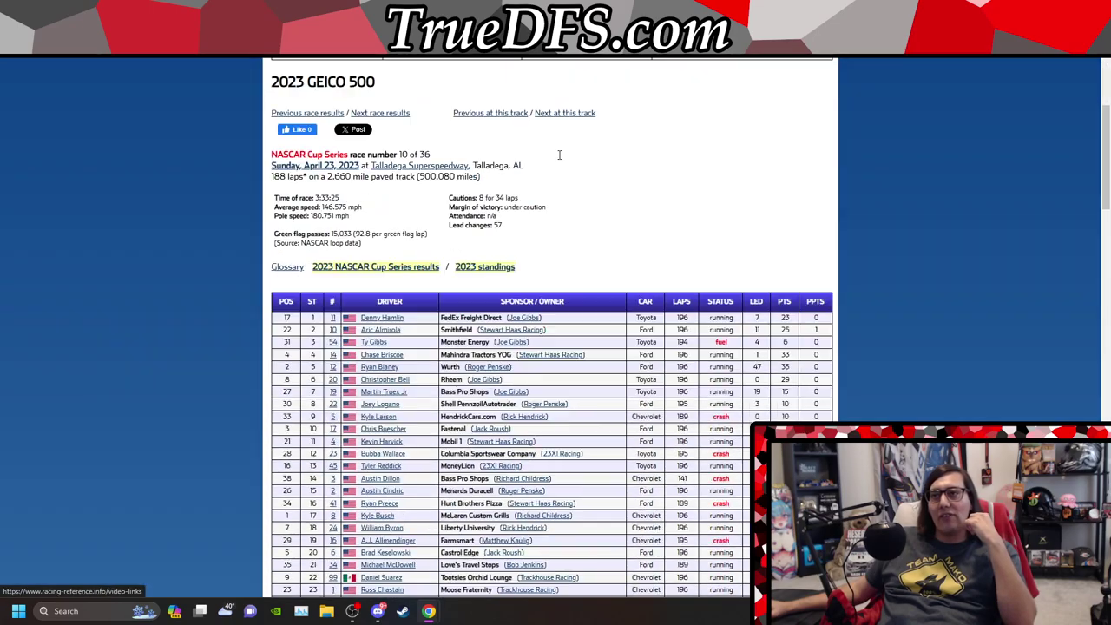
scroll(623, 365, down, 3)
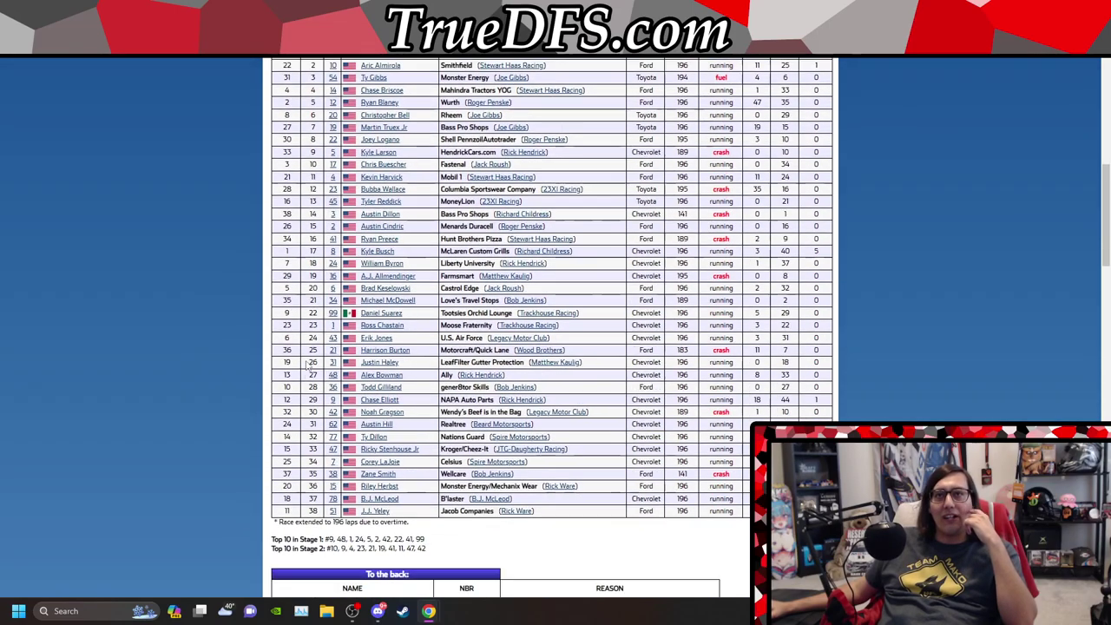
scroll(776, 371, down, 2)
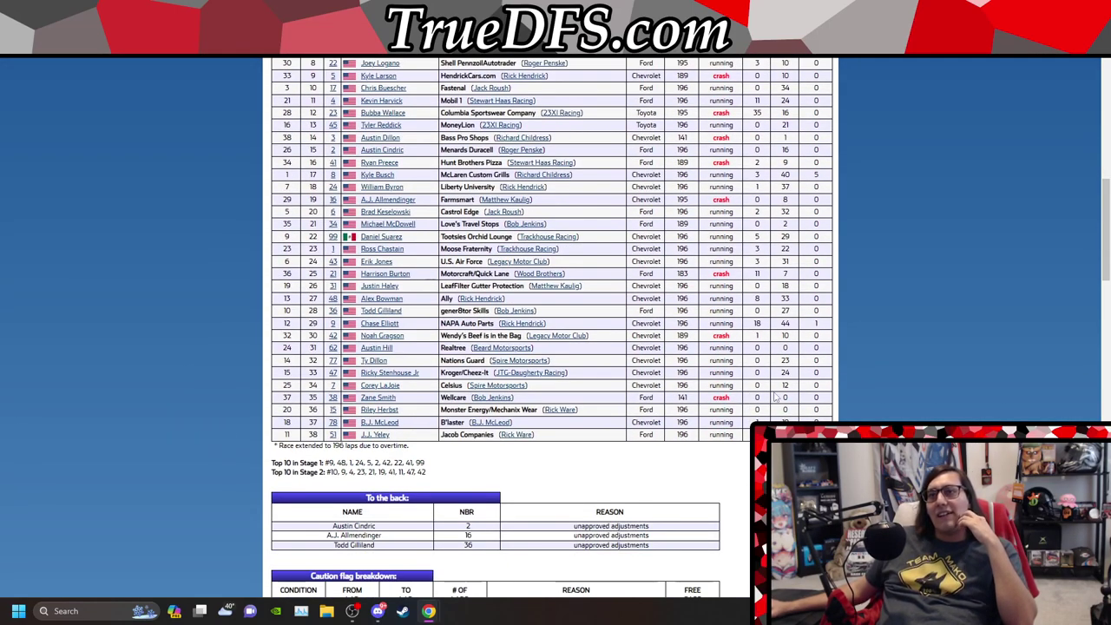
Step: Bring up the 2023 Coke Zero Sugar 400 results and sort them by starting position
key(alt+Left)
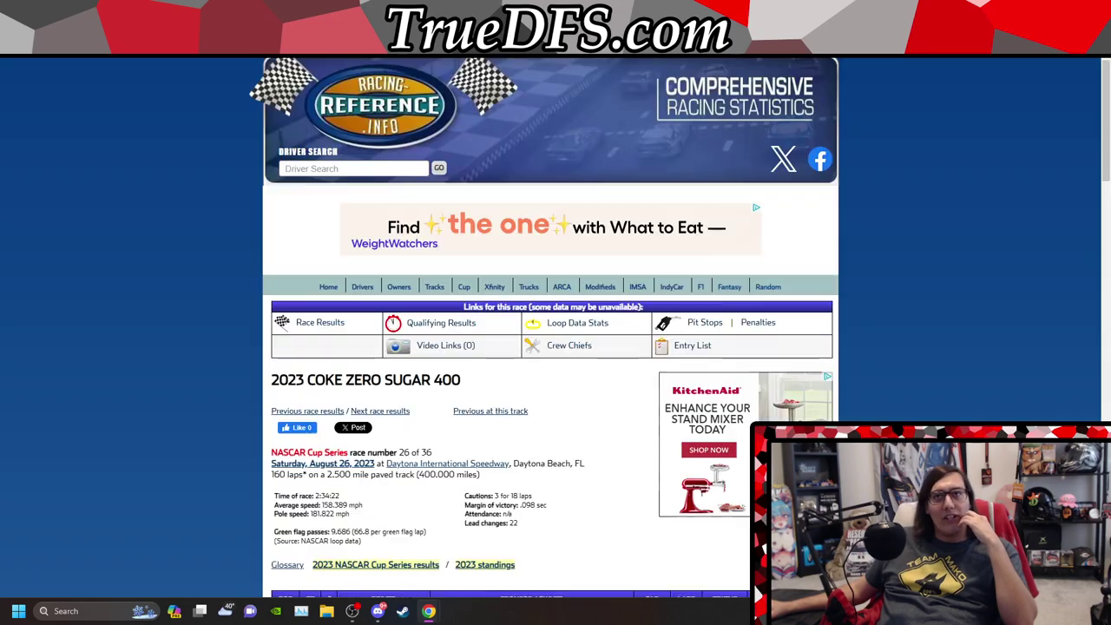
scroll(521, 186, down, 3)
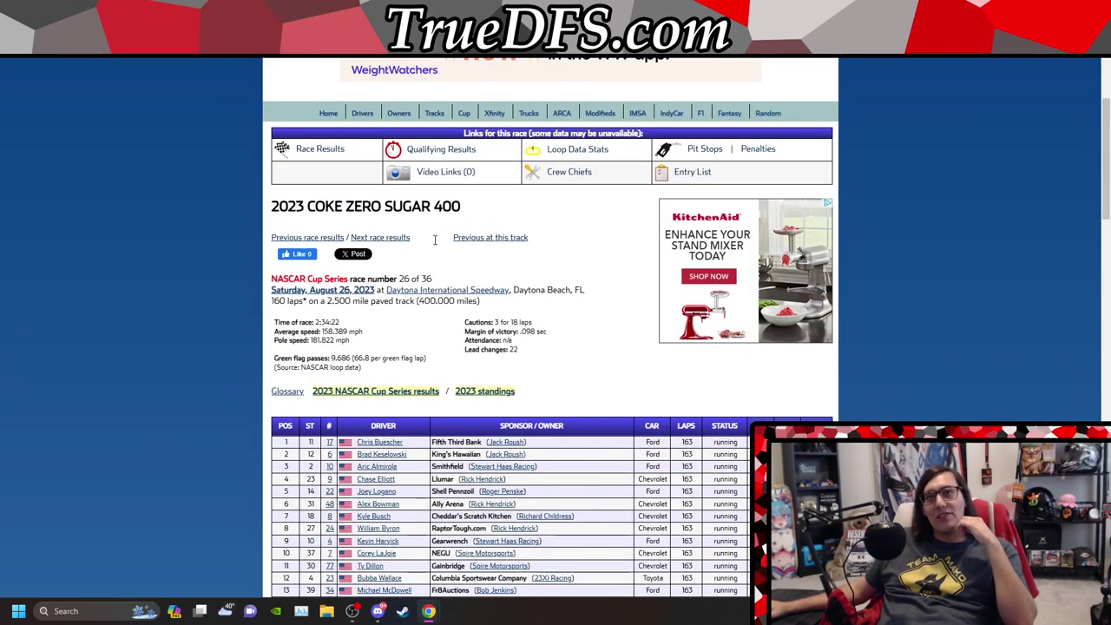
click(310, 426)
scroll(611, 218, down, 8)
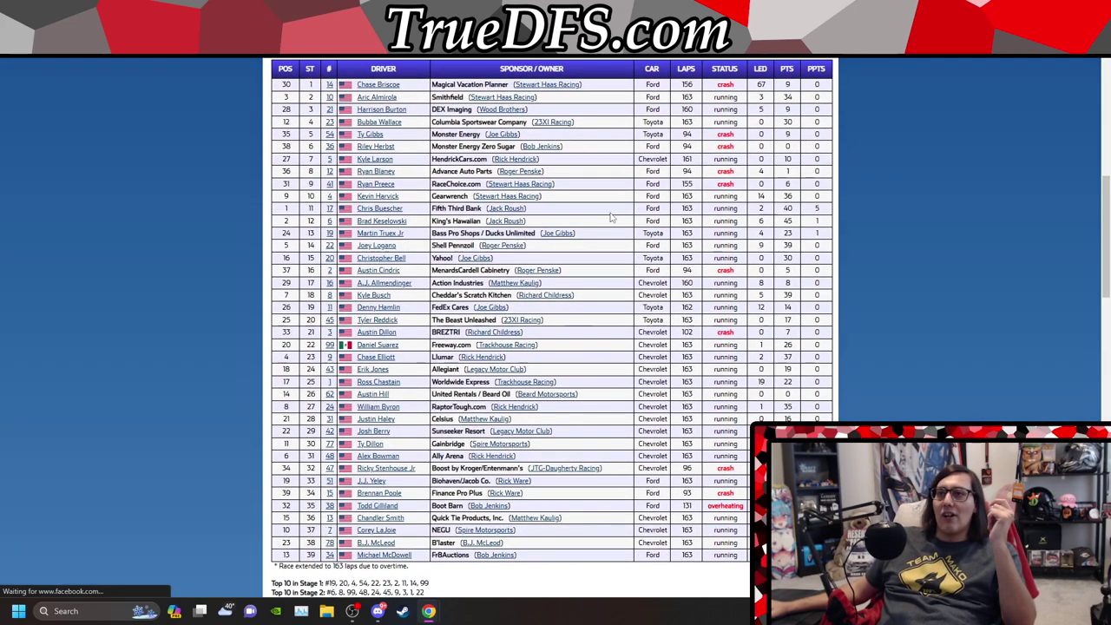
Step: Examine how the deepest starters finished in the Coke Zero Sugar 400, highlighting Corey LaJoie's and Michael McDowell's start and finish positions
scroll(599, 470, down, 1)
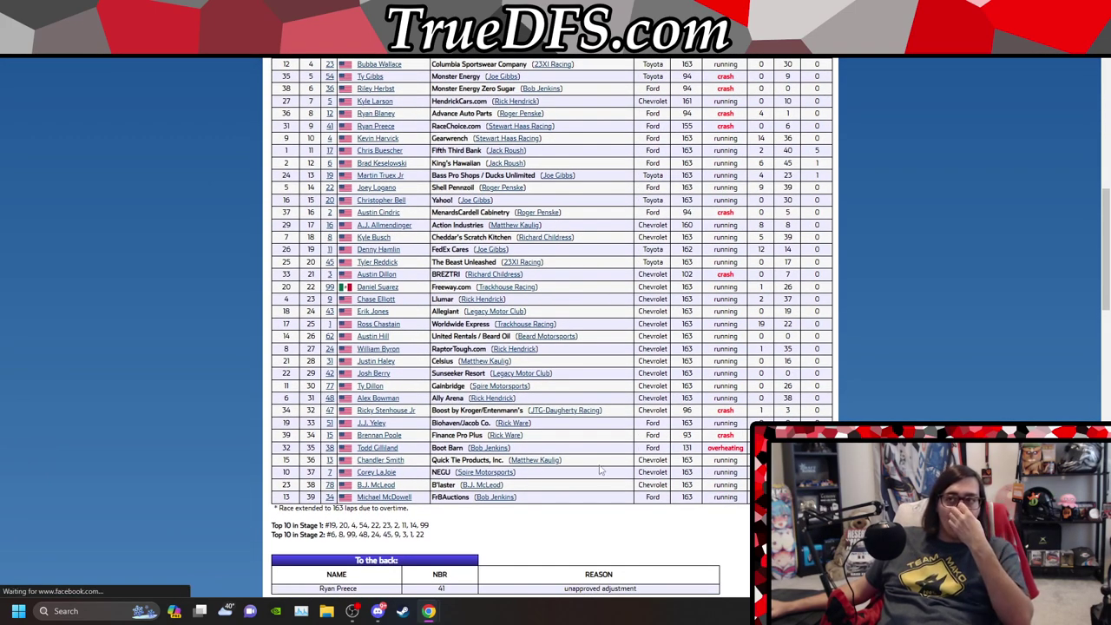
drag(317, 441, 298, 440)
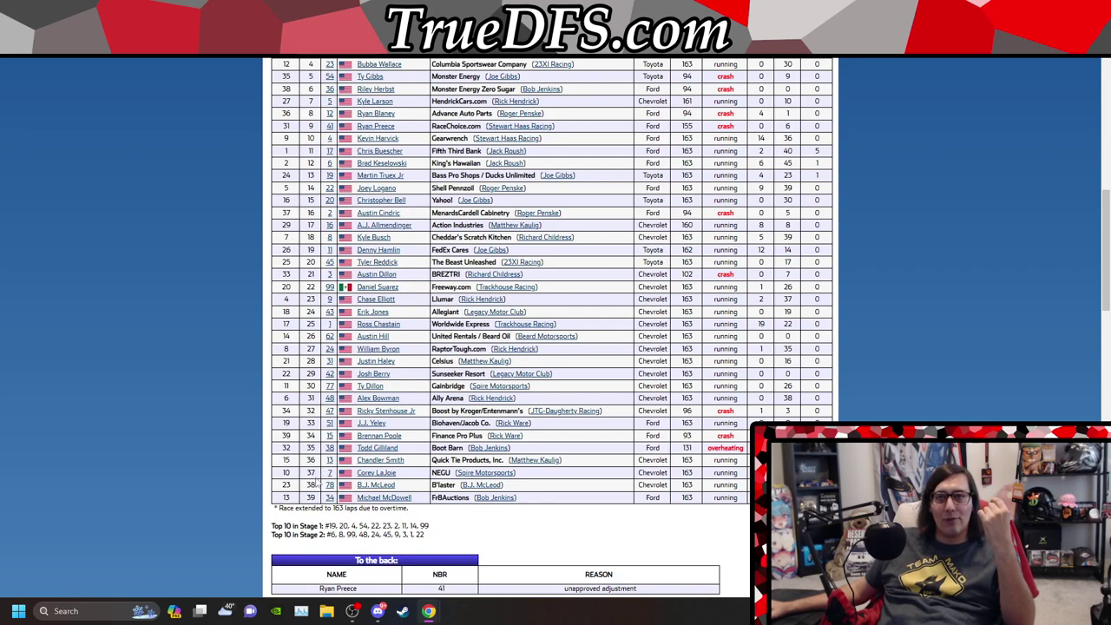
drag(310, 483, 282, 477)
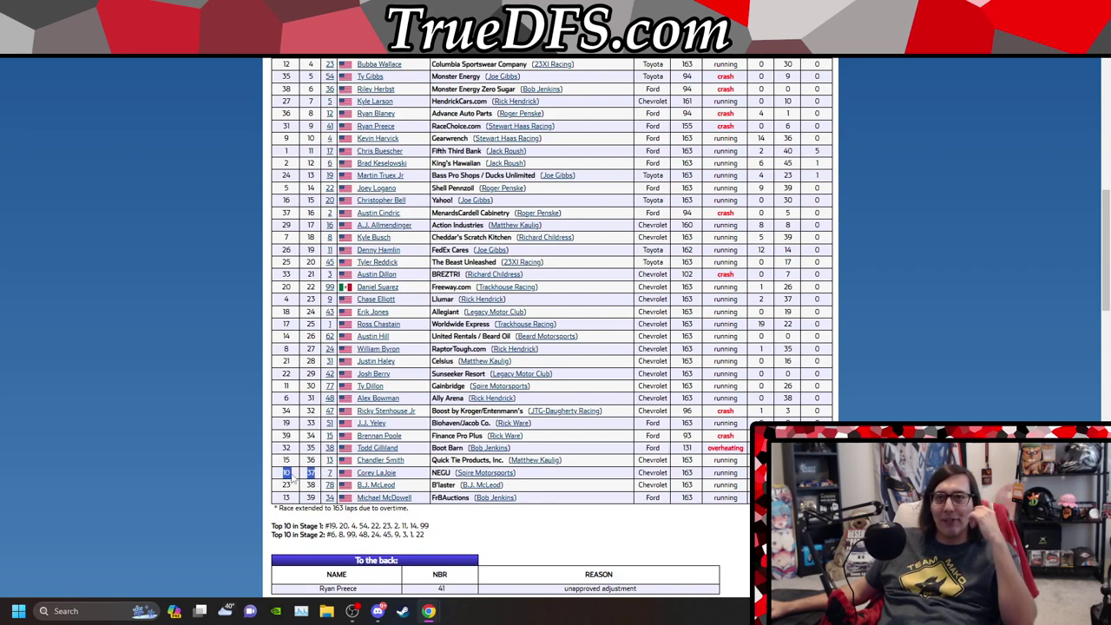
drag(321, 501, 283, 499)
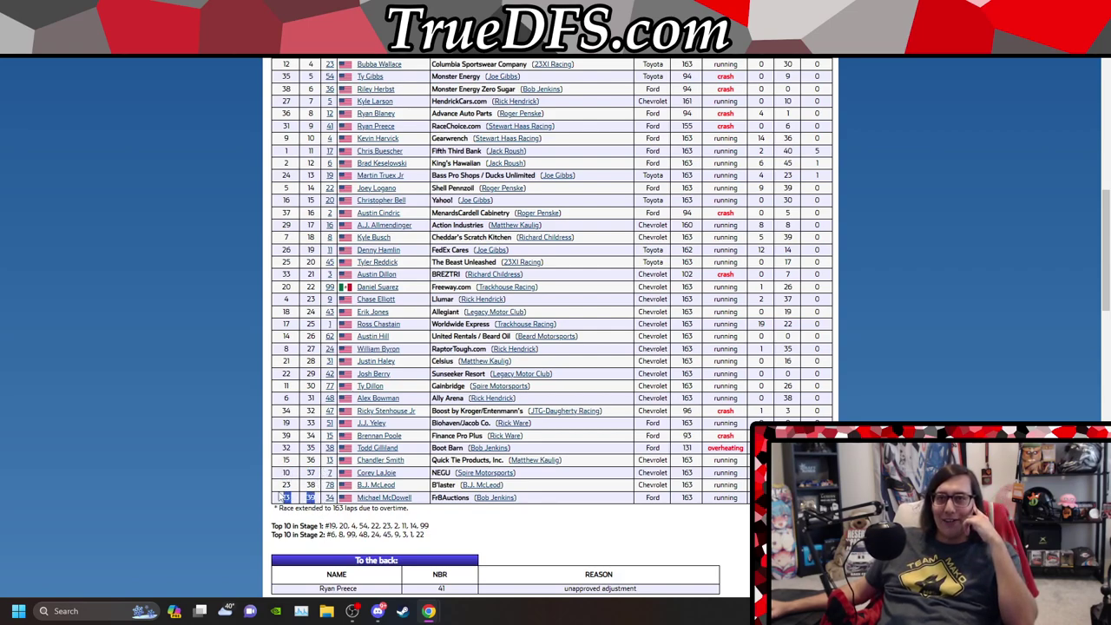
scroll(309, 408, up, 1)
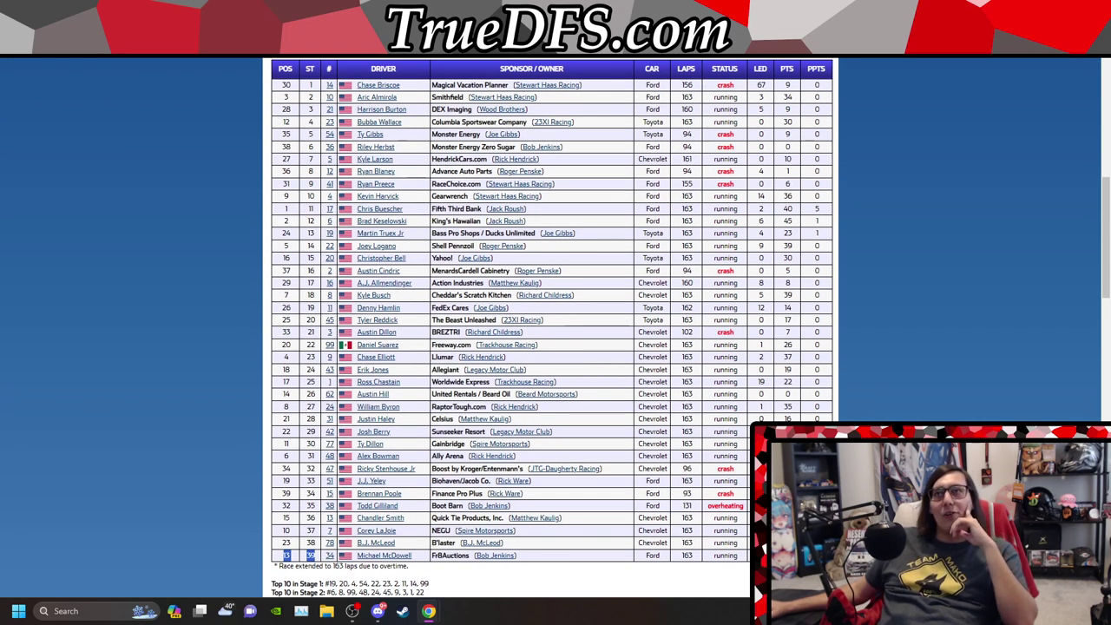
Step: Bring up the 2023 YellaWood 500 results at Talladega and sort them by starting position
key(alt+Left)
scroll(620, 283, down, 2)
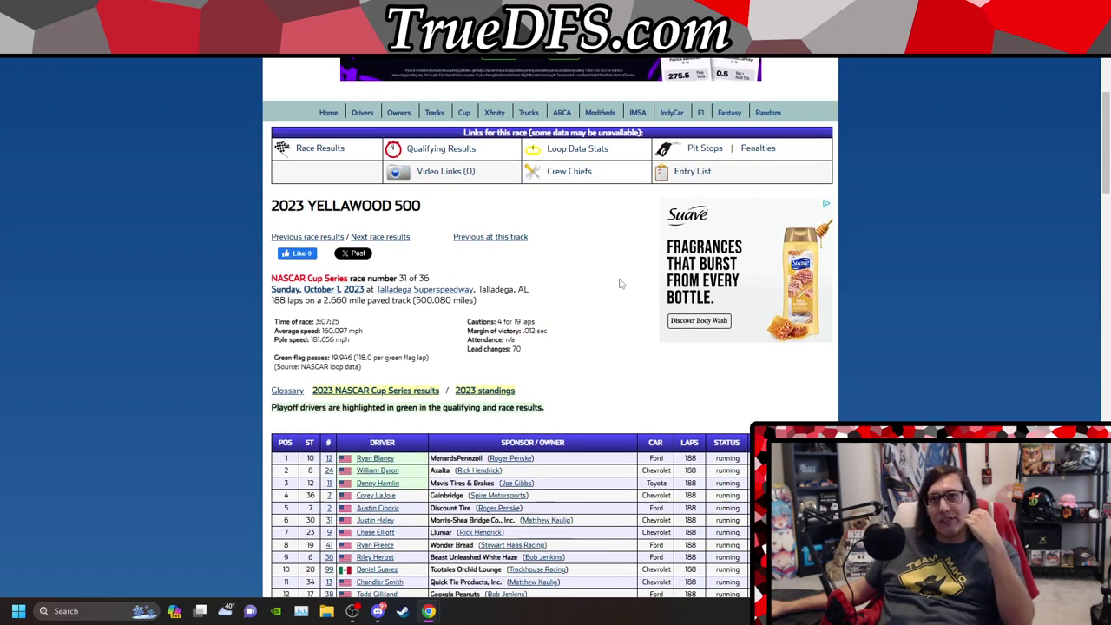
scroll(620, 283, down, 3)
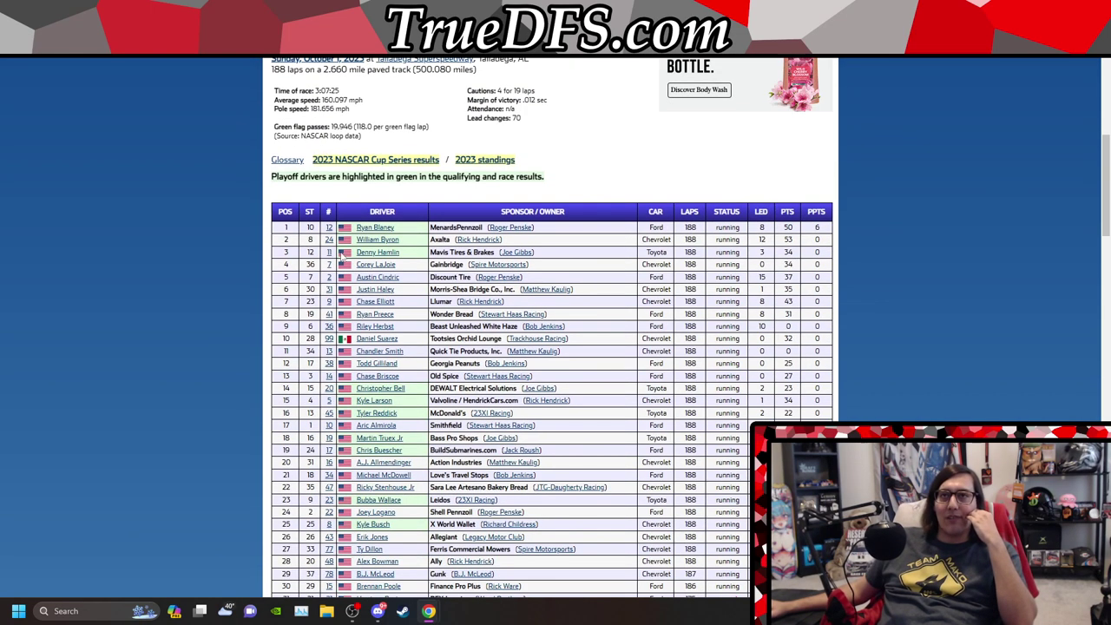
click(309, 214)
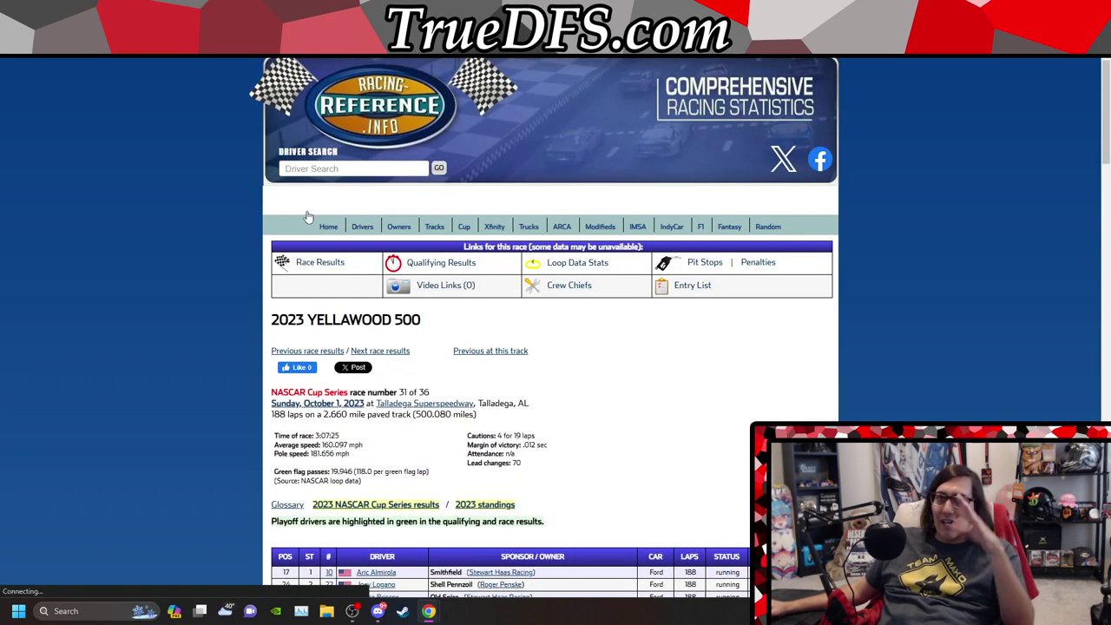
Step: Examine where the front and deep starters finished in the 2023 YellaWood 500
scroll(449, 213, down, 6)
scroll(450, 214, down, 1)
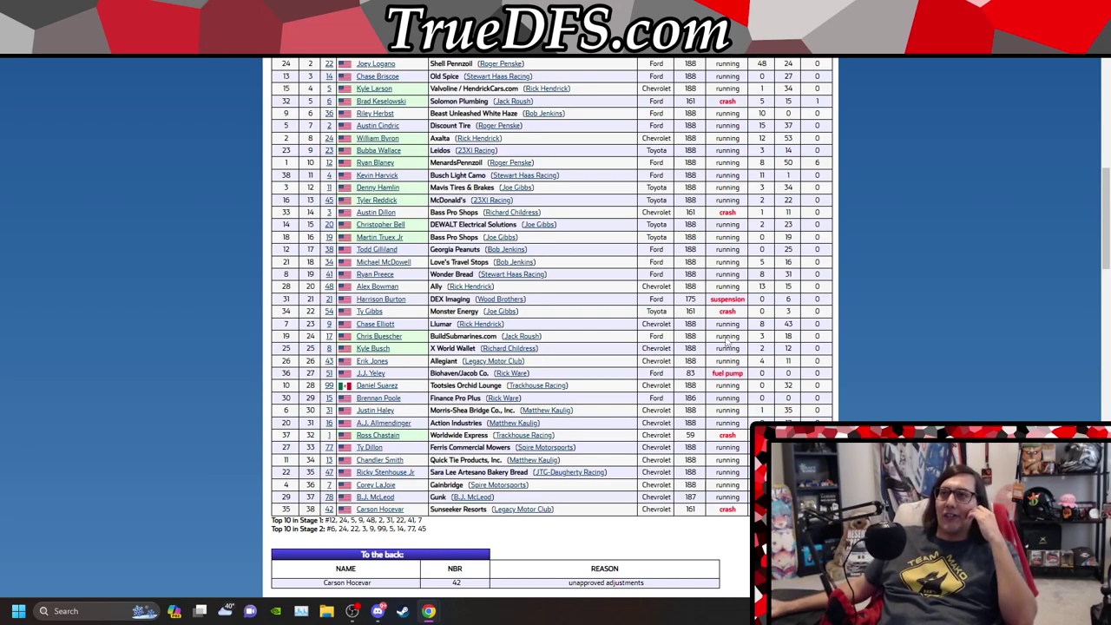
scroll(727, 342, up, 2)
scroll(678, 443, down, 3)
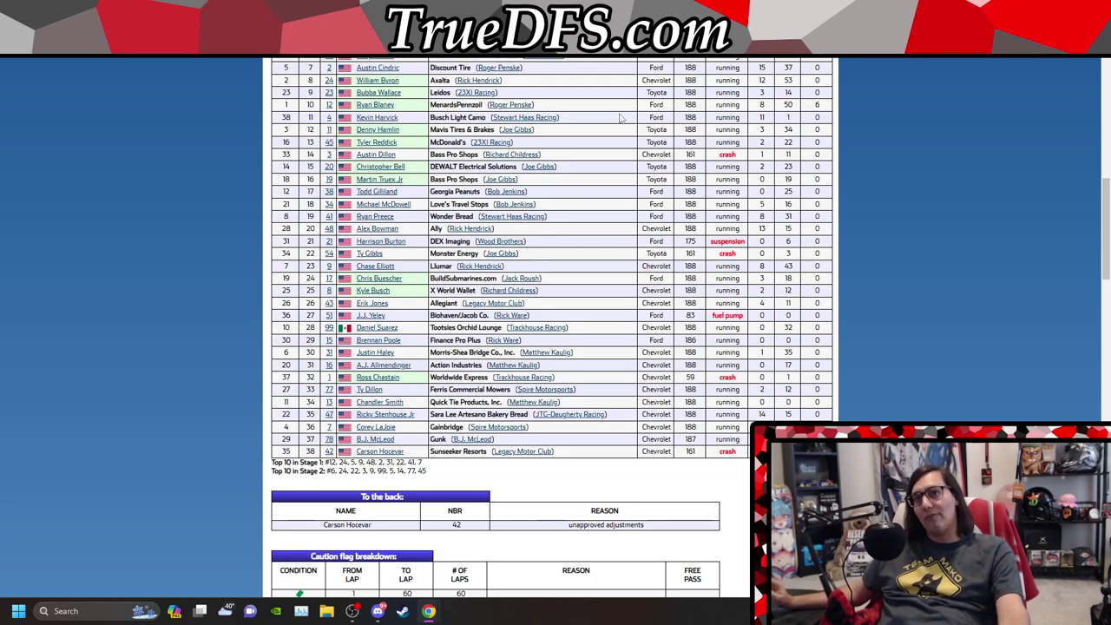
scroll(744, 369, up, 5)
scroll(744, 369, down, 3)
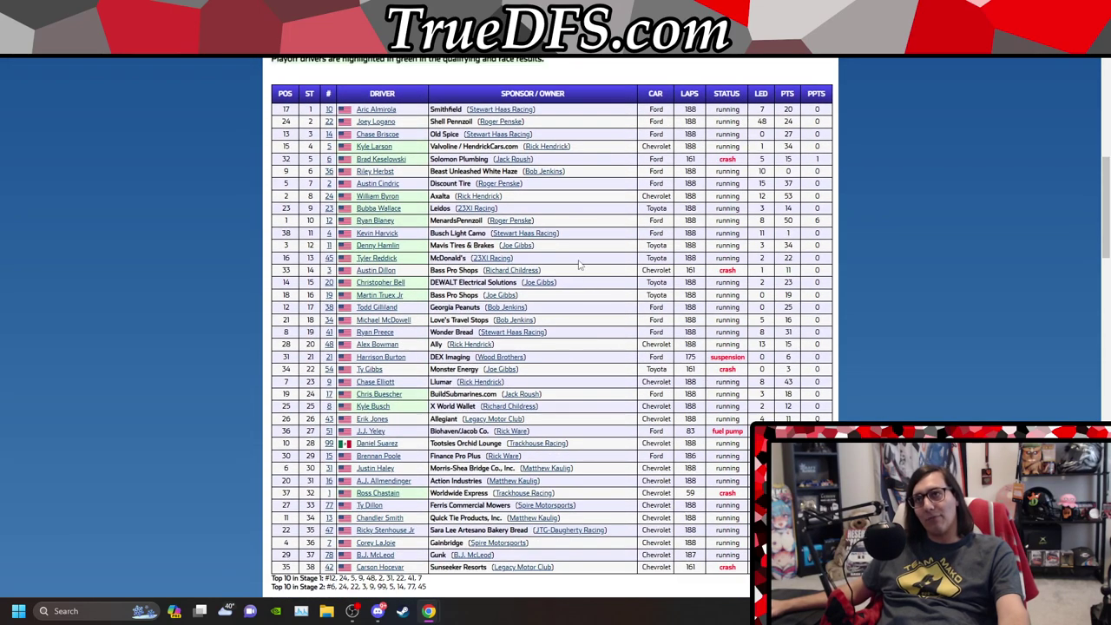
scroll(342, 356, down, 3)
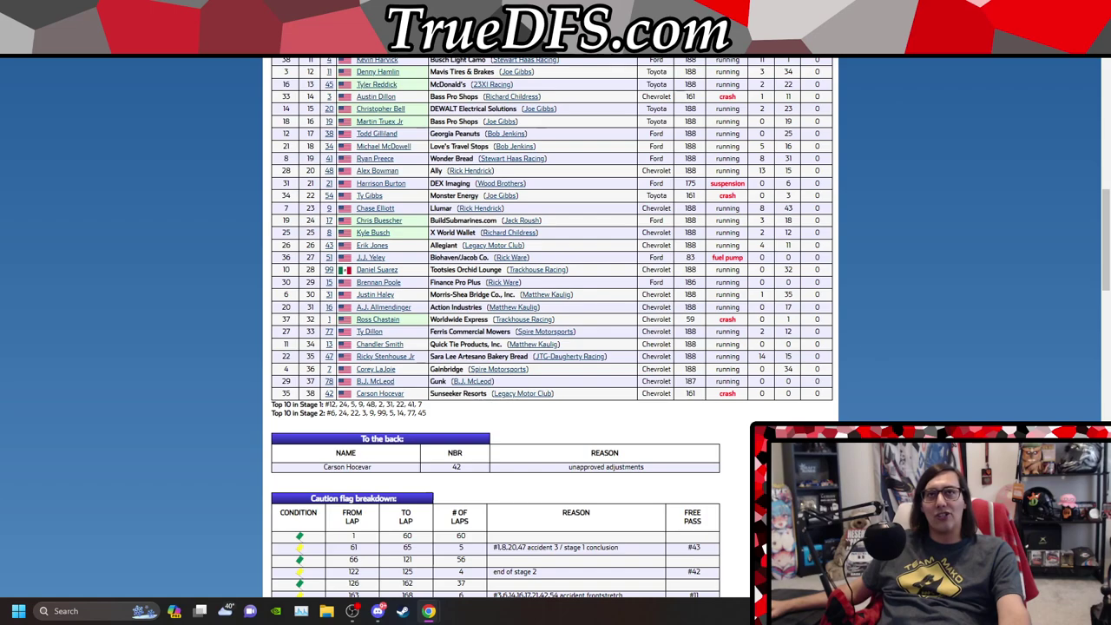
Step: Switch to the plate-race optimal lineup spreadsheet and shrink the page to 50% zoom to examine the whole starting-position grid
key(ctrl+Tab)
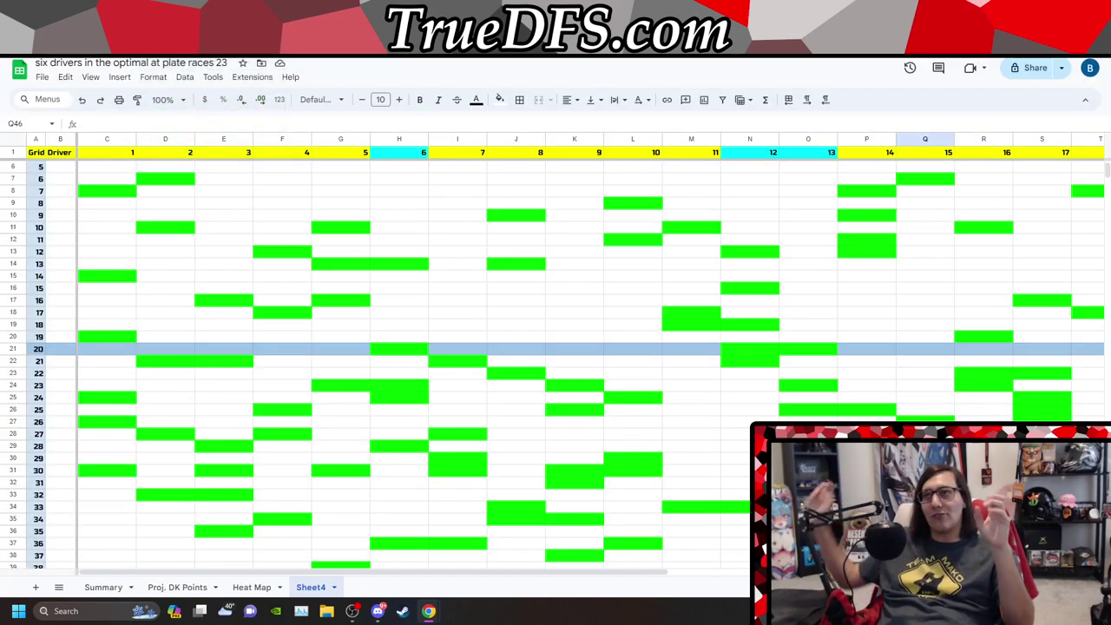
key(alt+f)
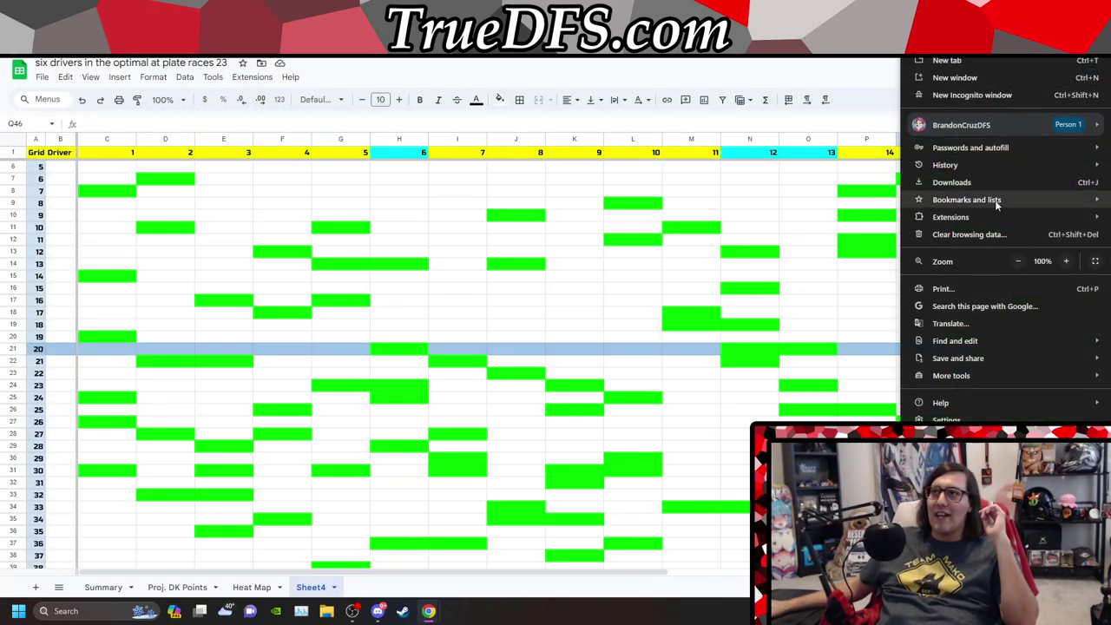
click(1018, 261)
click(1019, 261)
click(1019, 261)
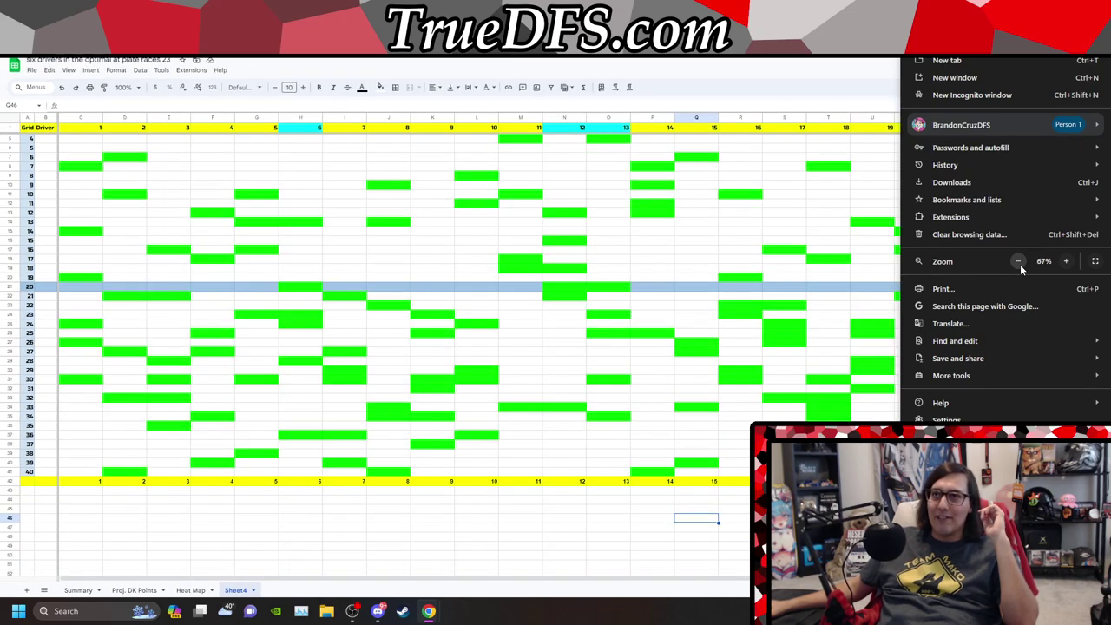
click(1018, 261)
click(1018, 261)
click(601, 429)
click(599, 428)
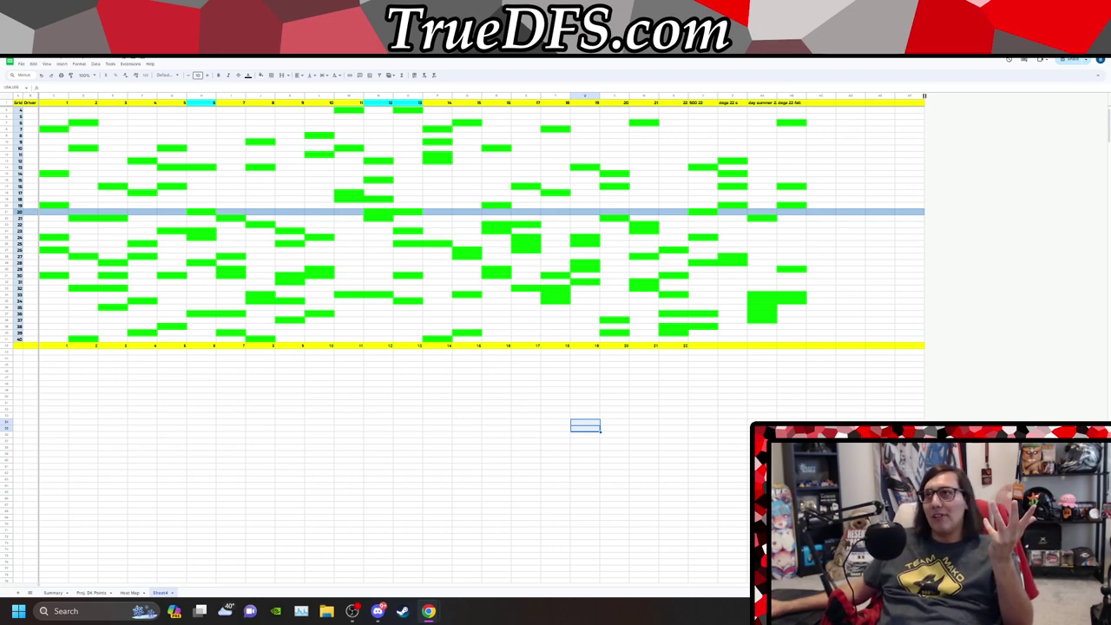
Step: Restore the spreadsheet page to 100% zoom and examine the grid from its first starting positions
click(1101, 59)
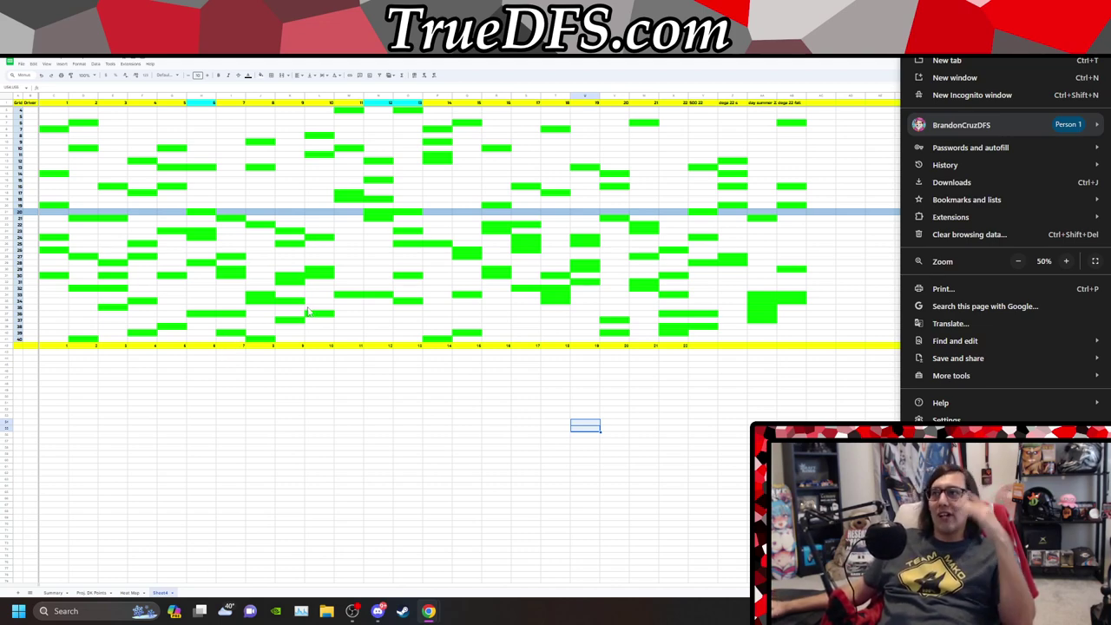
click(1067, 261)
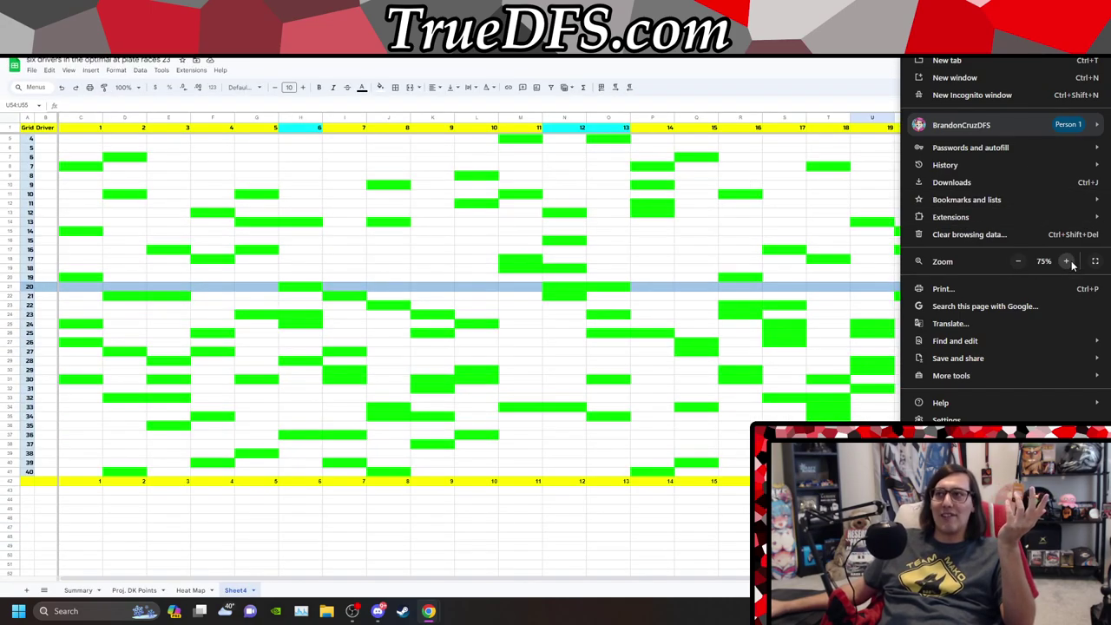
click(1067, 261)
click(1072, 264)
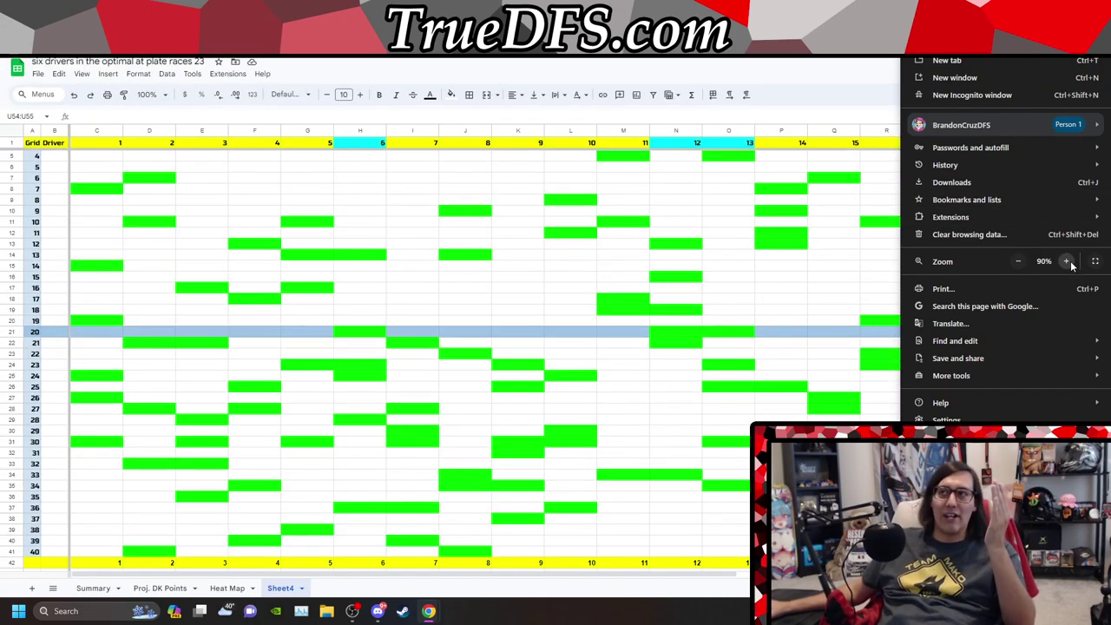
click(1067, 262)
click(553, 285)
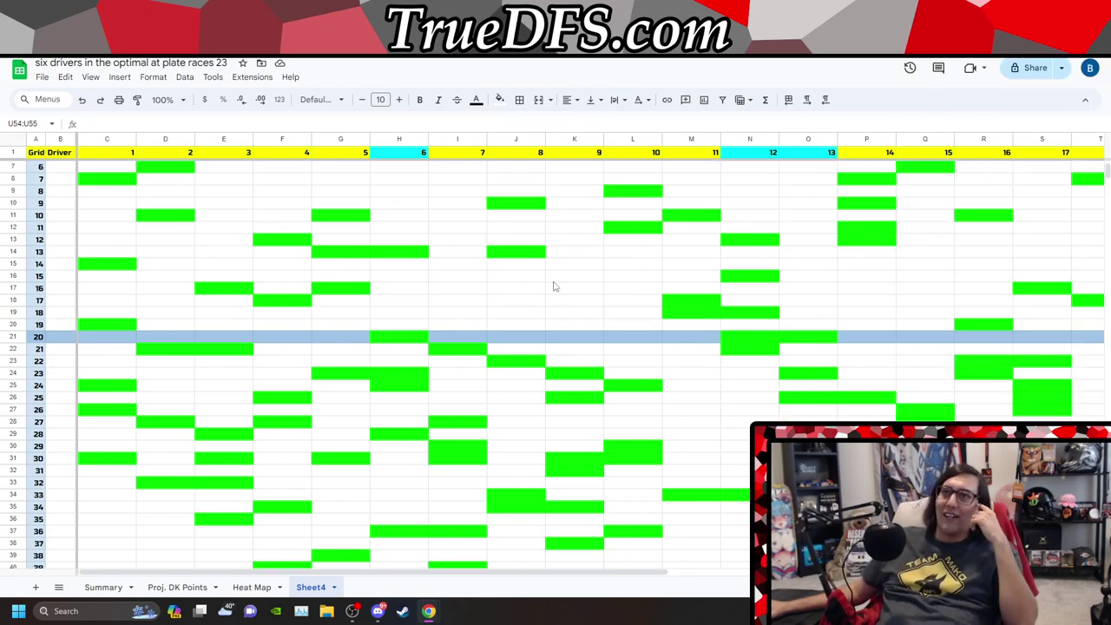
click(556, 276)
scroll(484, 278, up, 2)
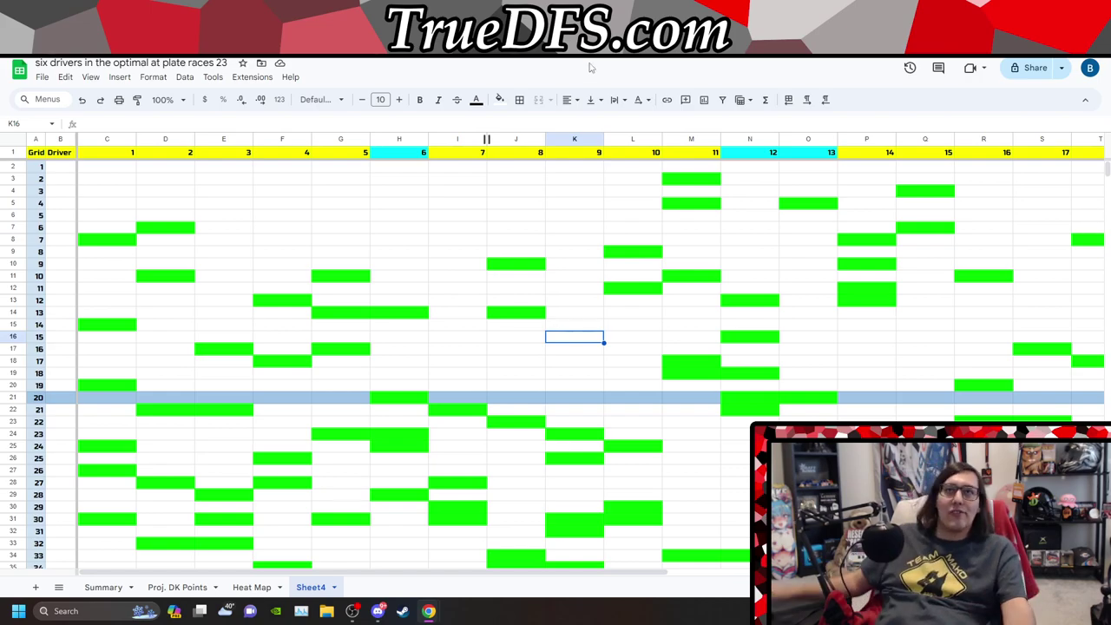
Step: Switch to the Talladega 23 Xfinity Big Contest spreadsheet and search its entries for "srt41"
key(ctrl+Tab)
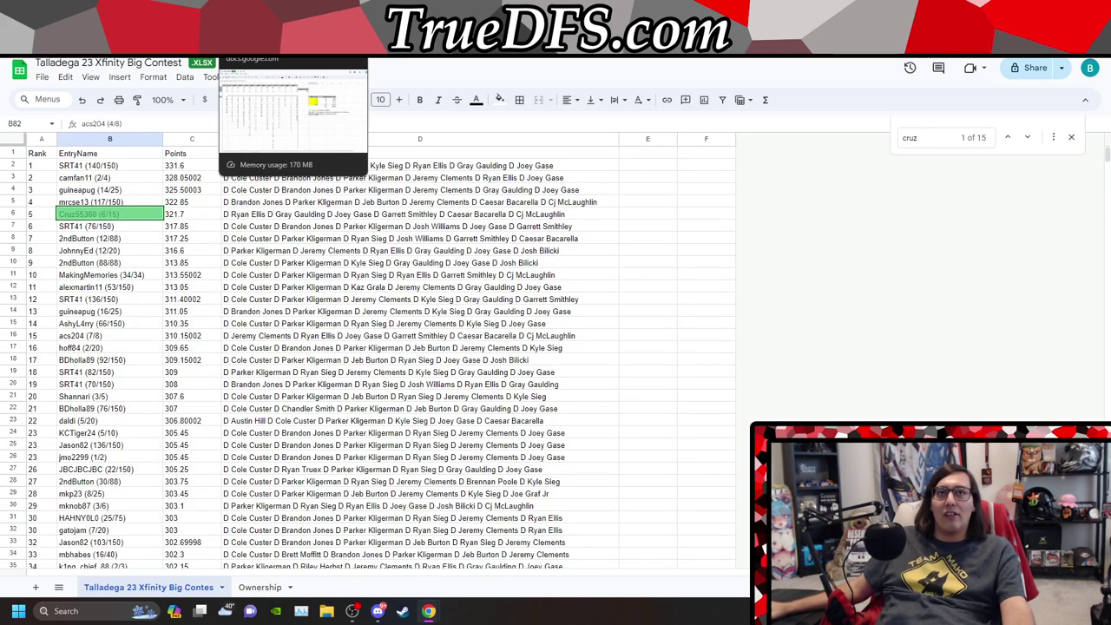
key(ctrl+Tab)
key(ctrl+shift+Tab)
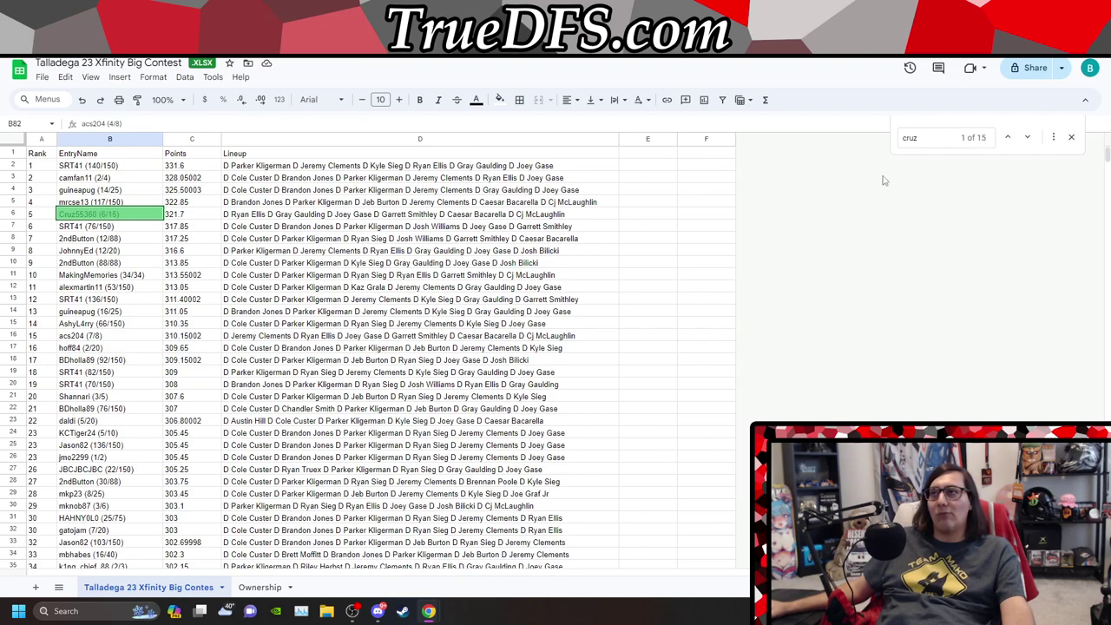
click(913, 139)
double_click(914, 138)
text(a)
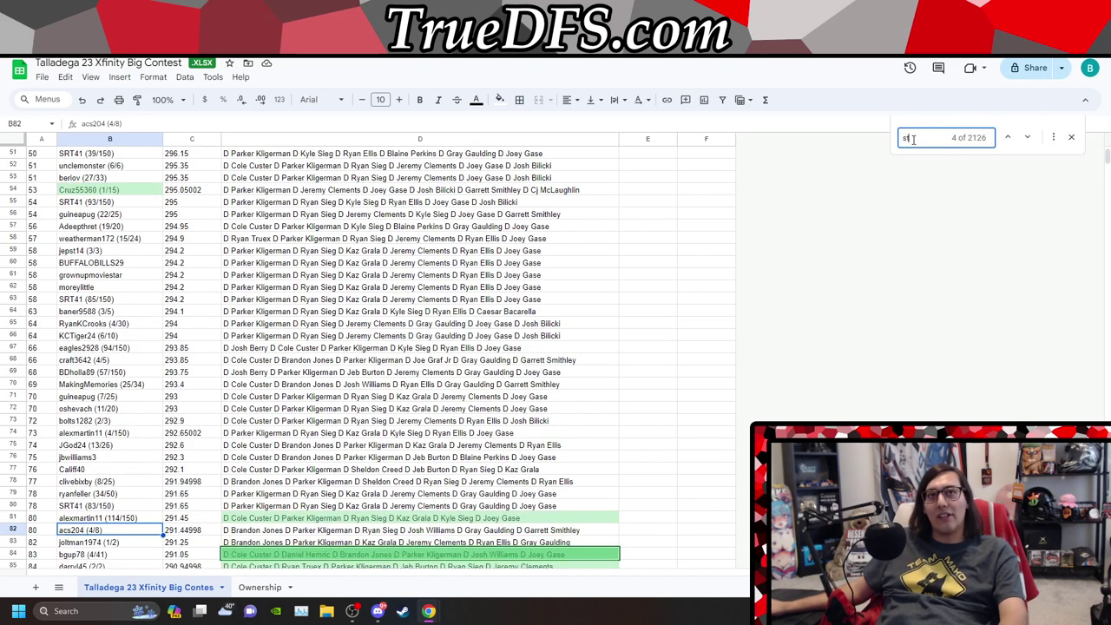
text(t)
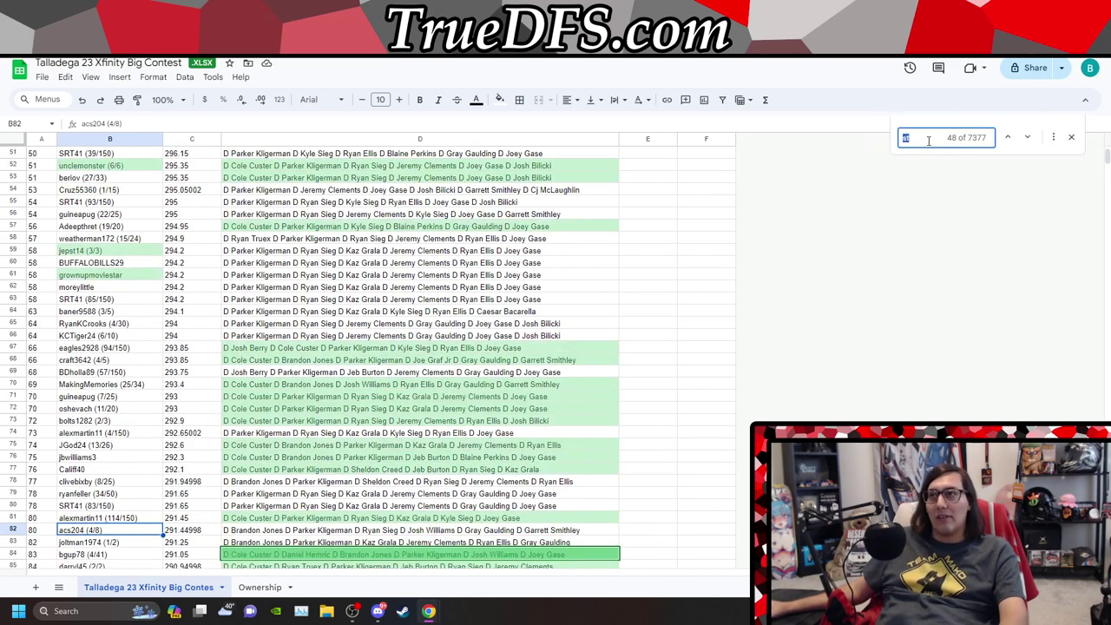
text(t41)
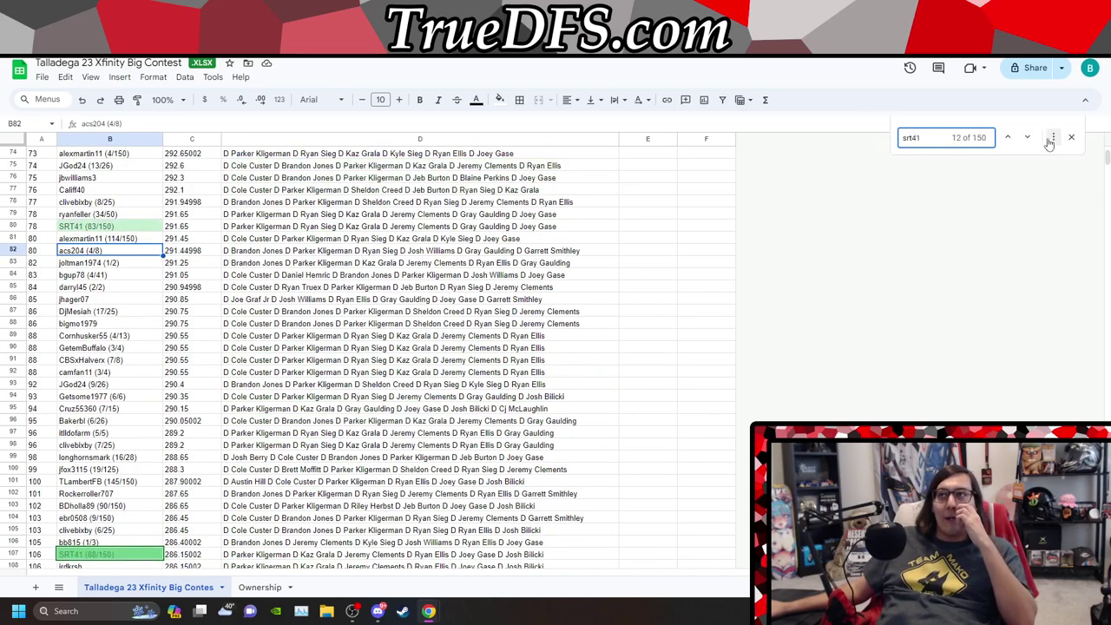
Step: Step backward through the srt41 matches past the top-ranked entry to the lowest-ranked one and examine it
click(1009, 138)
click(1010, 138)
click(1010, 138)
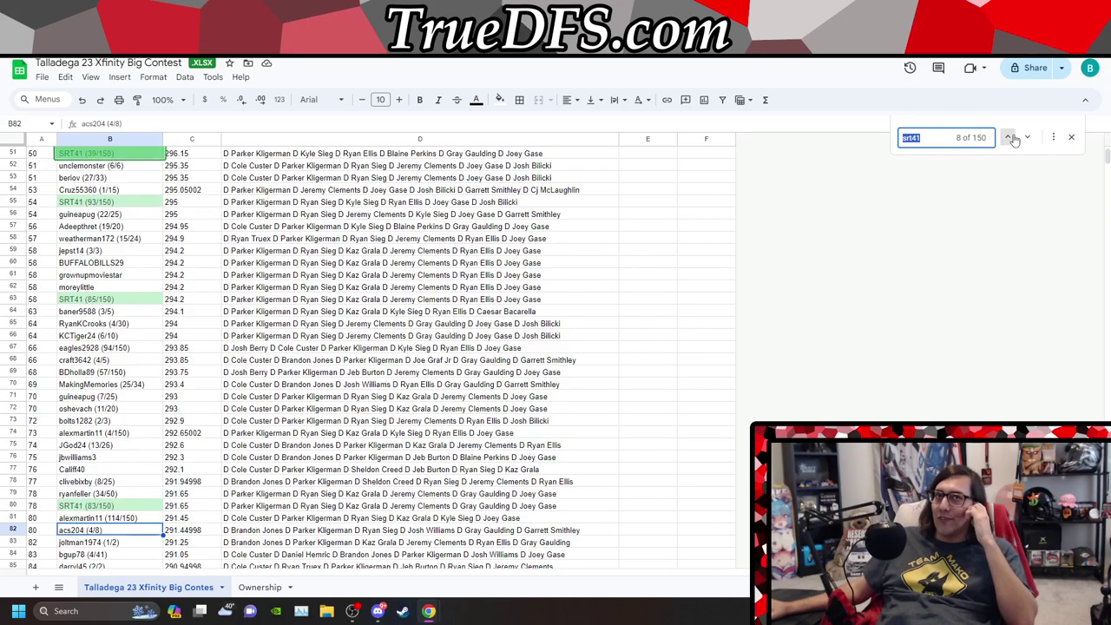
click(1010, 138)
click(1010, 138)
click(1009, 138)
click(1010, 138)
click(1009, 138)
click(1010, 138)
click(1010, 139)
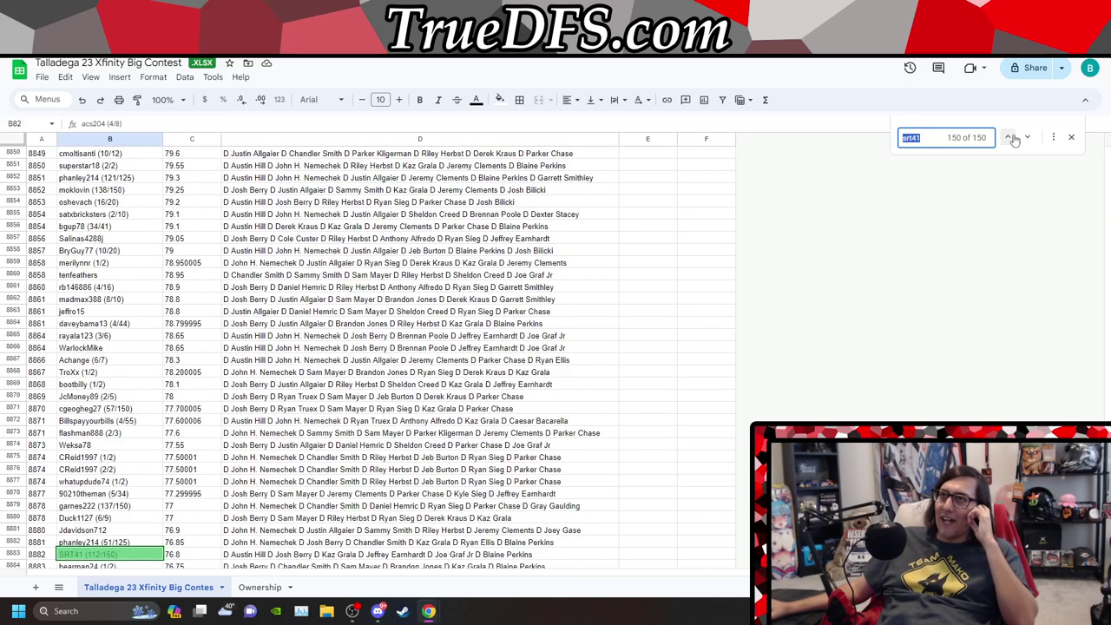
Step: Step forward through the srt41 matches from the top-ranked entry to the 42nd, examining their ranks and lineups
click(1029, 139)
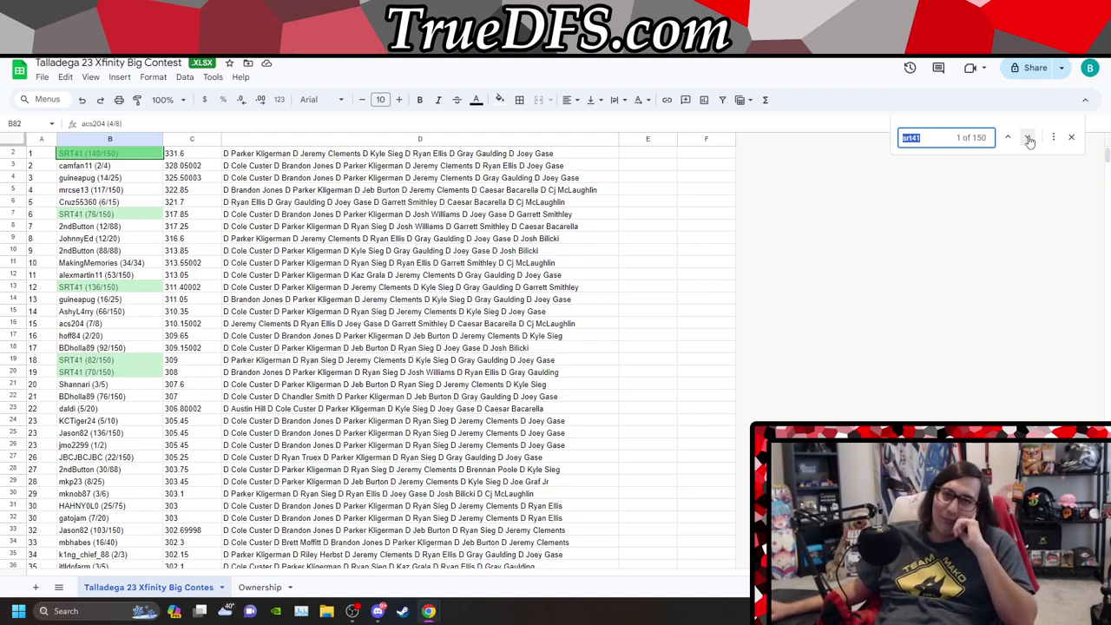
click(1029, 138)
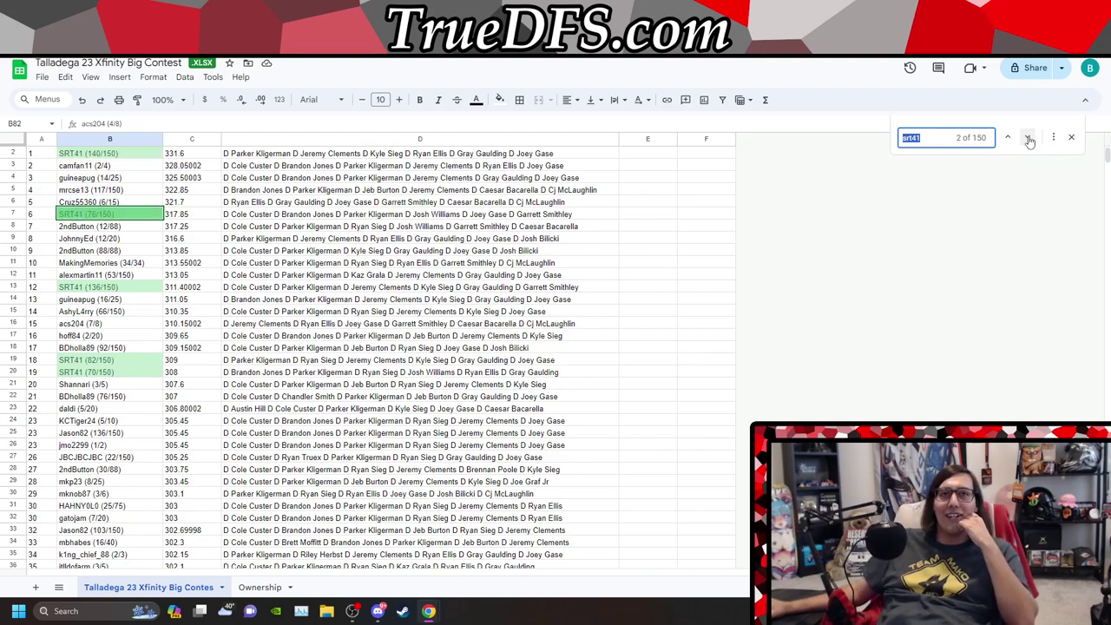
click(1029, 139)
click(1029, 139)
click(1029, 139)
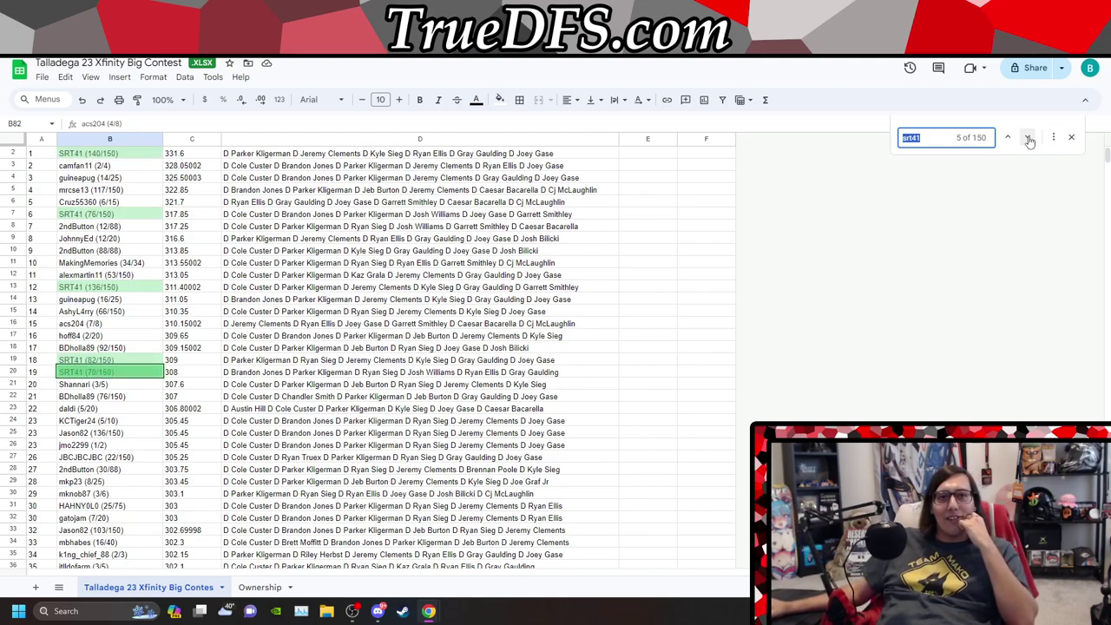
click(1028, 139)
click(1029, 139)
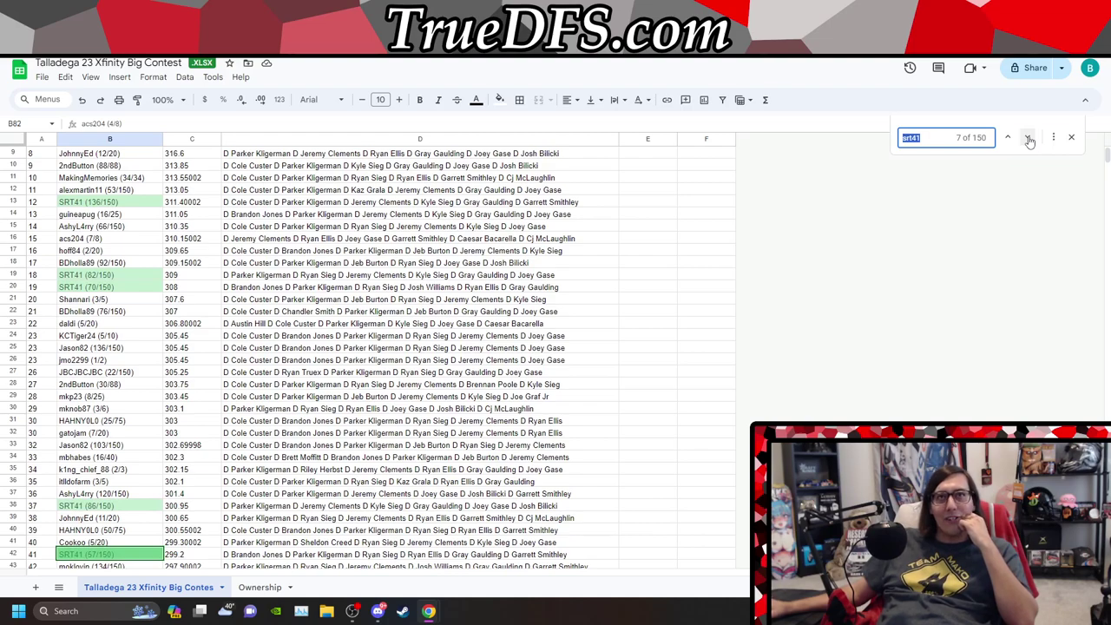
click(1029, 138)
click(1029, 139)
click(1029, 139)
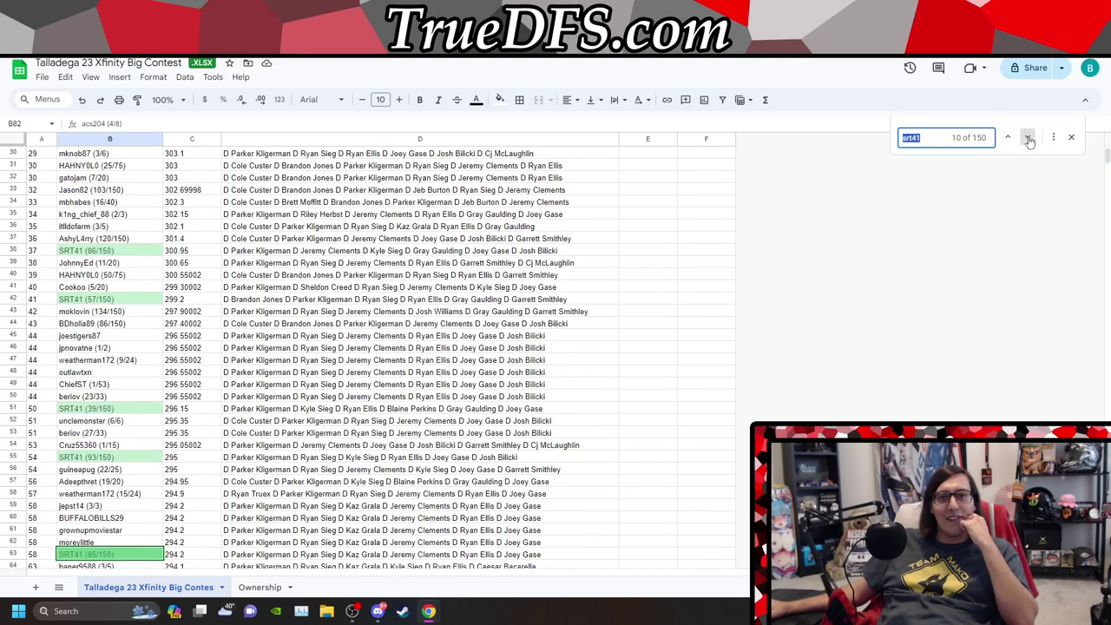
click(1028, 139)
click(1029, 139)
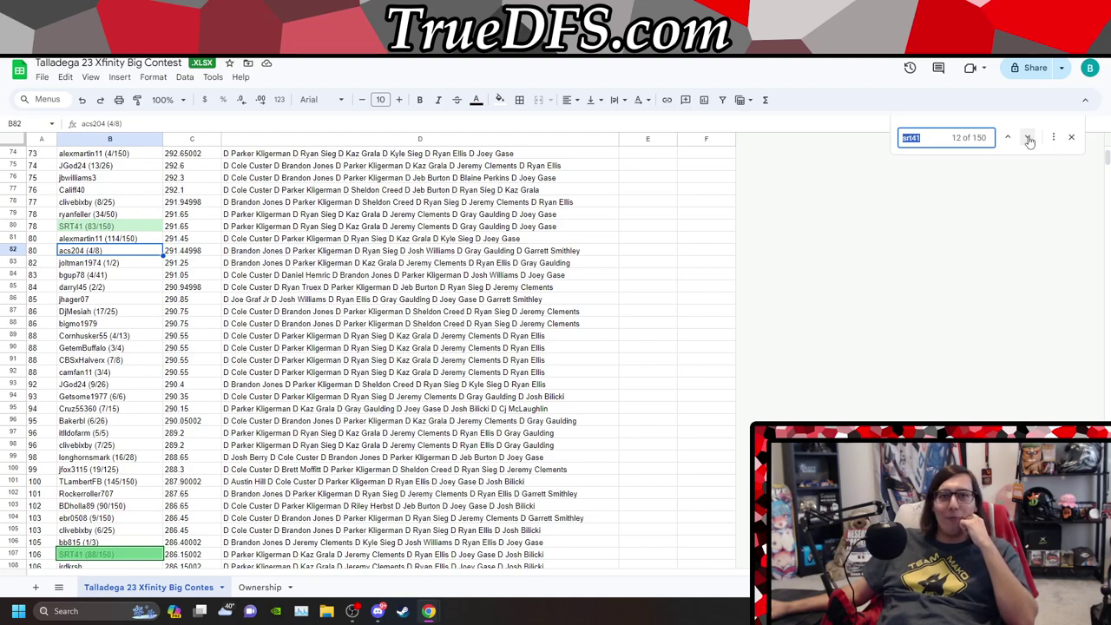
click(1029, 139)
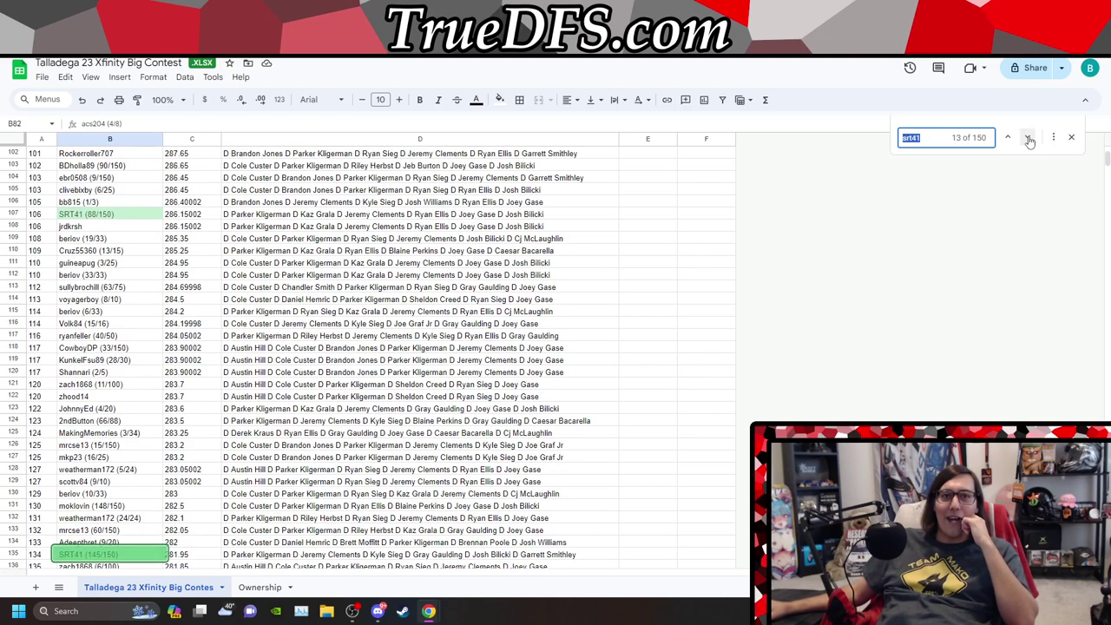
click(1029, 139)
click(1028, 139)
click(1029, 139)
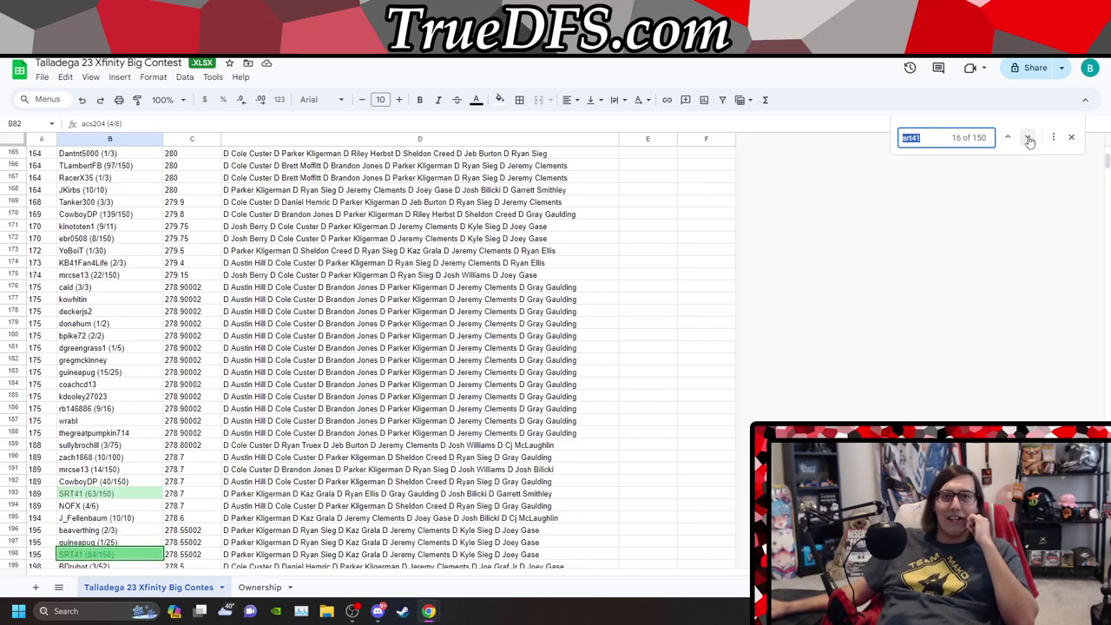
click(1029, 138)
click(1029, 138)
click(1029, 139)
click(1028, 139)
click(1029, 139)
click(1029, 139)
double_click(1029, 139)
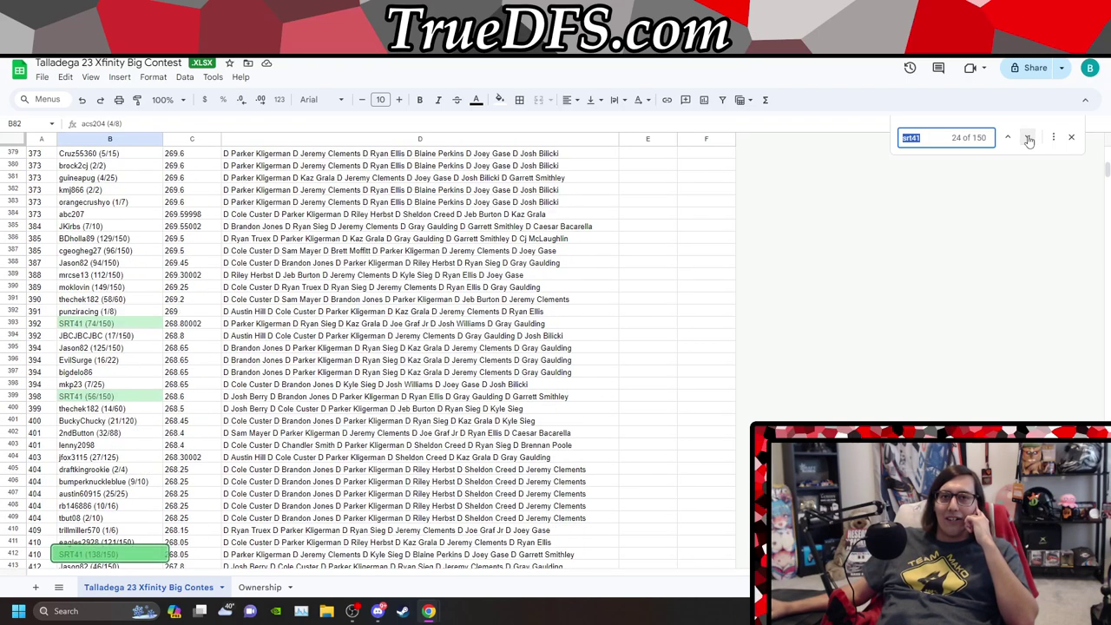
click(1029, 139)
click(1029, 139)
click(1029, 139)
click(1029, 139)
click(1029, 139)
click(1029, 139)
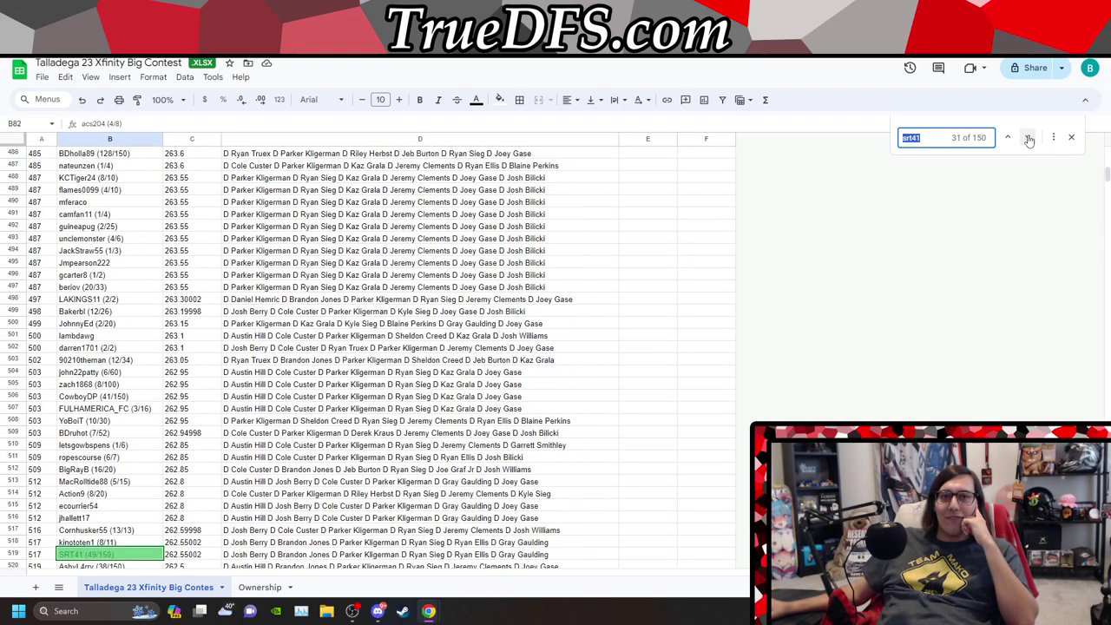
click(1029, 139)
click(1028, 139)
click(1029, 139)
click(1029, 139)
click(1028, 139)
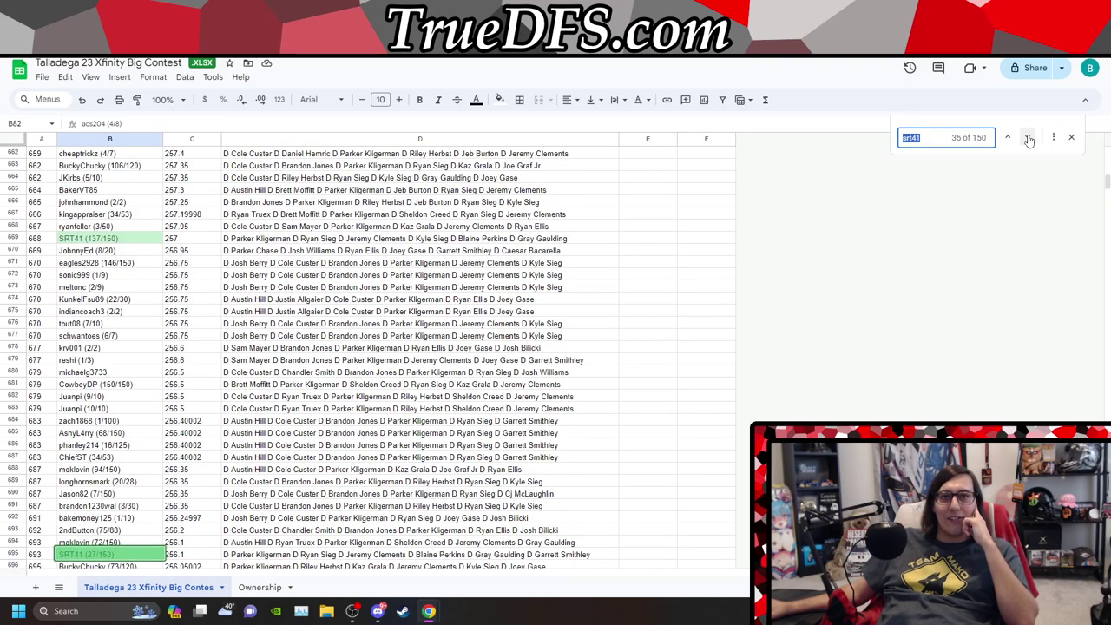
click(1028, 139)
click(1029, 139)
click(1029, 139)
click(1029, 138)
click(1029, 139)
click(1029, 139)
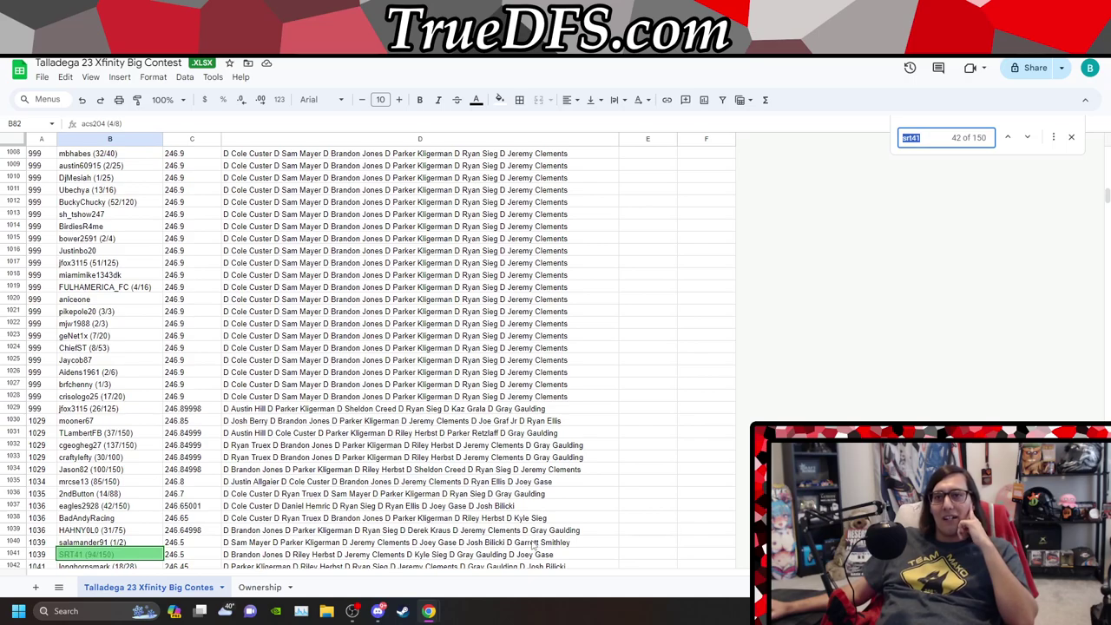
Step: Step back through the srt41 matches to the top-ranked entry and examine the leading lineups from the start of the contest sheet
click(1026, 139)
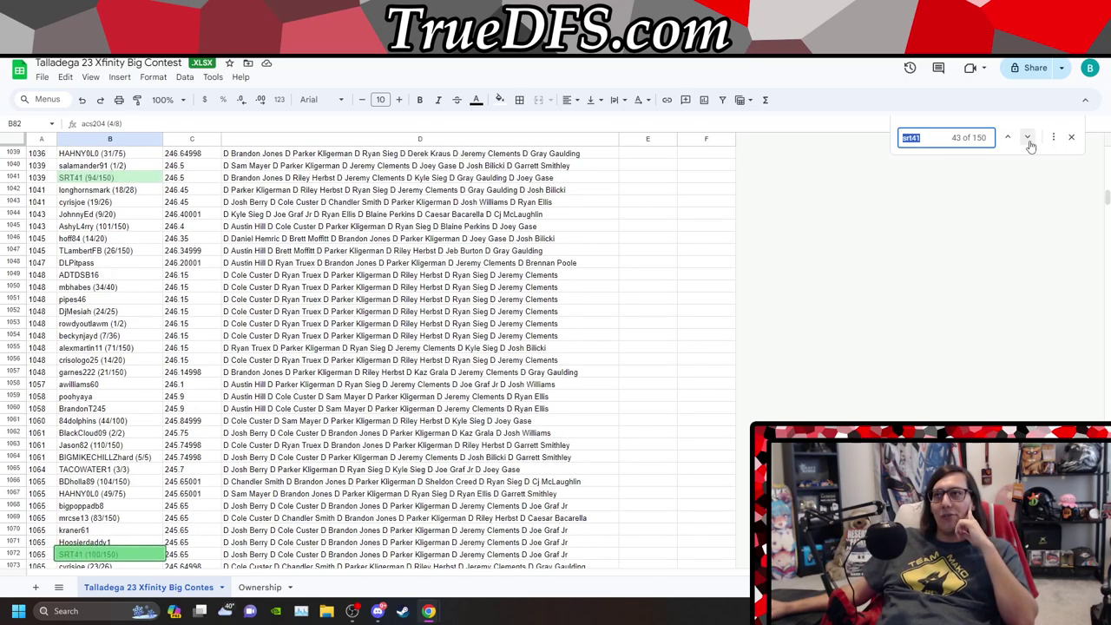
click(1027, 139)
click(1009, 138)
click(1009, 138)
click(1008, 138)
click(1009, 138)
click(1009, 138)
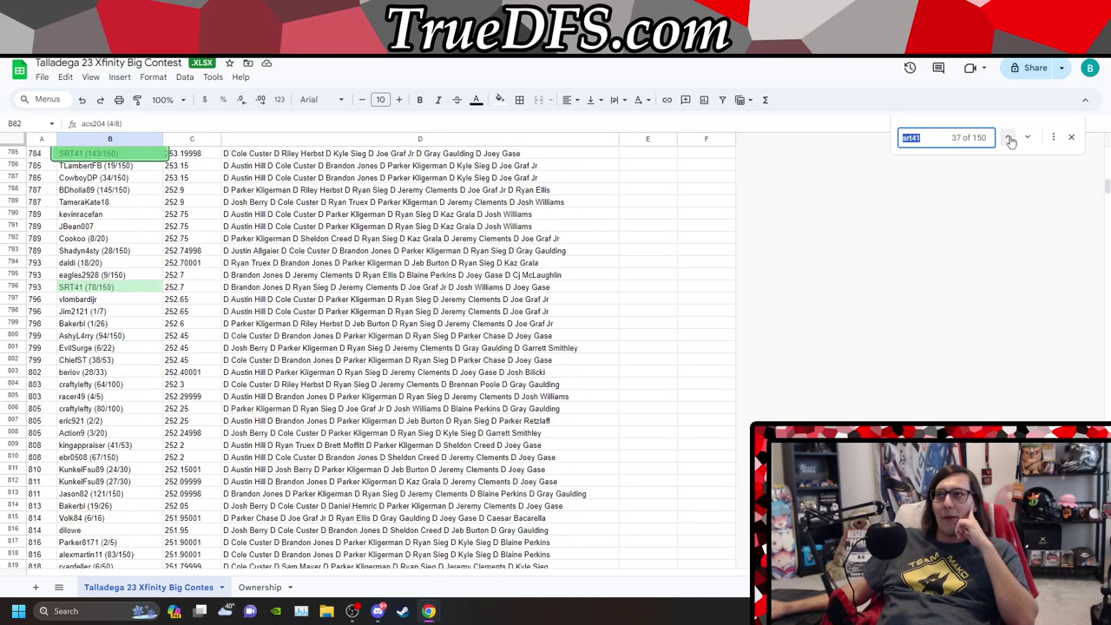
click(1009, 138)
click(1009, 138)
click(1008, 138)
click(1008, 138)
click(1009, 138)
click(1009, 138)
click(1008, 138)
click(1008, 138)
click(1009, 138)
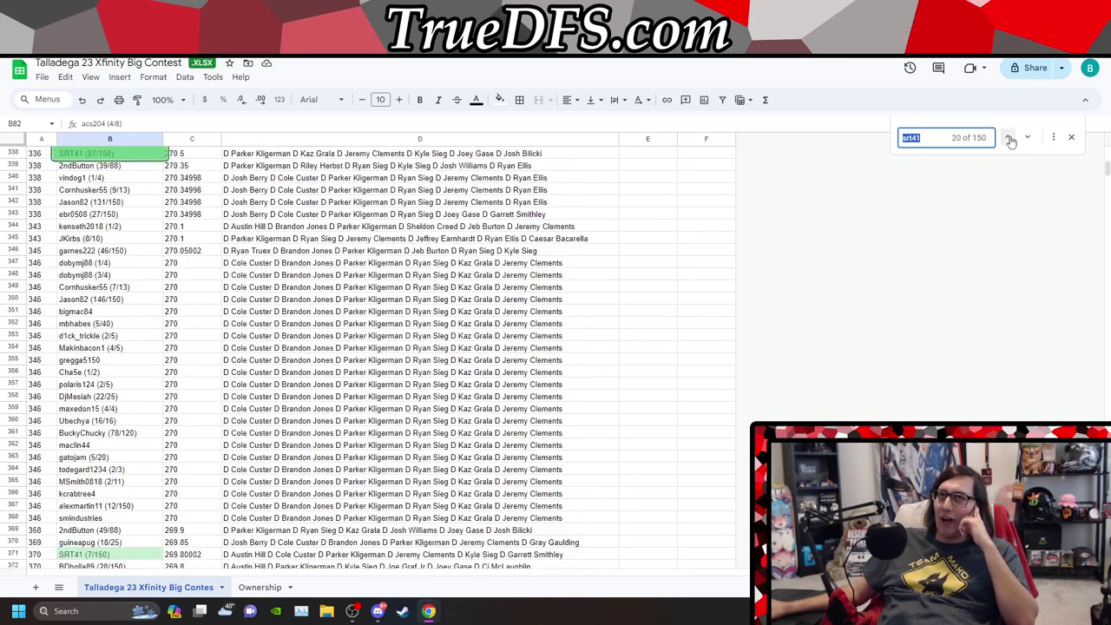
click(1009, 138)
click(1009, 138)
click(1010, 139)
click(1010, 139)
click(1009, 139)
click(1010, 139)
click(1010, 139)
click(1009, 139)
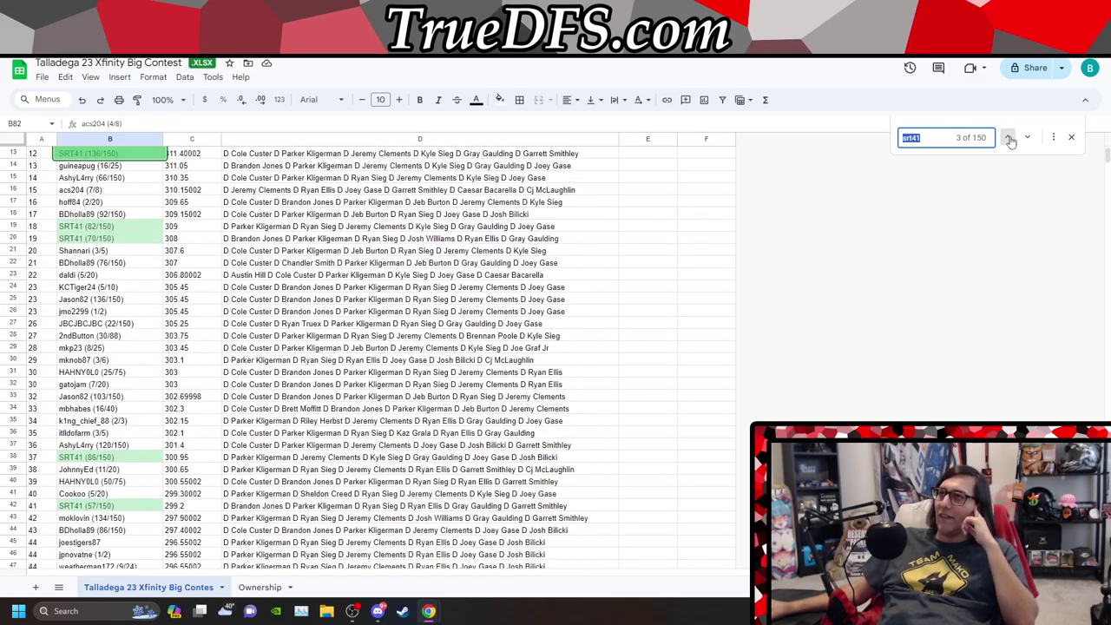
click(1009, 139)
click(1010, 139)
click(1027, 139)
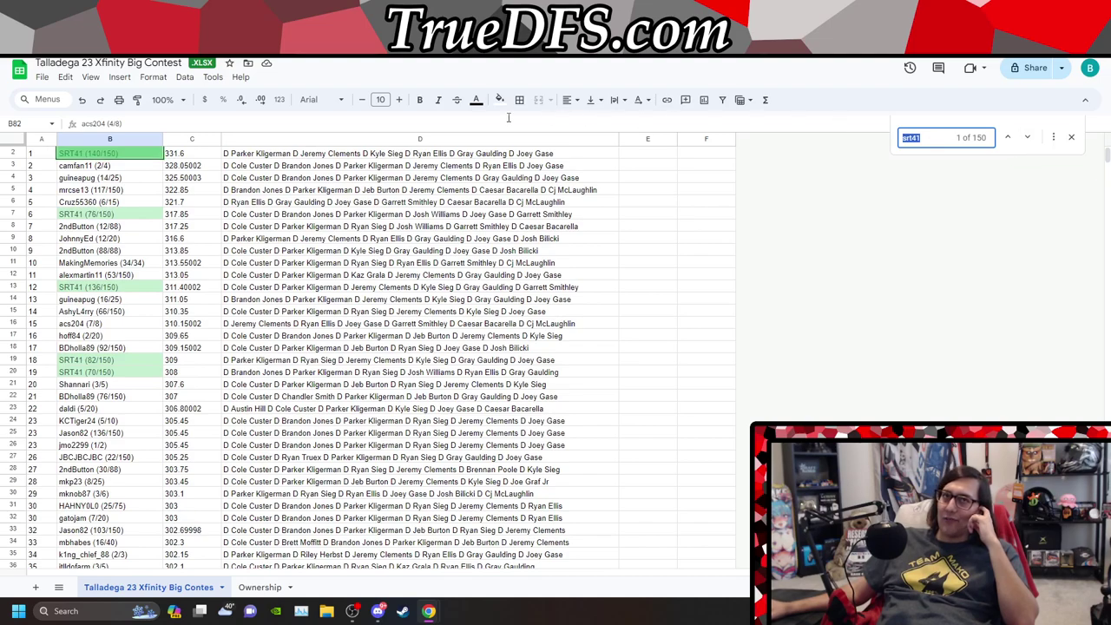
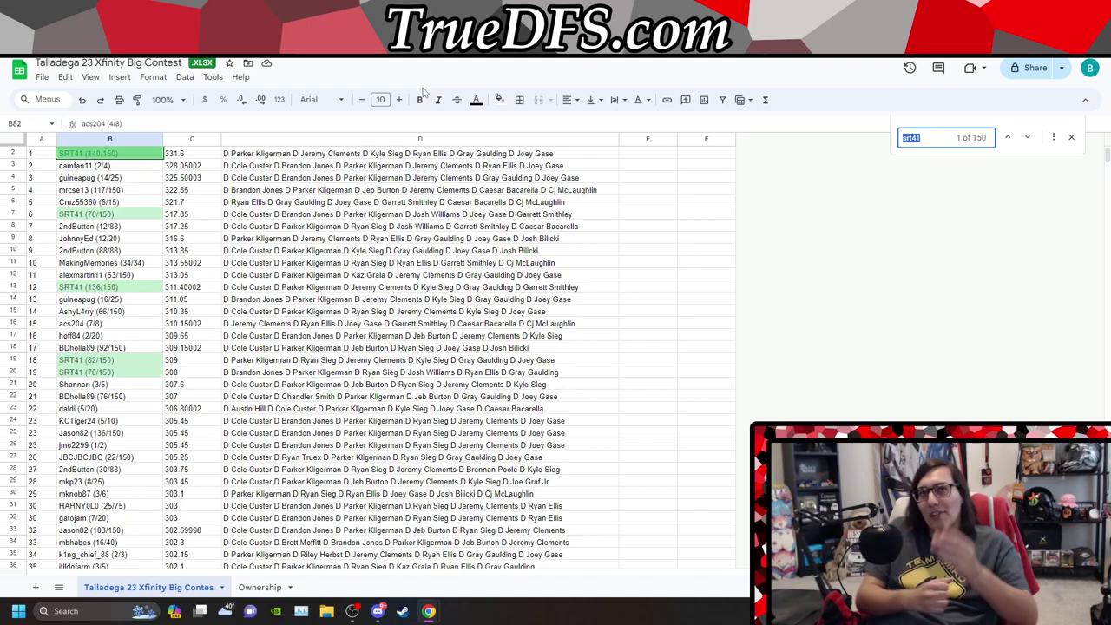
scroll(128, 290, up, 1)
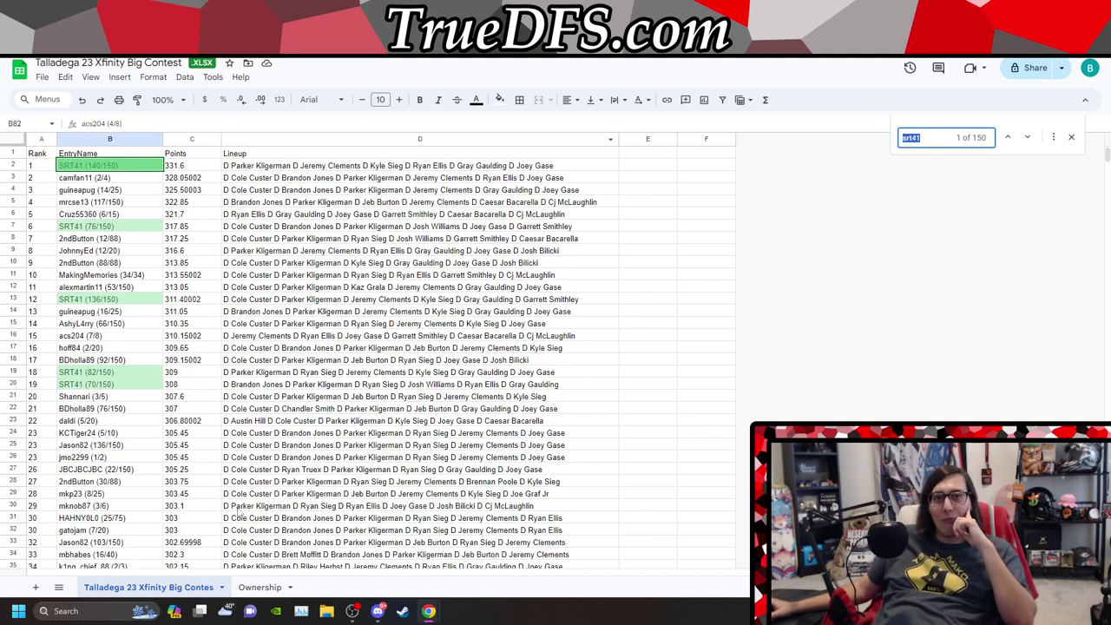
Step: Compare the top contest lineups with the Ownership sheet, examining drafted percentages, starting positions and fantasy points across the whole field
click(261, 587)
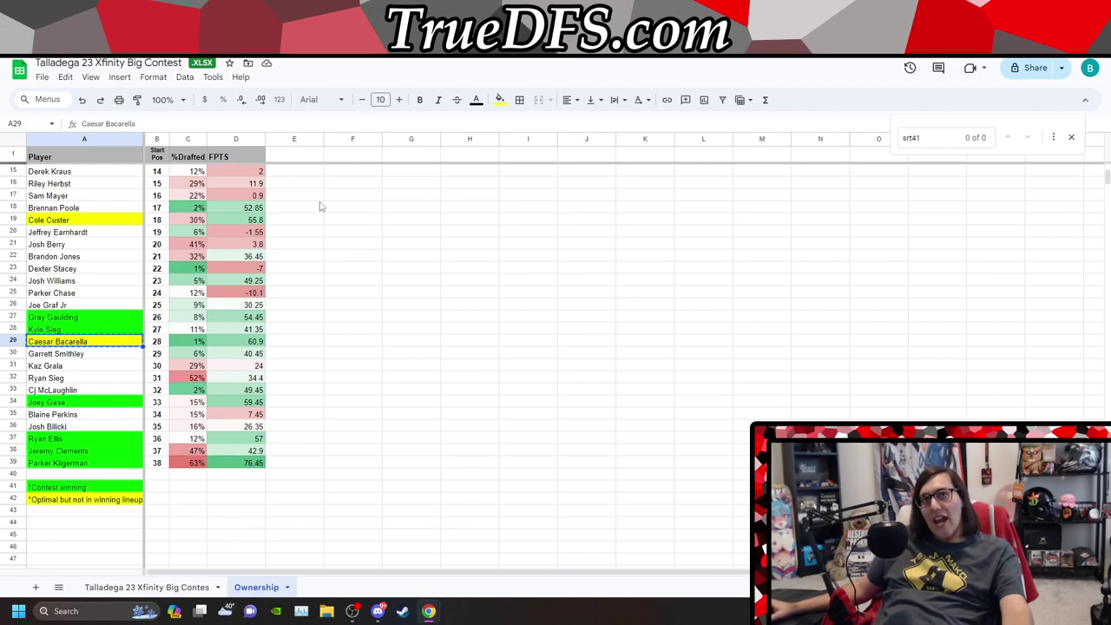
click(195, 587)
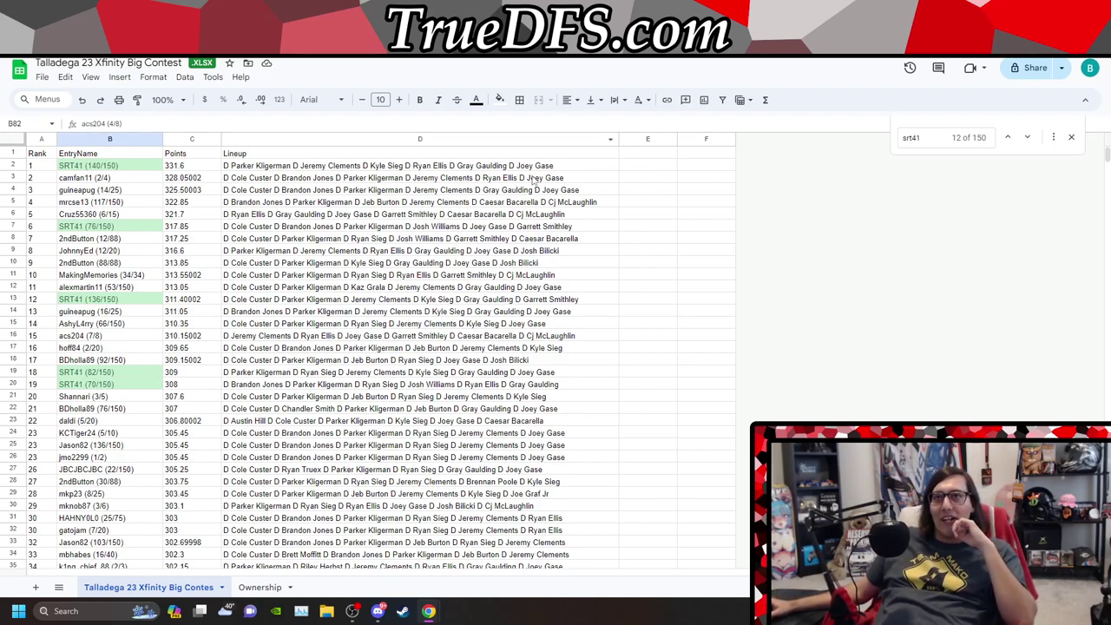
click(275, 589)
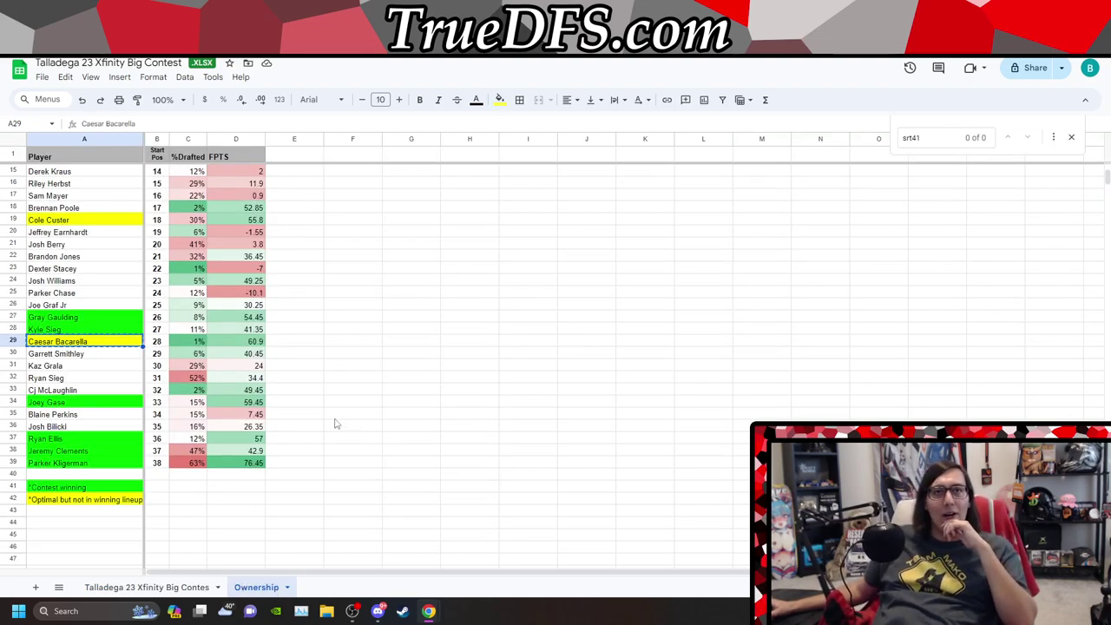
scroll(337, 424, up, 5)
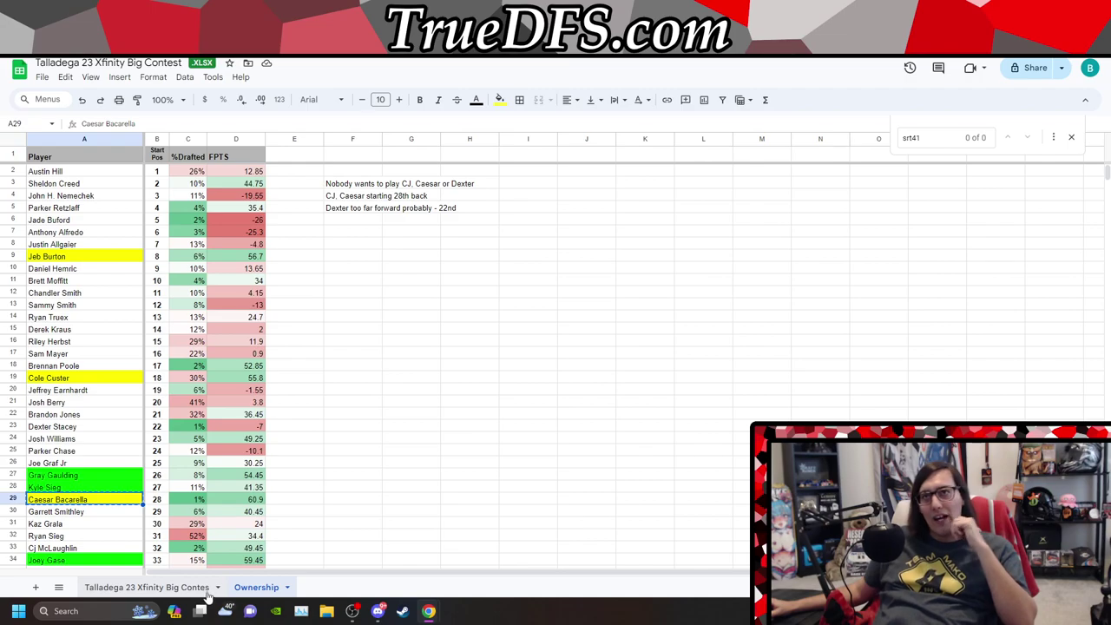
scroll(447, 472, down, 3)
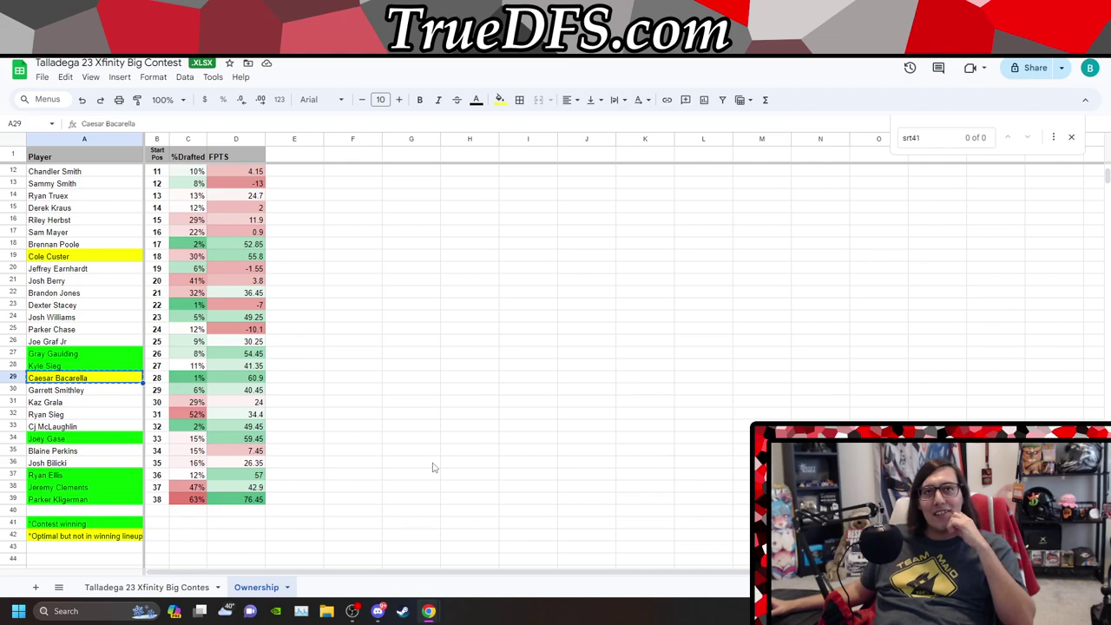
scroll(434, 468, up, 3)
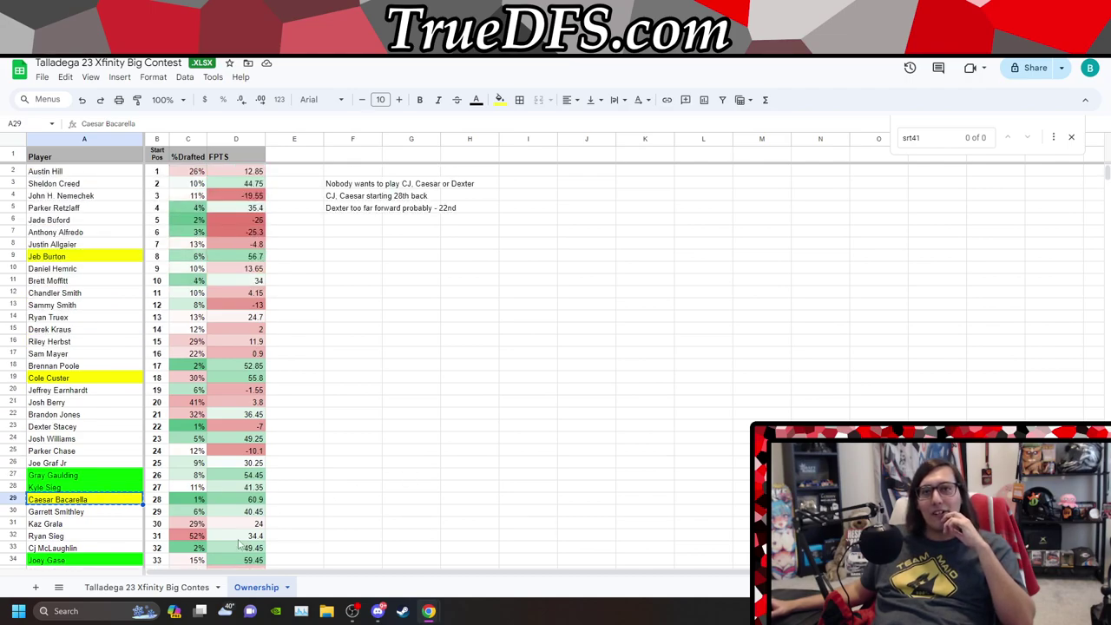
Step: Search the contest entries sheet for "cruz" and examine the best-ranked matching entry near the start of the list
click(205, 587)
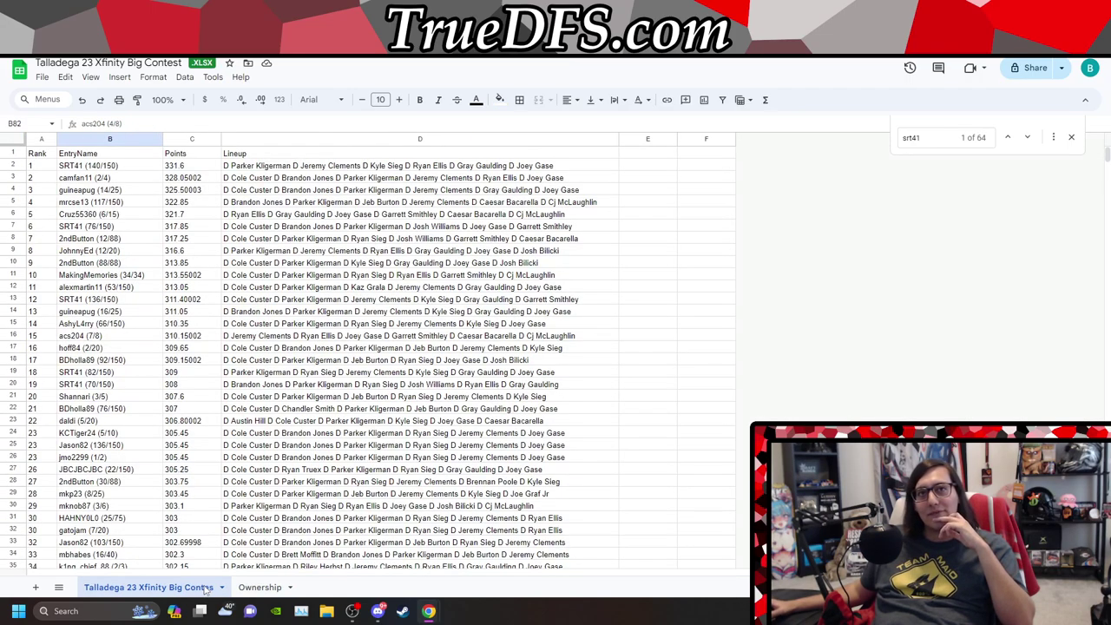
double_click(926, 137)
text(cfu)
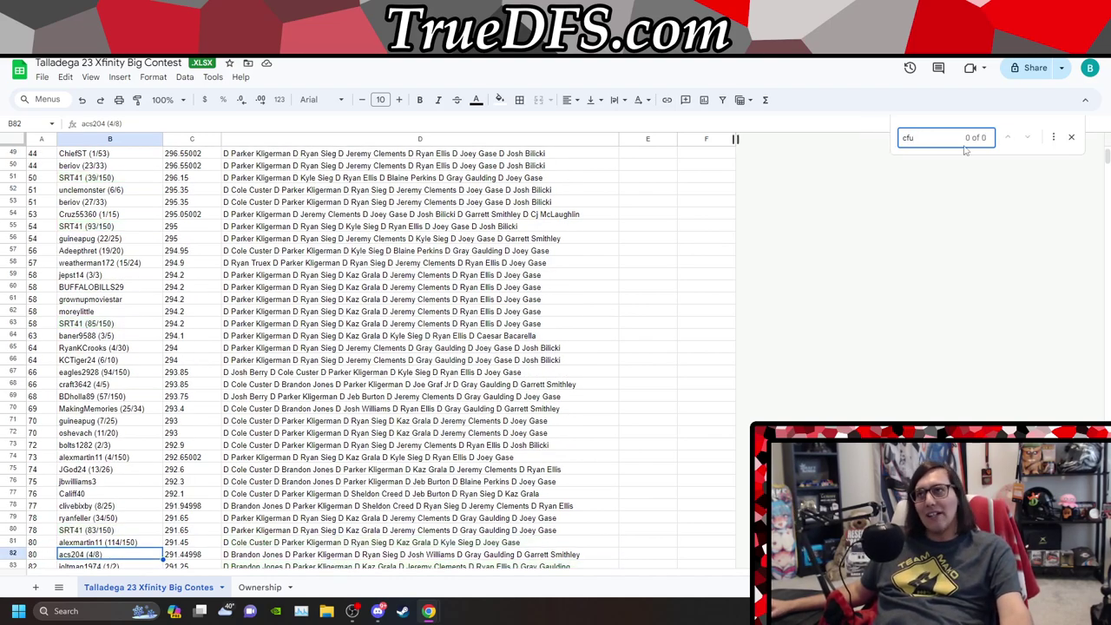
double_click(922, 135)
text(cruz)
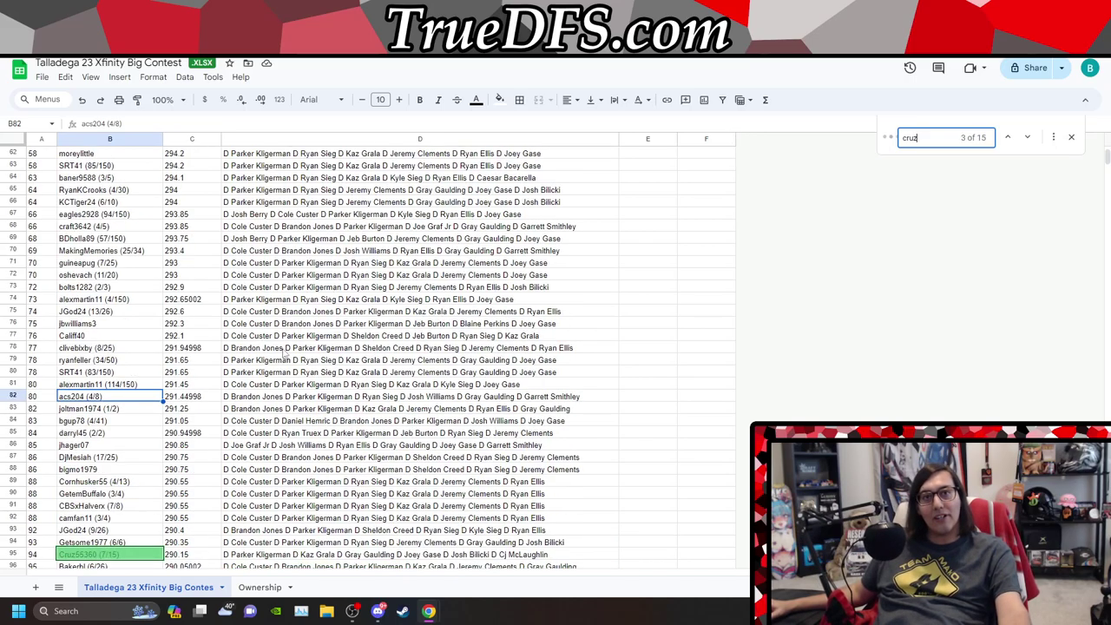
scroll(279, 350, up, 20)
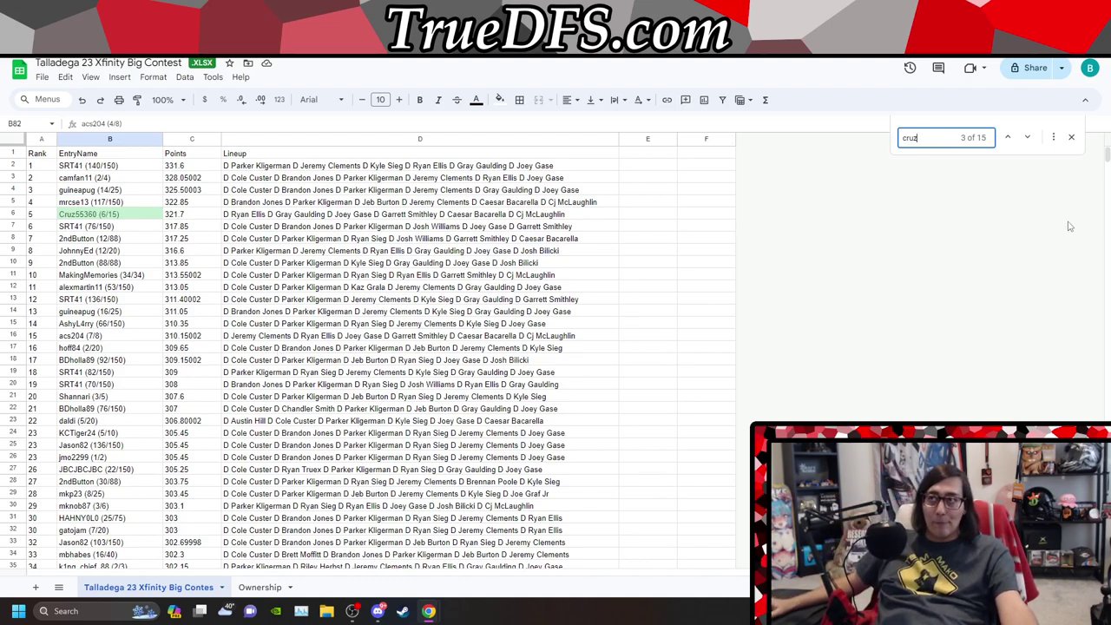
Step: Step forward through the cruz matches from the third to the seventh, examining their ranks and lineups
click(1026, 141)
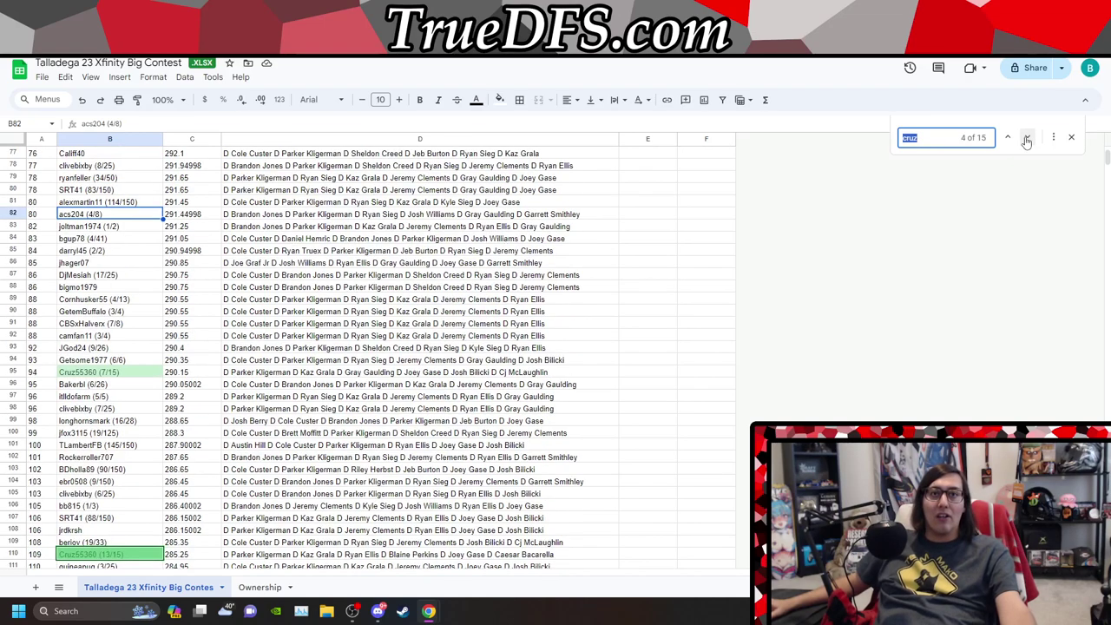
click(1027, 140)
click(1026, 141)
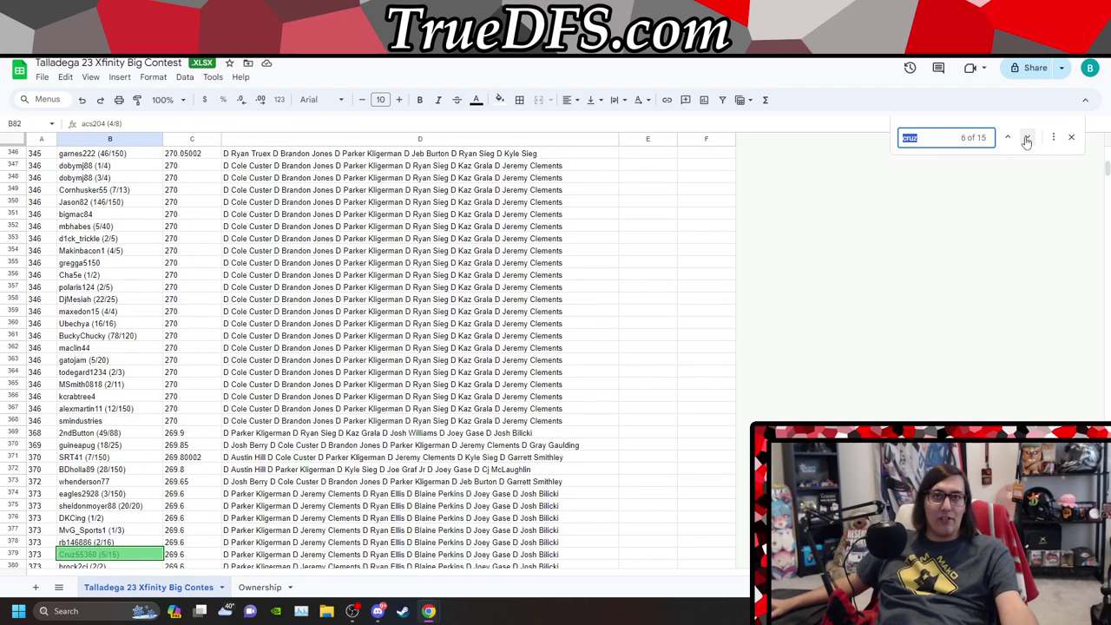
click(1026, 141)
Step: Step backward through the cruz matches to the top-ranked one, examining the lineups of the highest-placed entries
click(1009, 138)
click(1008, 138)
click(1009, 139)
click(1009, 138)
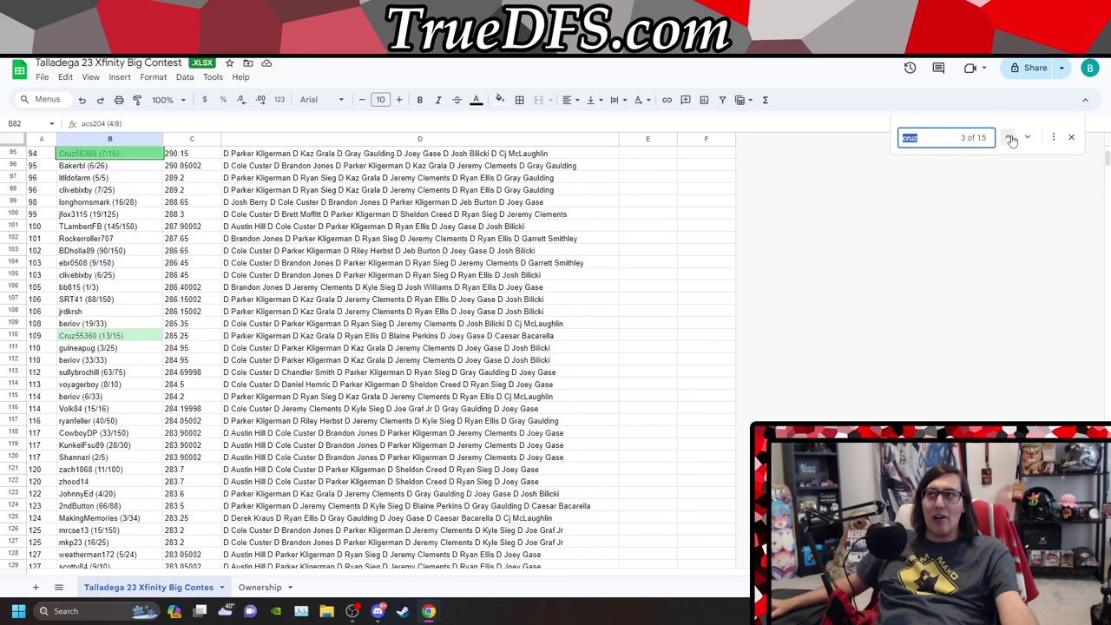
click(1009, 138)
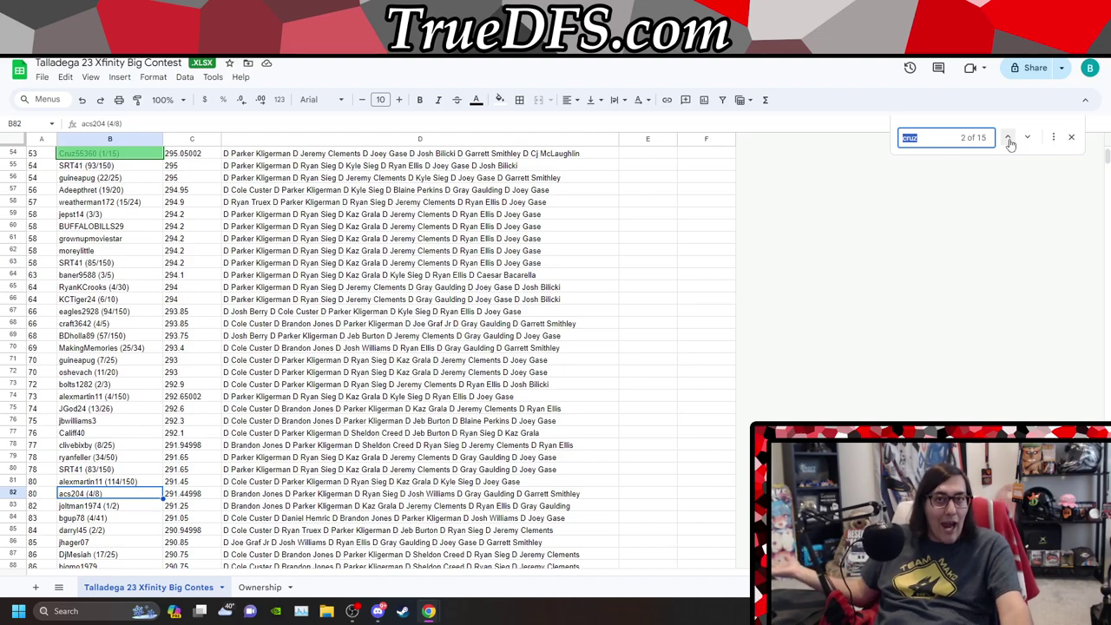
click(1009, 141)
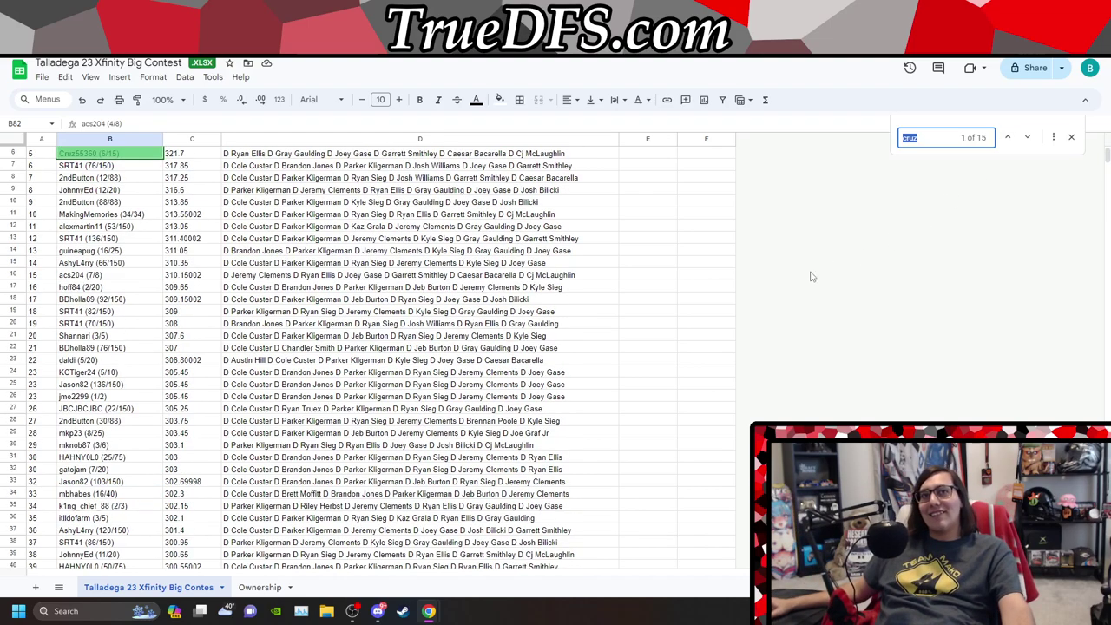